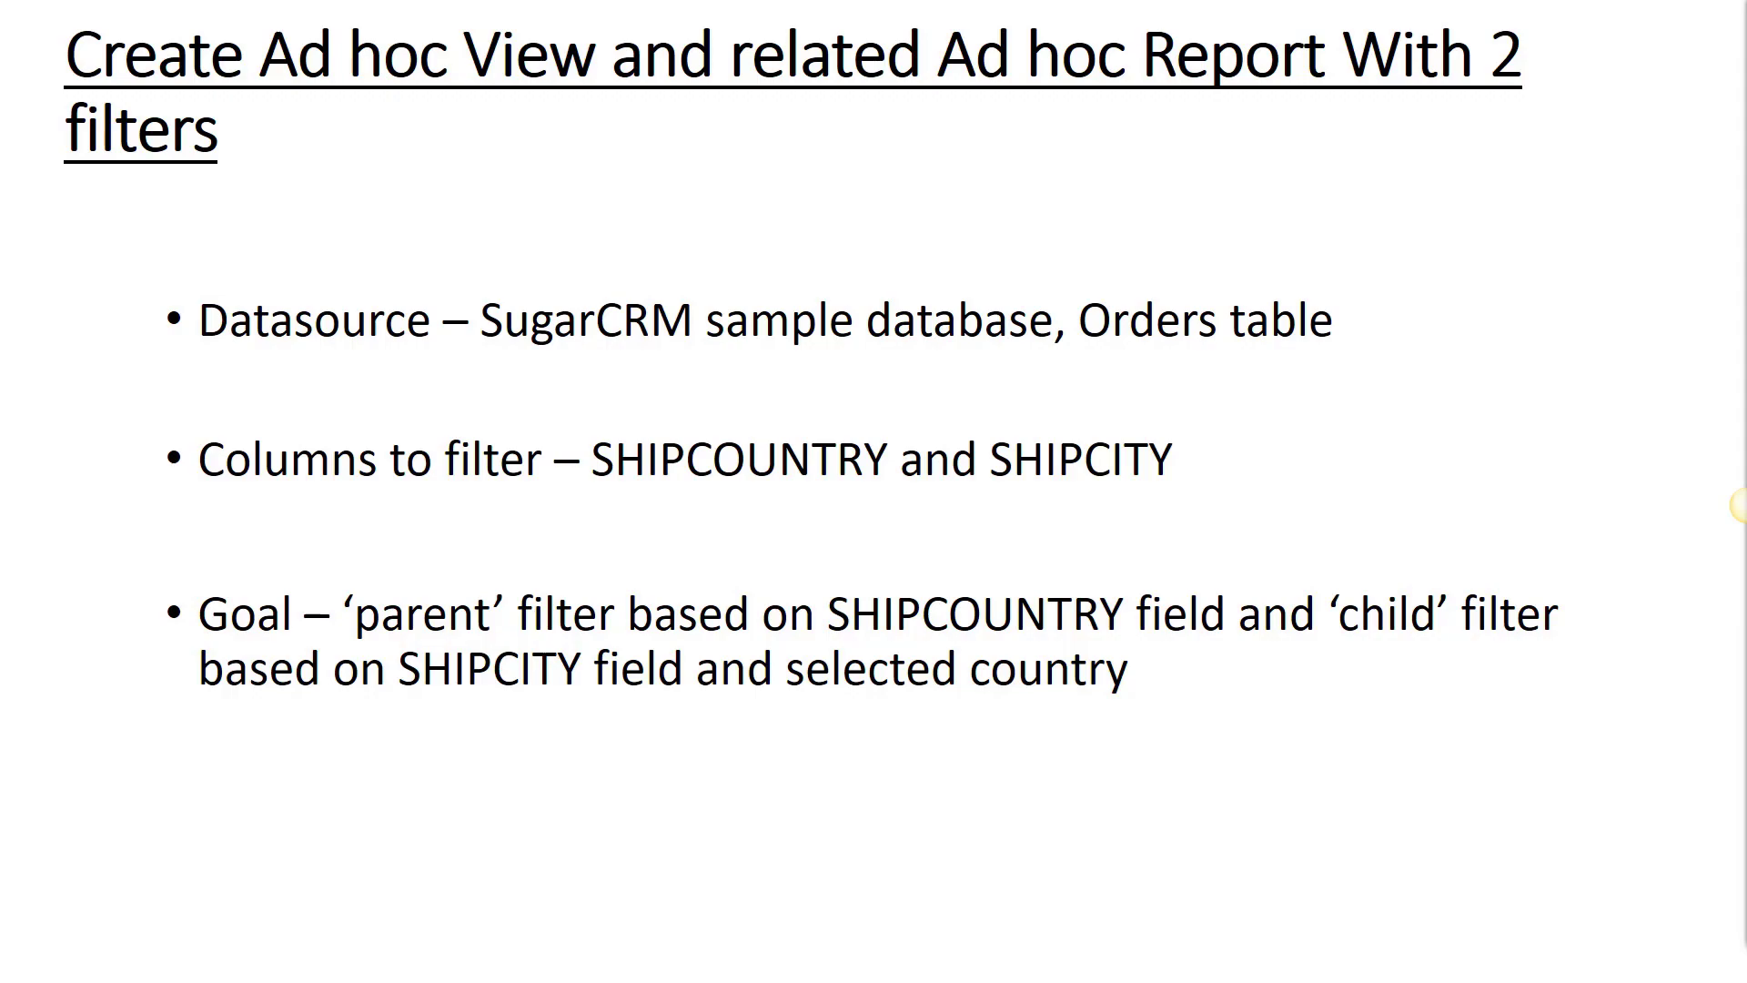
# Step: Review the shipcountry and shipcity columns of the pgAdmin orders results, then return to the Jaspersoft repository
pyautogui.hotkey('alt', 'Tab')
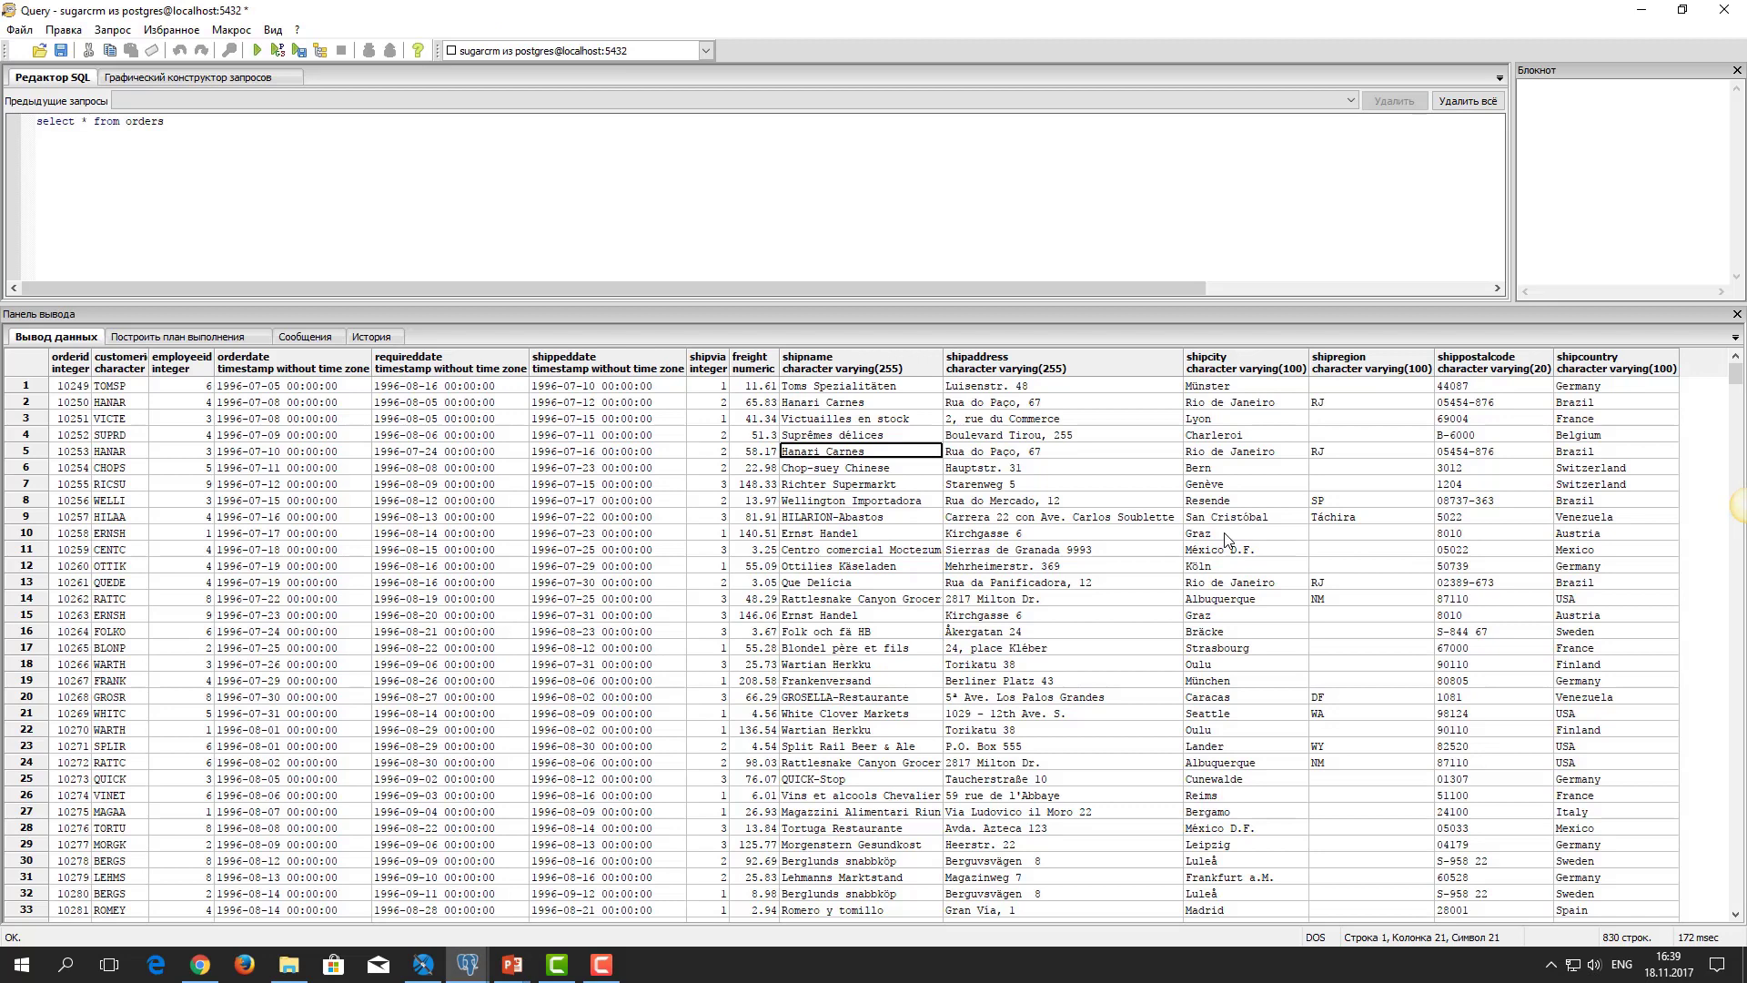
pyautogui.click(1602, 369)
pyautogui.click(1217, 368)
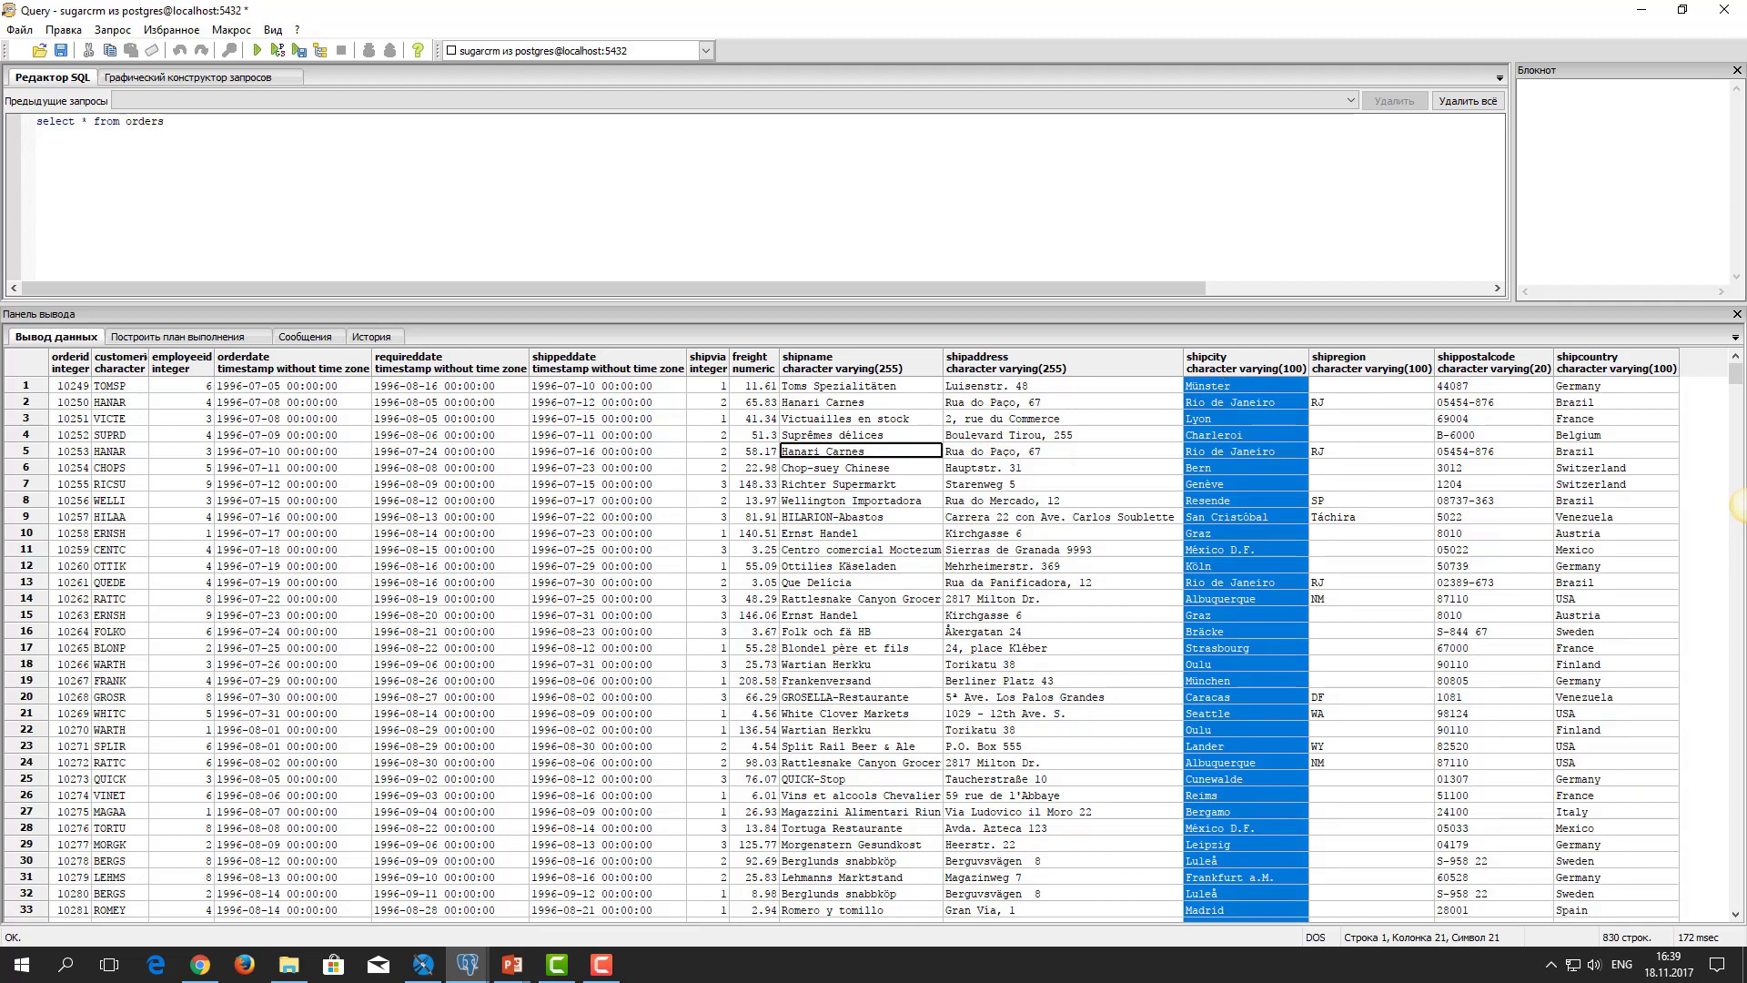
pyautogui.hotkey('alt', 'Tab')
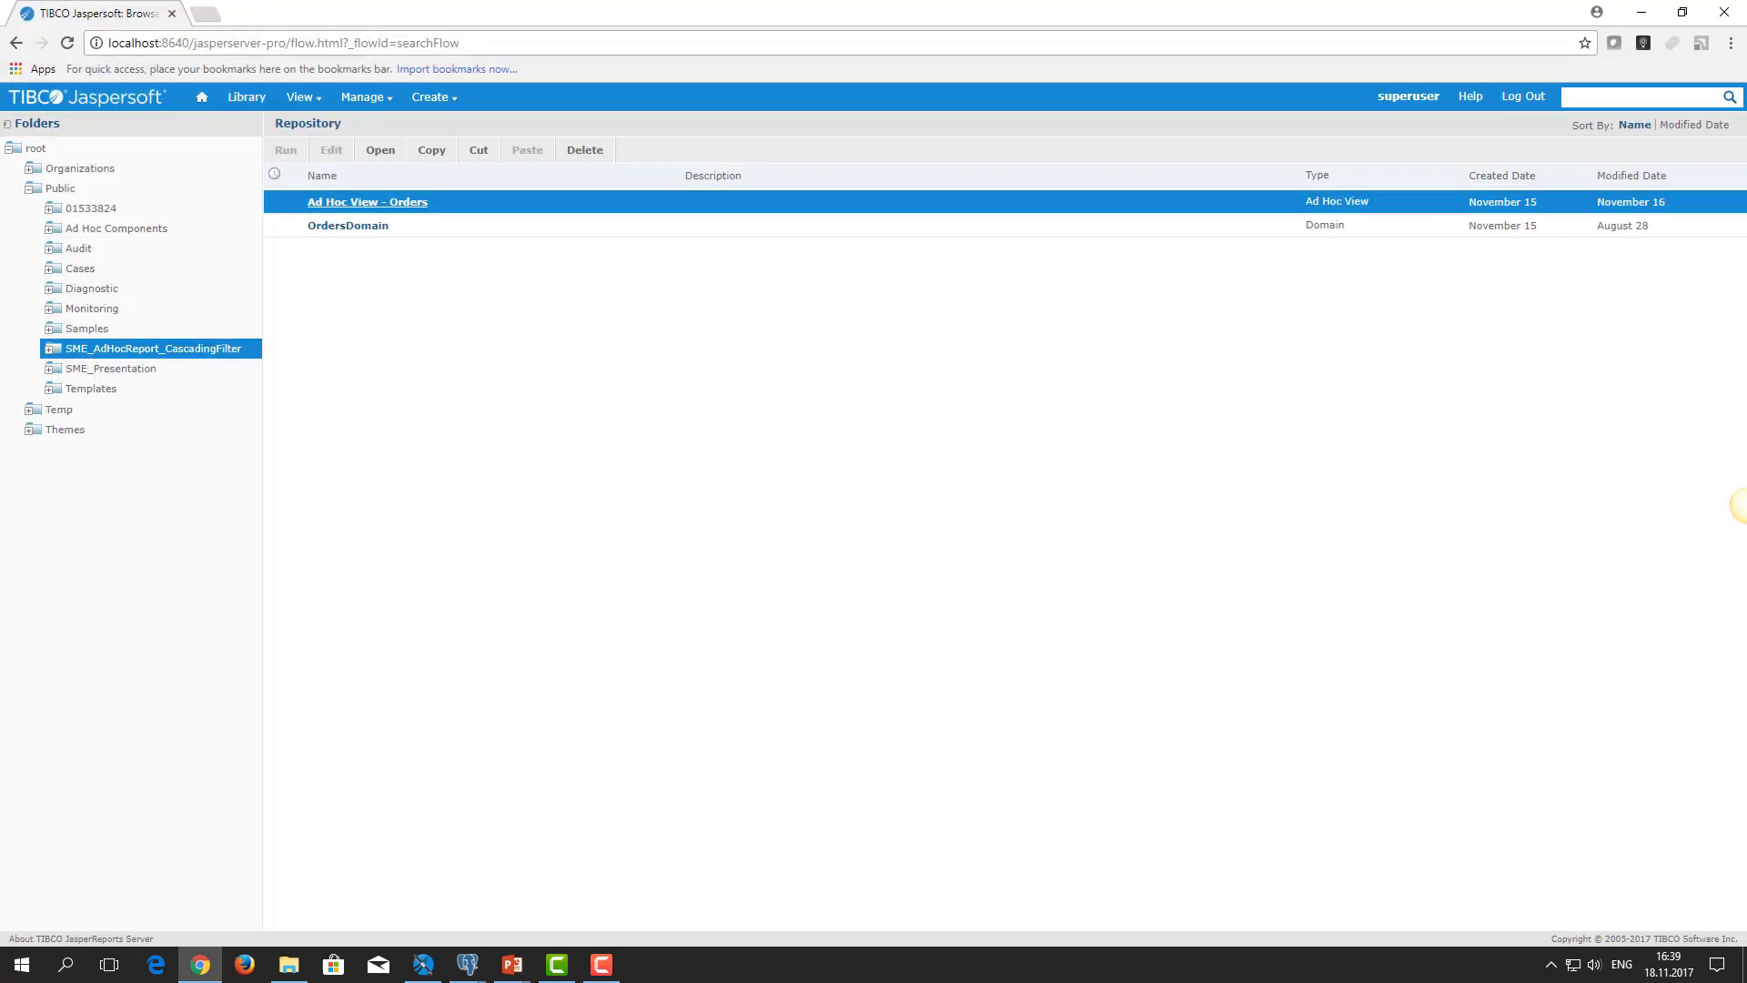
# Step: Open Ad Hoc View - Orders and look through its shipcountry and shipcity filter lists
pyautogui.rightClick(387, 212)
pyautogui.click(390, 217)
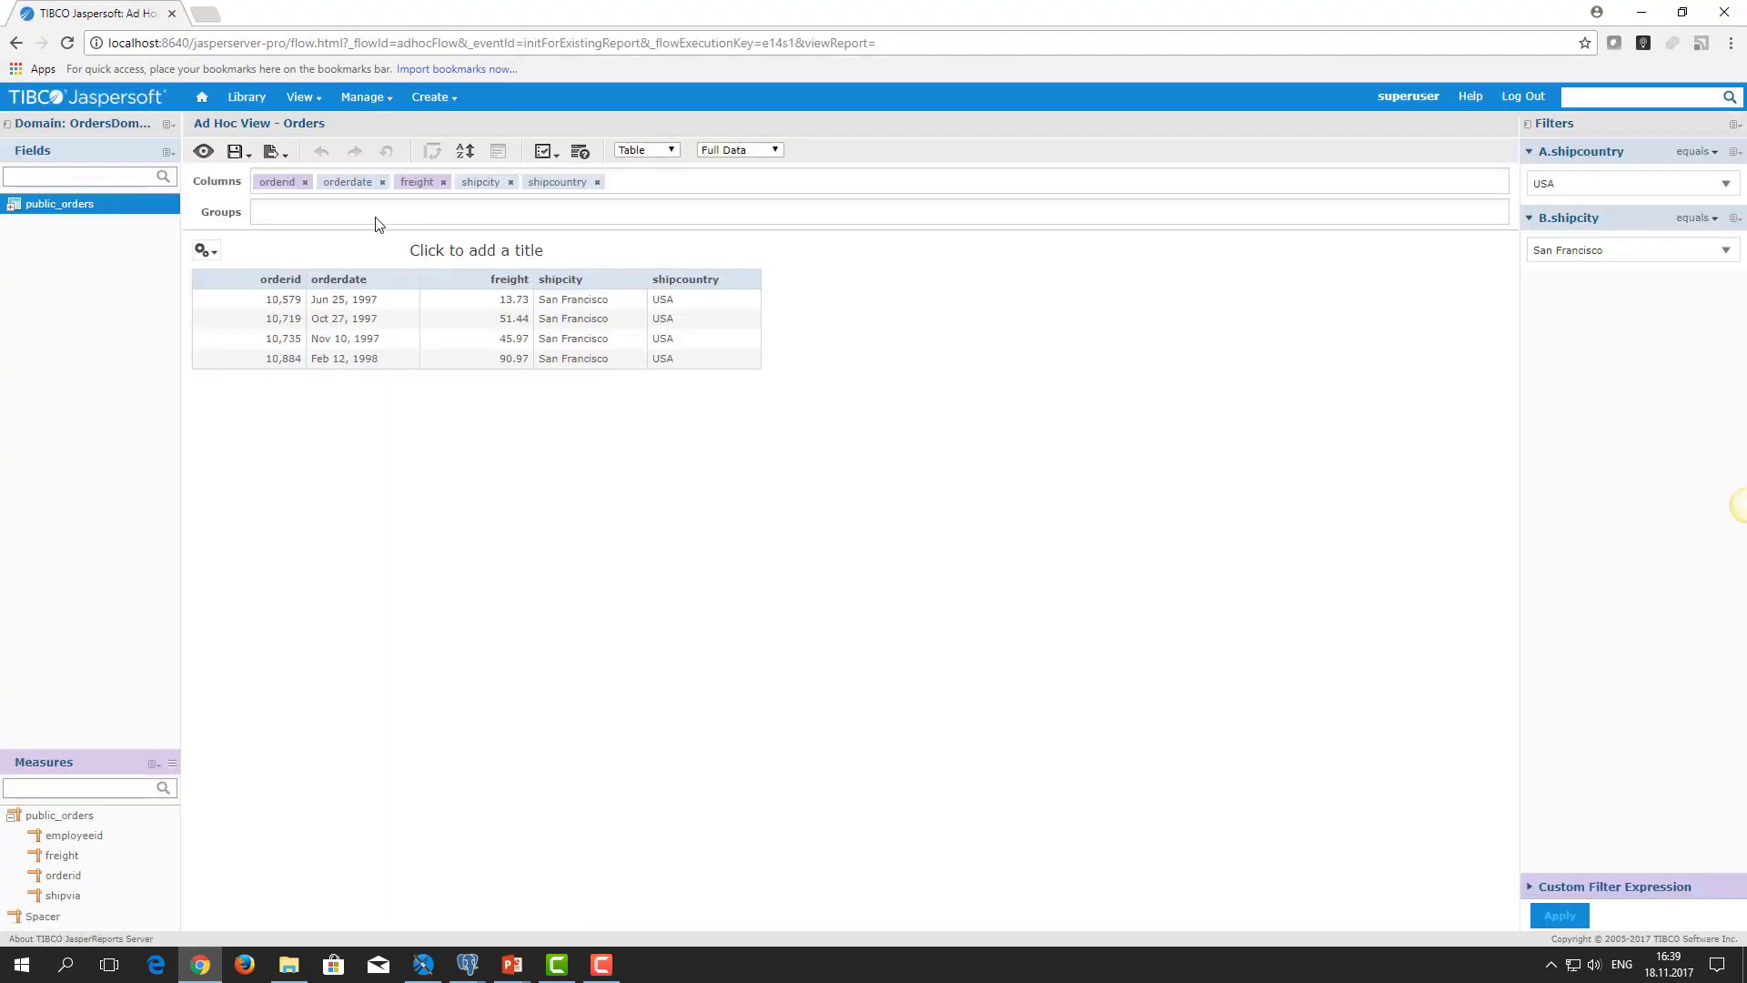
pyautogui.click(1614, 198)
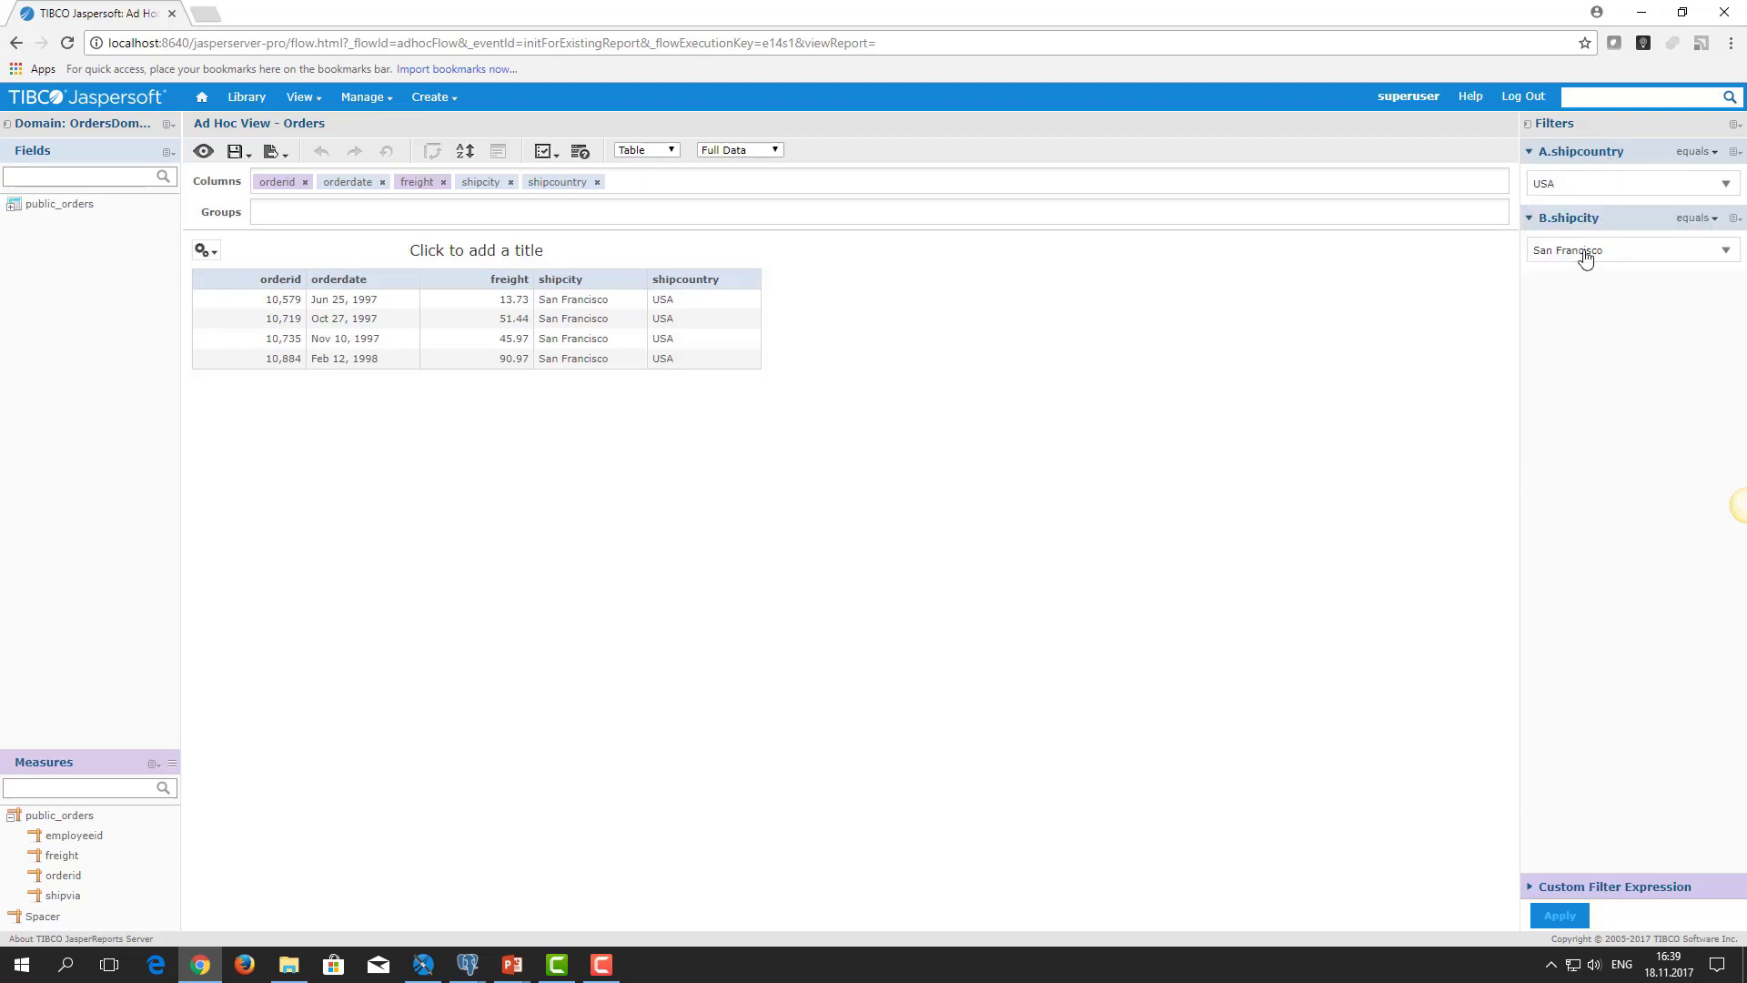
pyautogui.click(1585, 259)
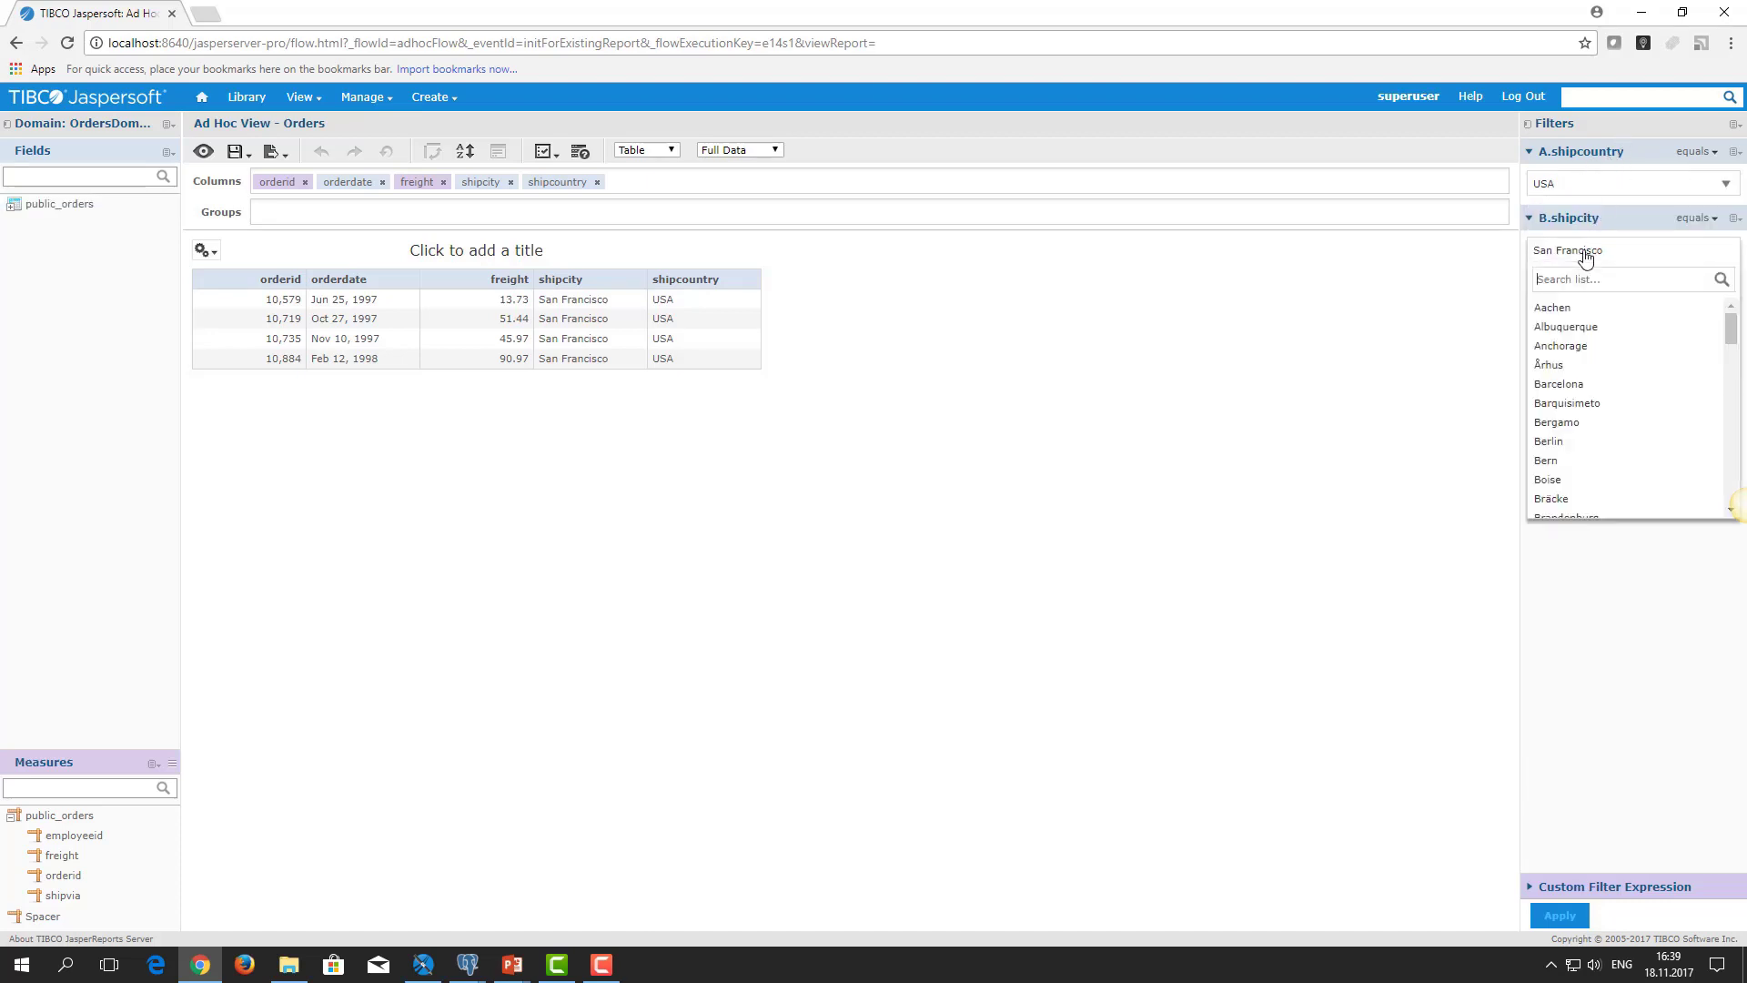
pyautogui.click(1585, 255)
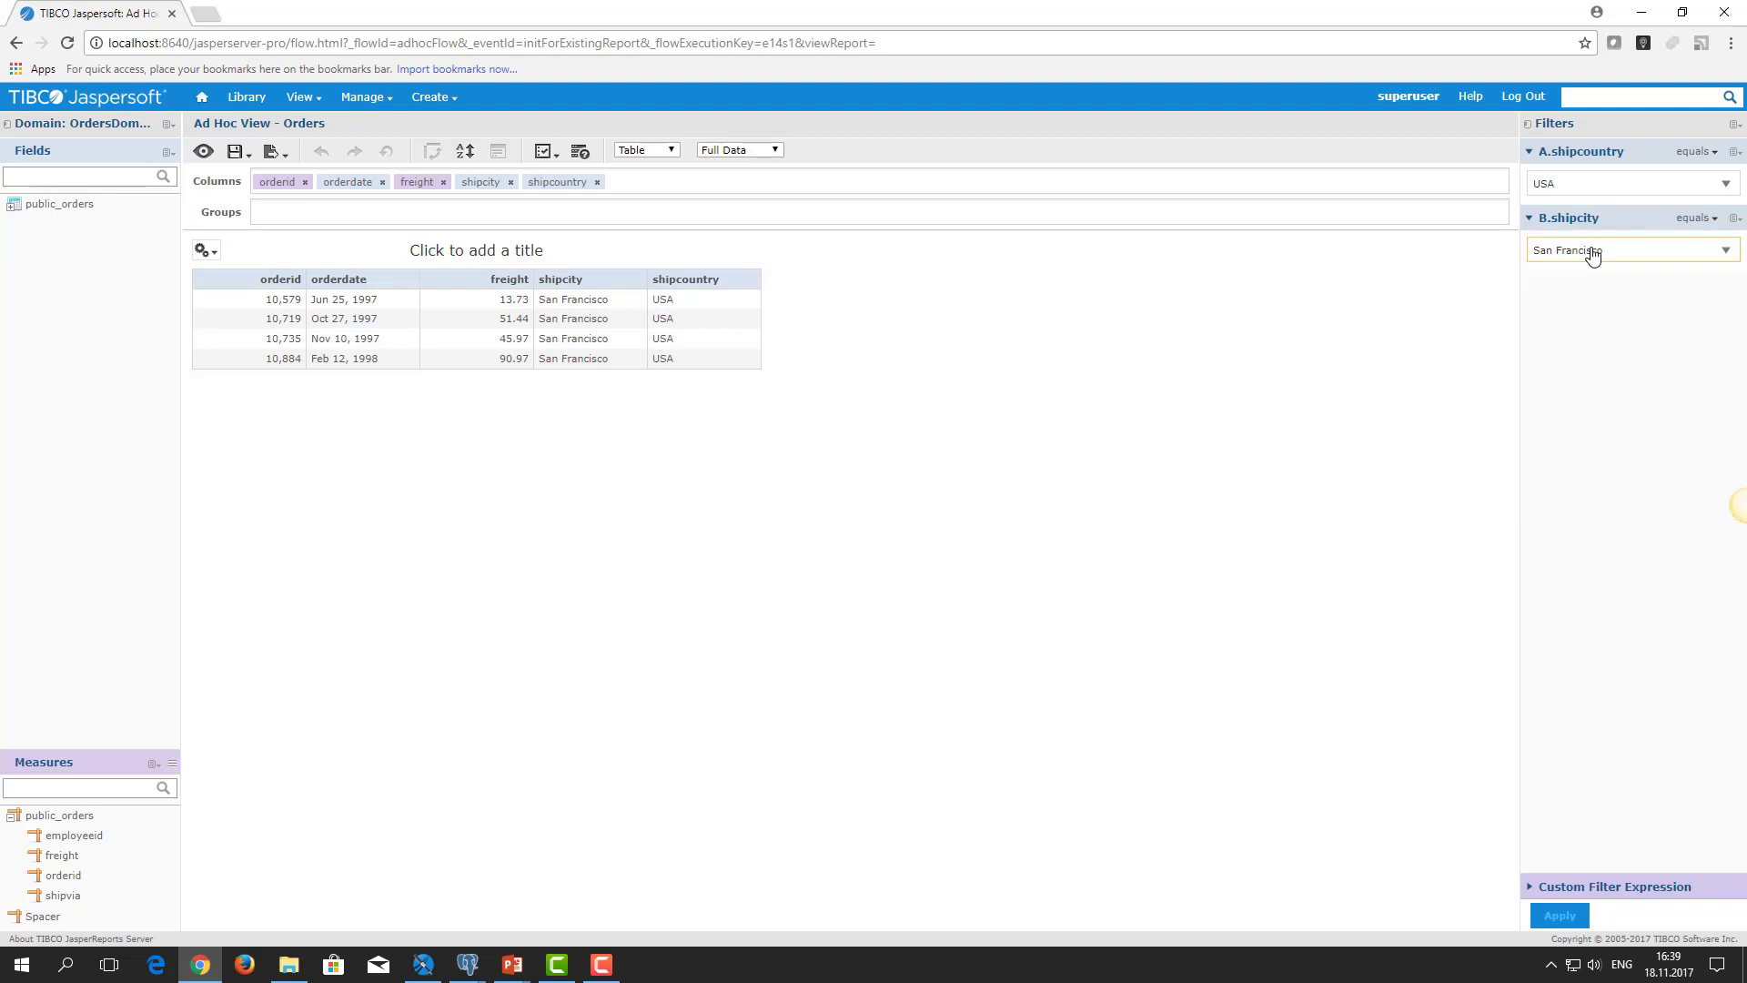
# Step: Set the shipcountry filter to Mexico, leave shipcity at San Francisco, and switch to pgAdmin
pyautogui.click(1618, 191)
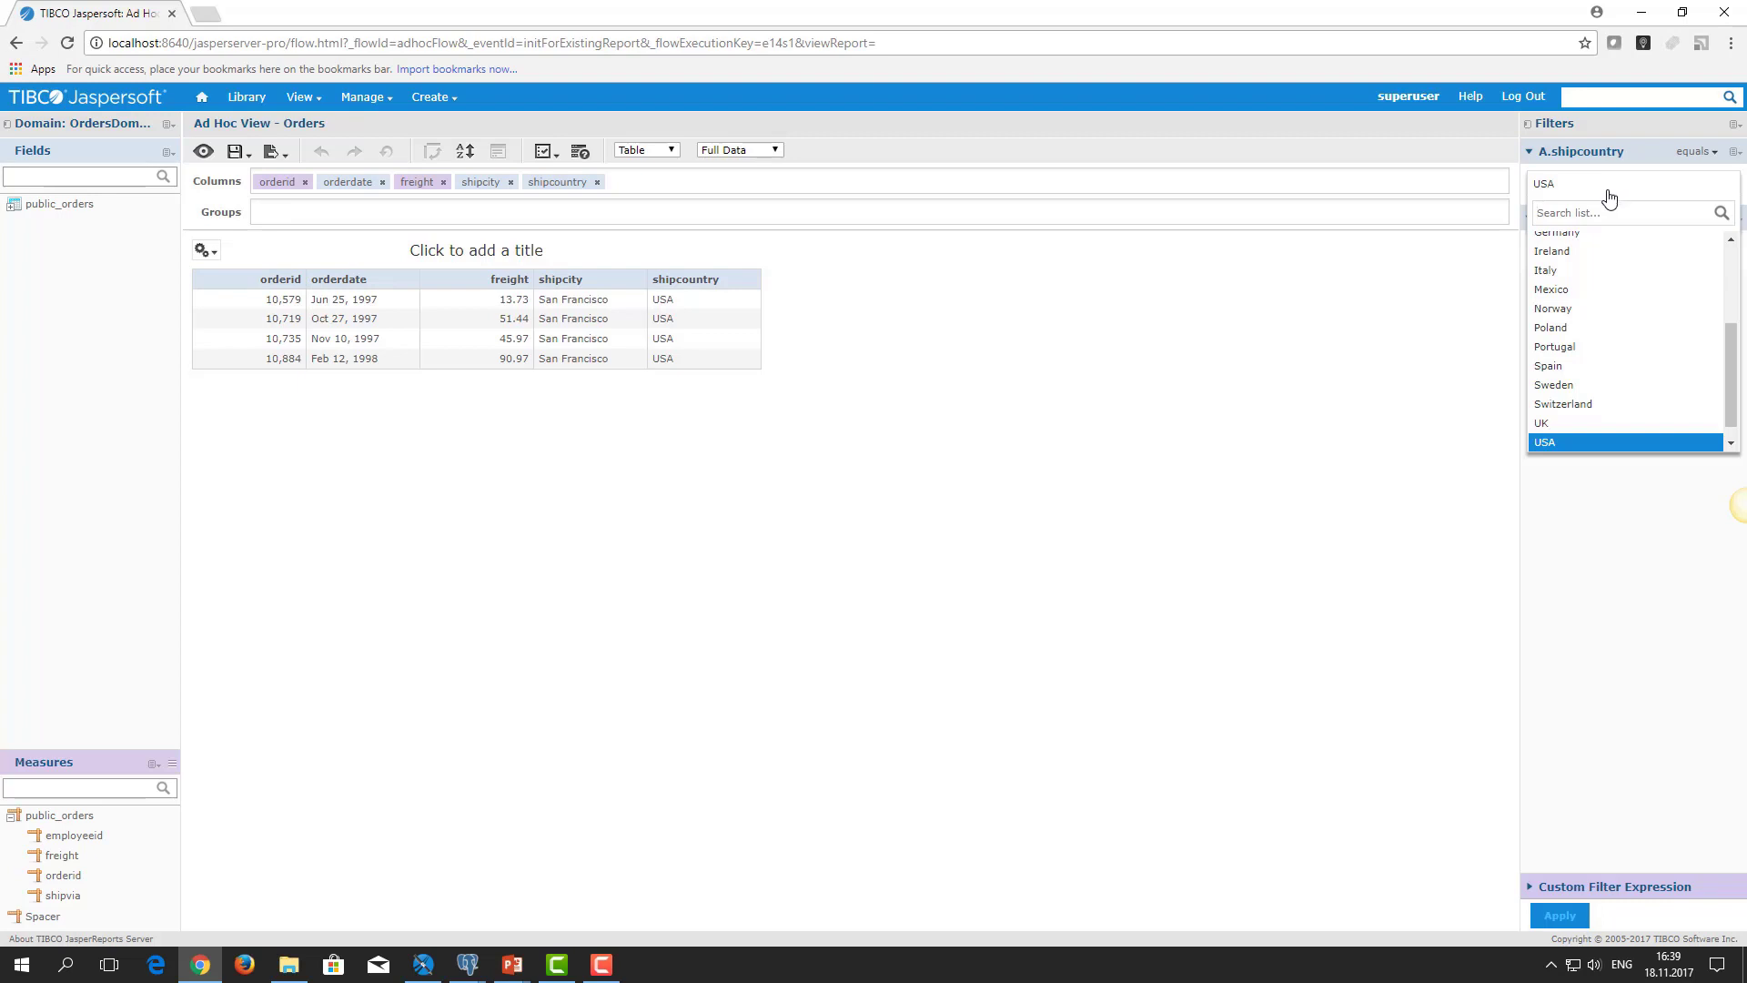
pyautogui.click(1551, 299)
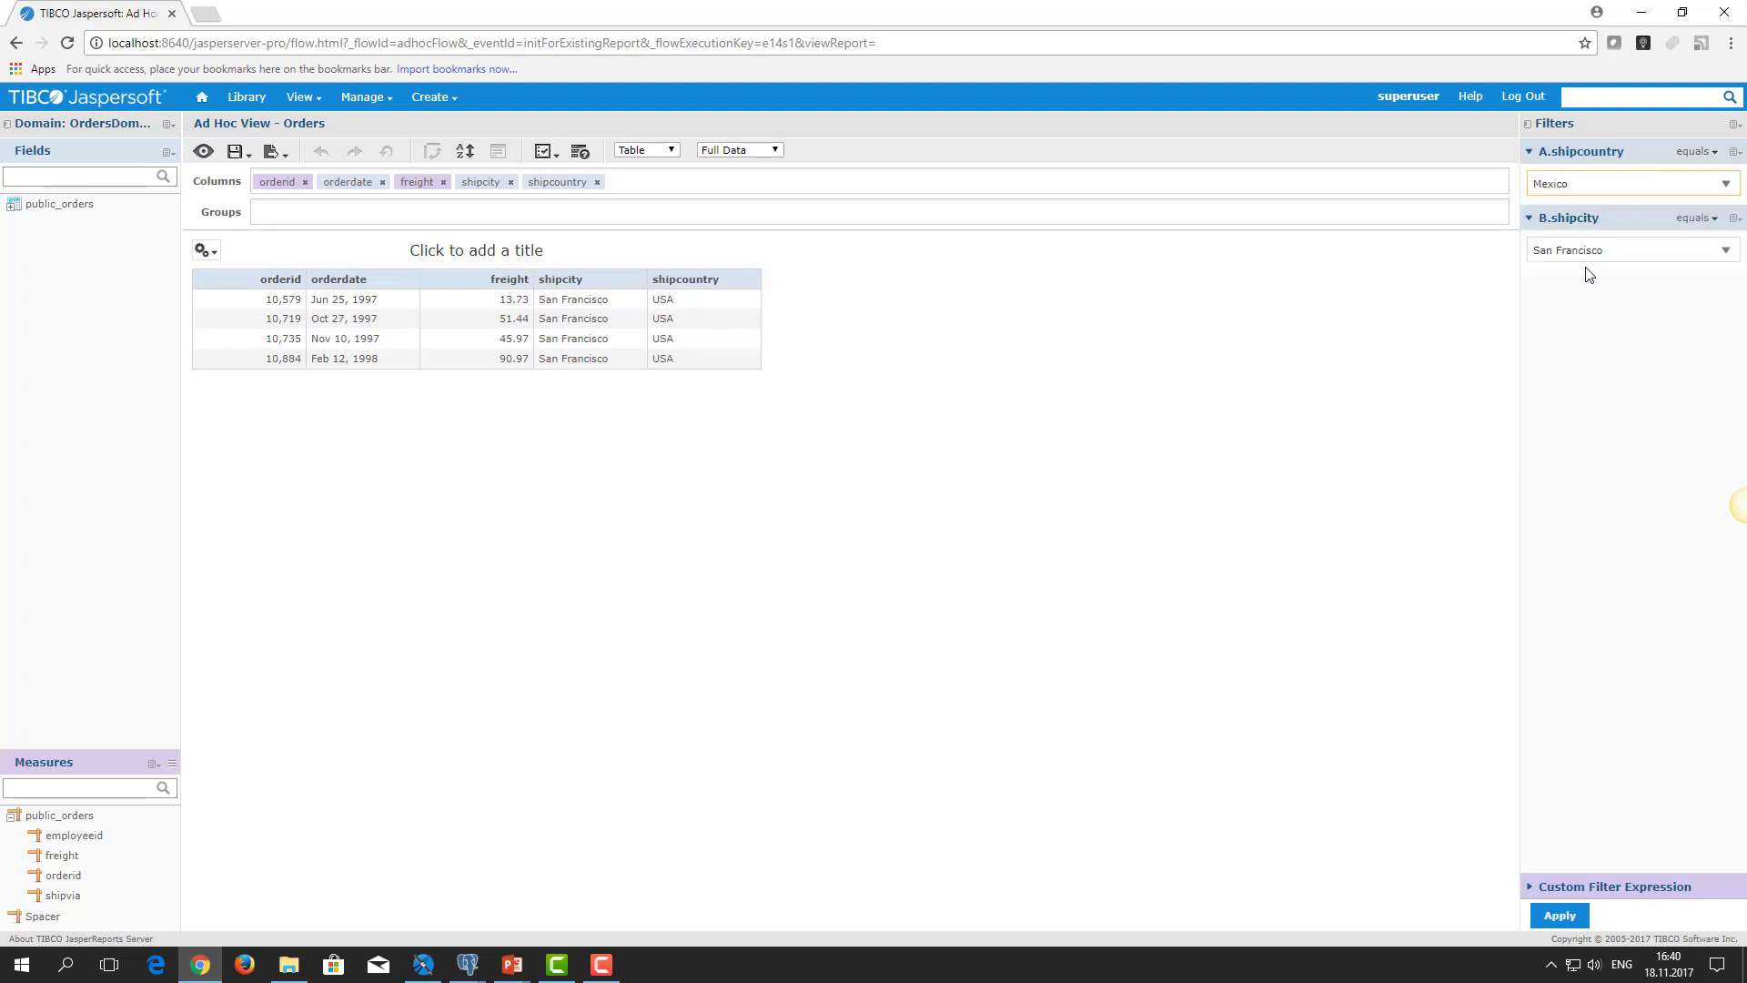
pyautogui.click(1592, 254)
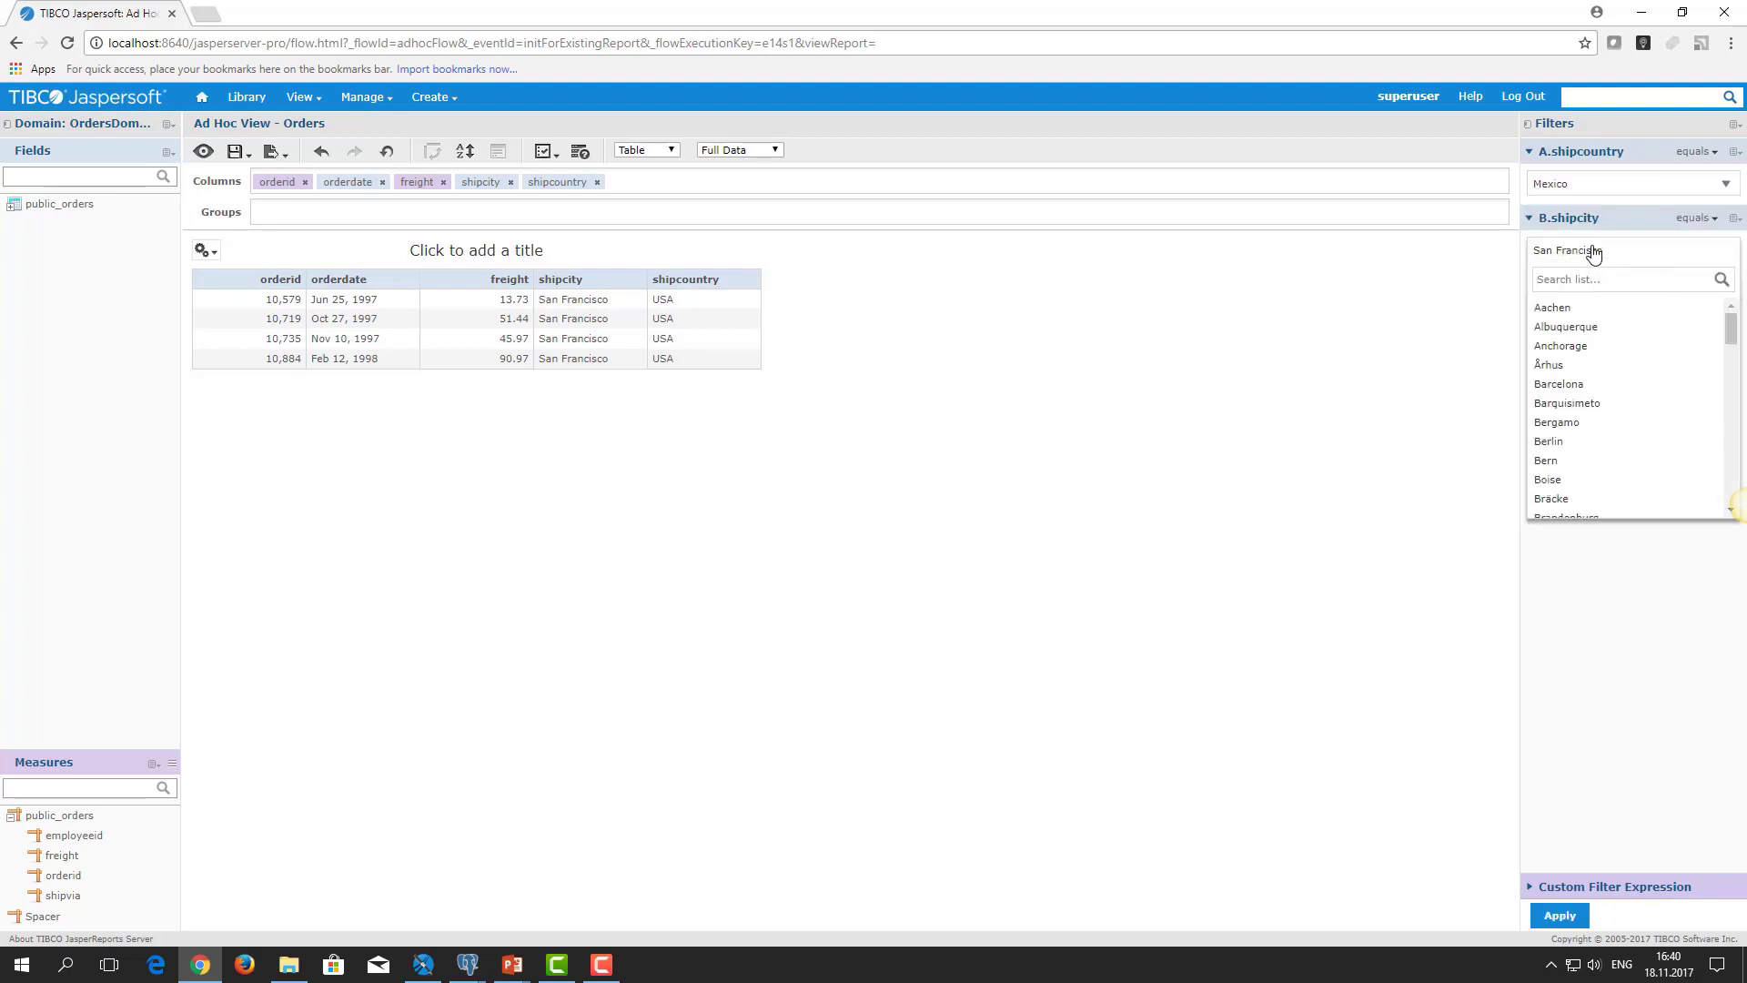
pyautogui.click(1574, 328)
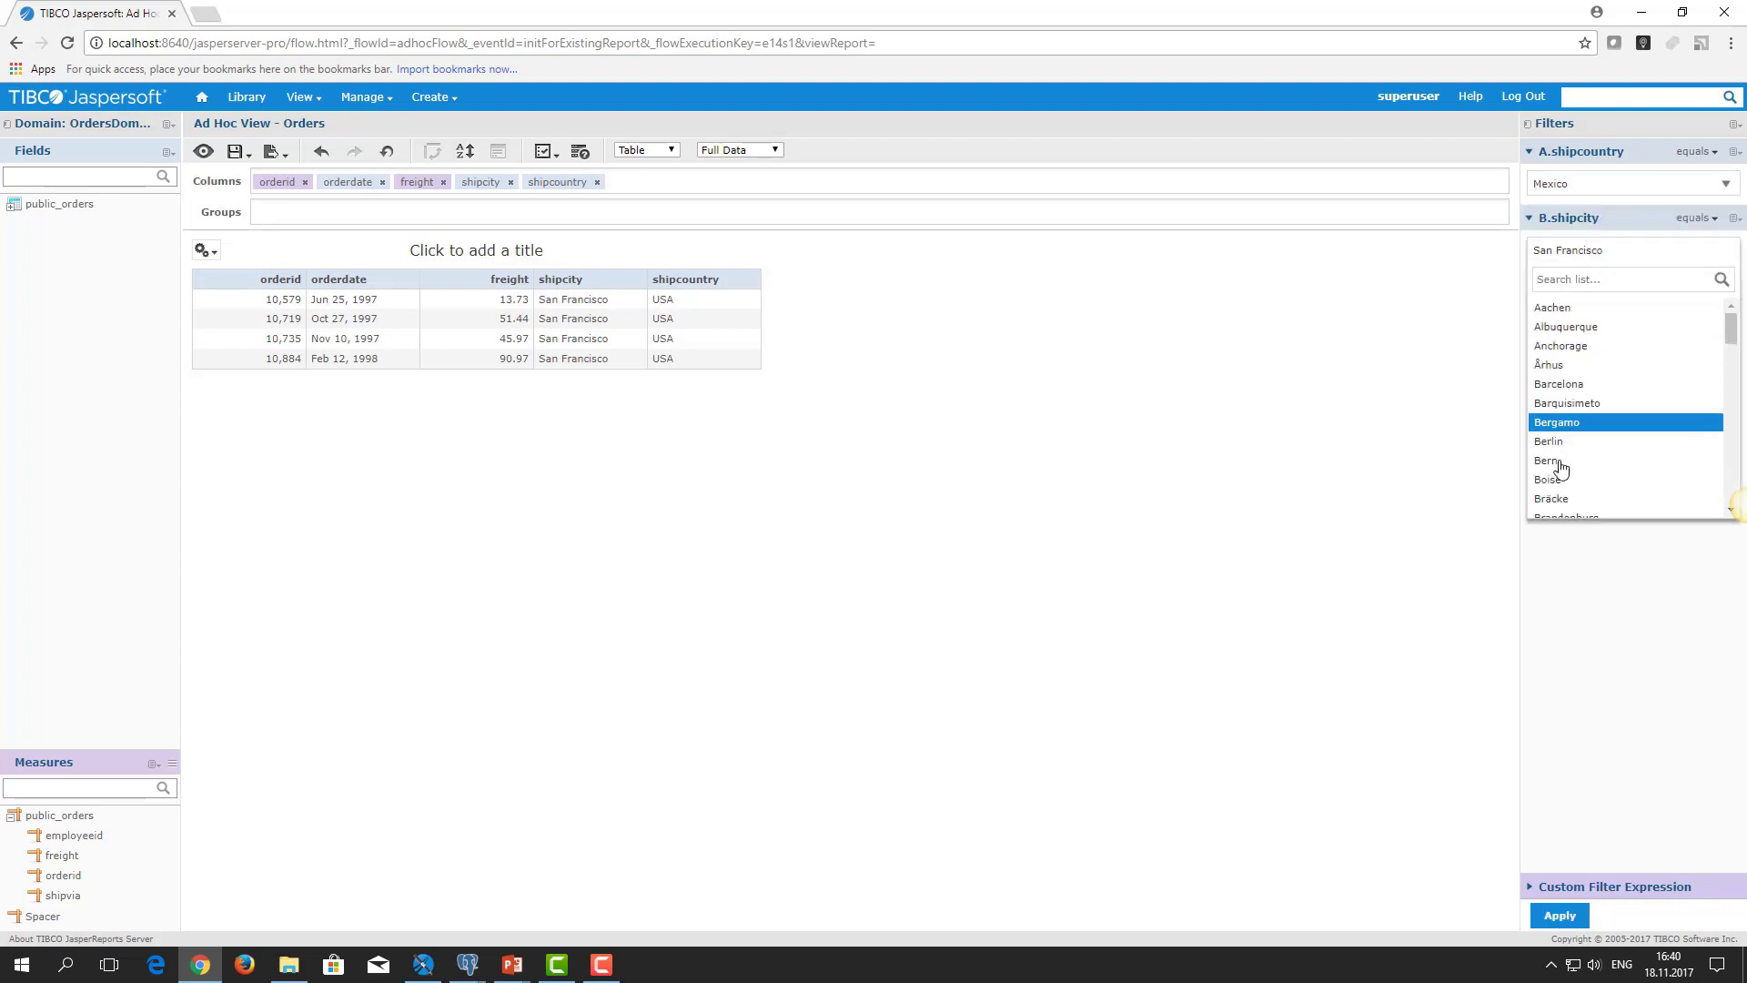
pyautogui.moveTo(1731, 339)
pyautogui.mouseDown()
pyautogui.moveTo(1733, 408)
pyautogui.moveTo(1726, 336)
pyautogui.mouseUp()
pyautogui.click(1347, 410)
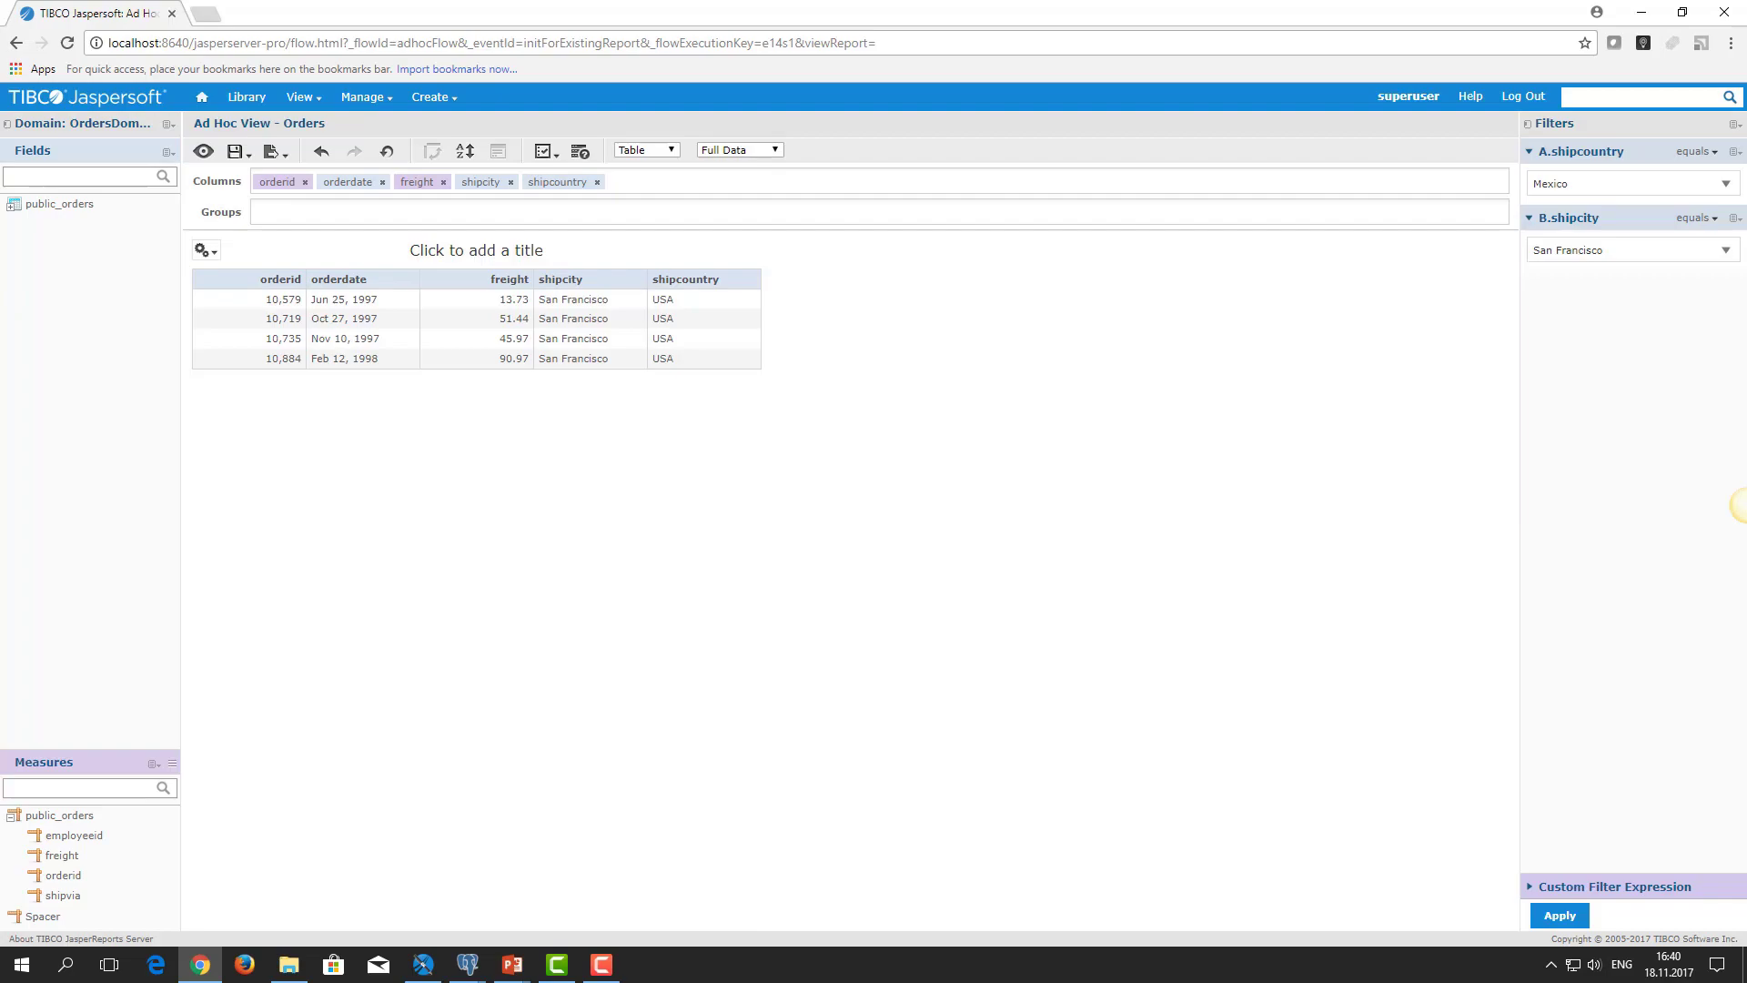
pyautogui.hotkey('alt', 'Tab')
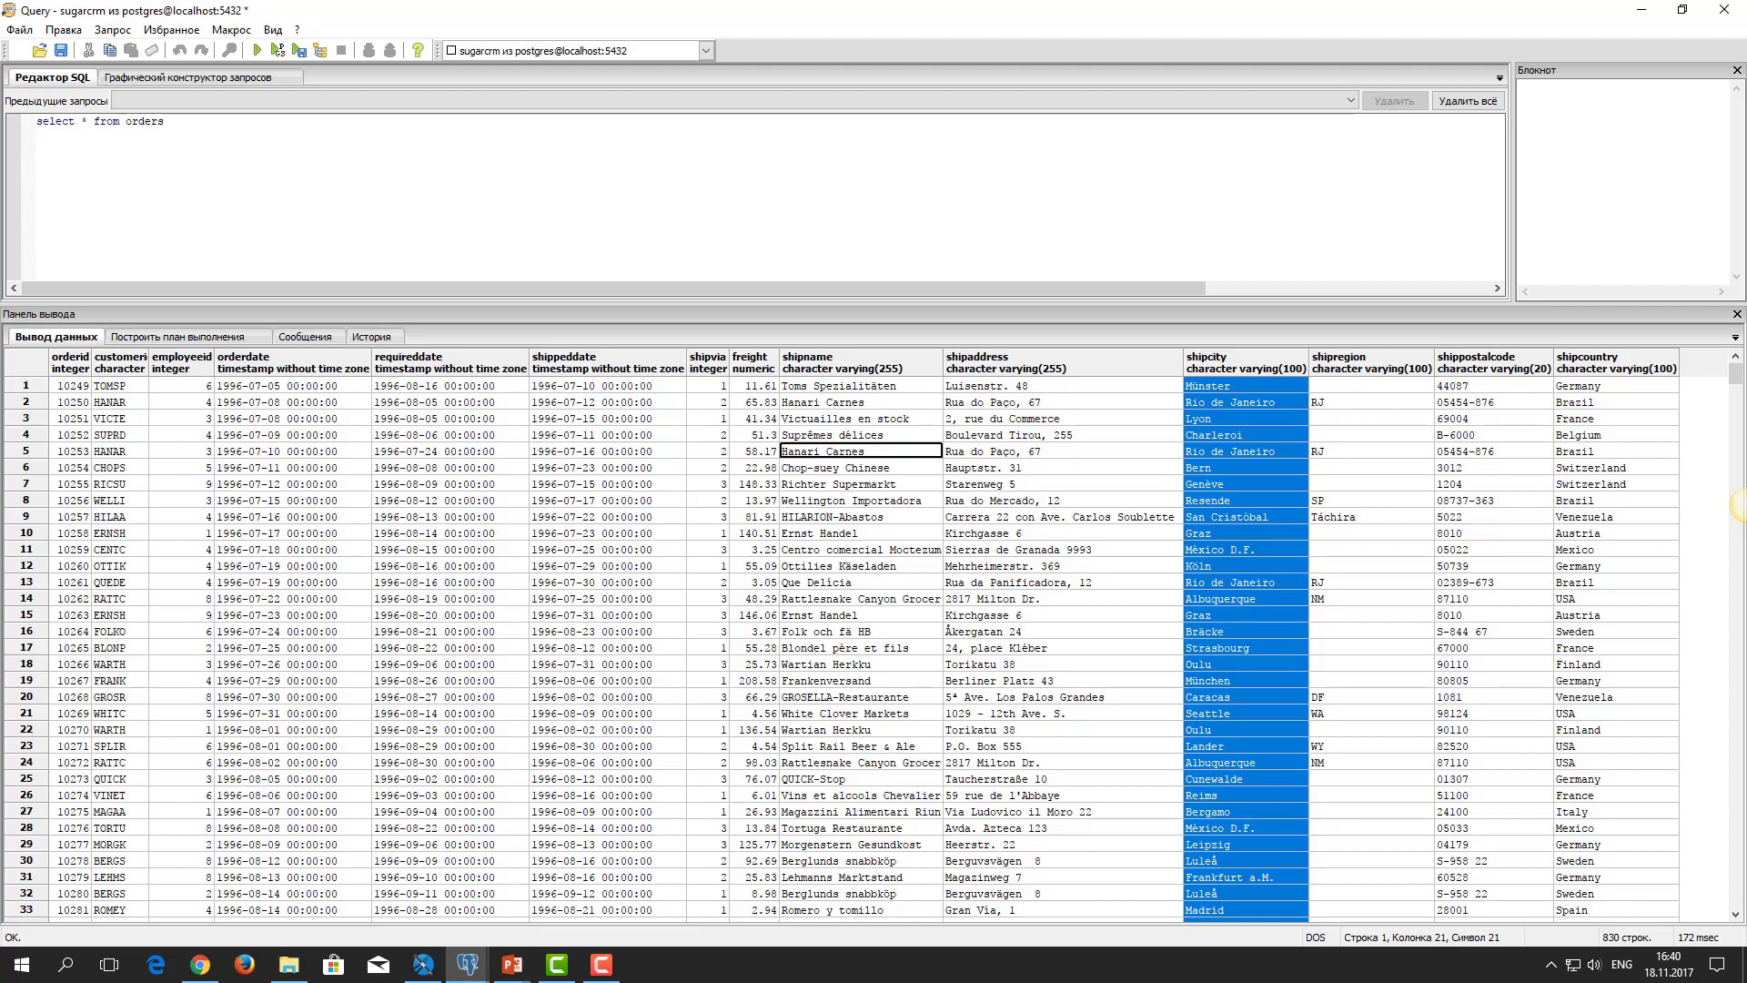
# Step: Return to the Orders ad hoc view filtered on Mexico and San Francisco
pyautogui.hotkey('alt', 'Tab')
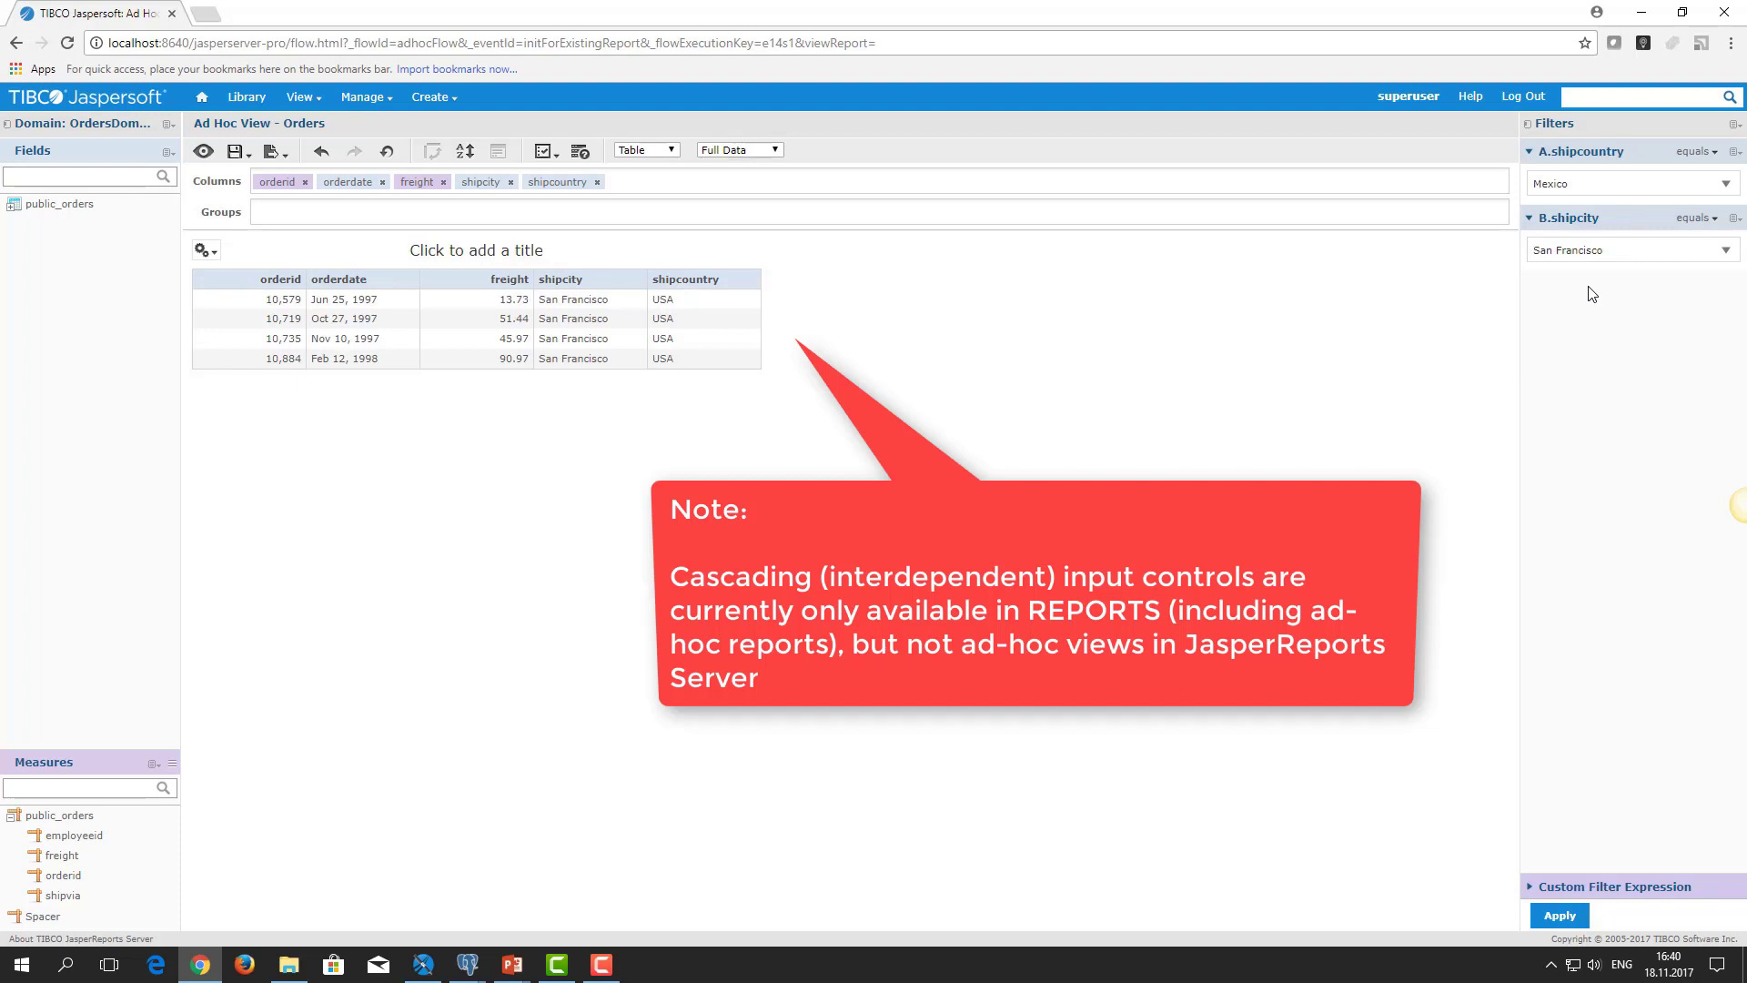
# Step: Leave the editor for the repository and create a report from Ad Hoc View - Orders with Default Report Template
pyautogui.moveTo(303, 100)
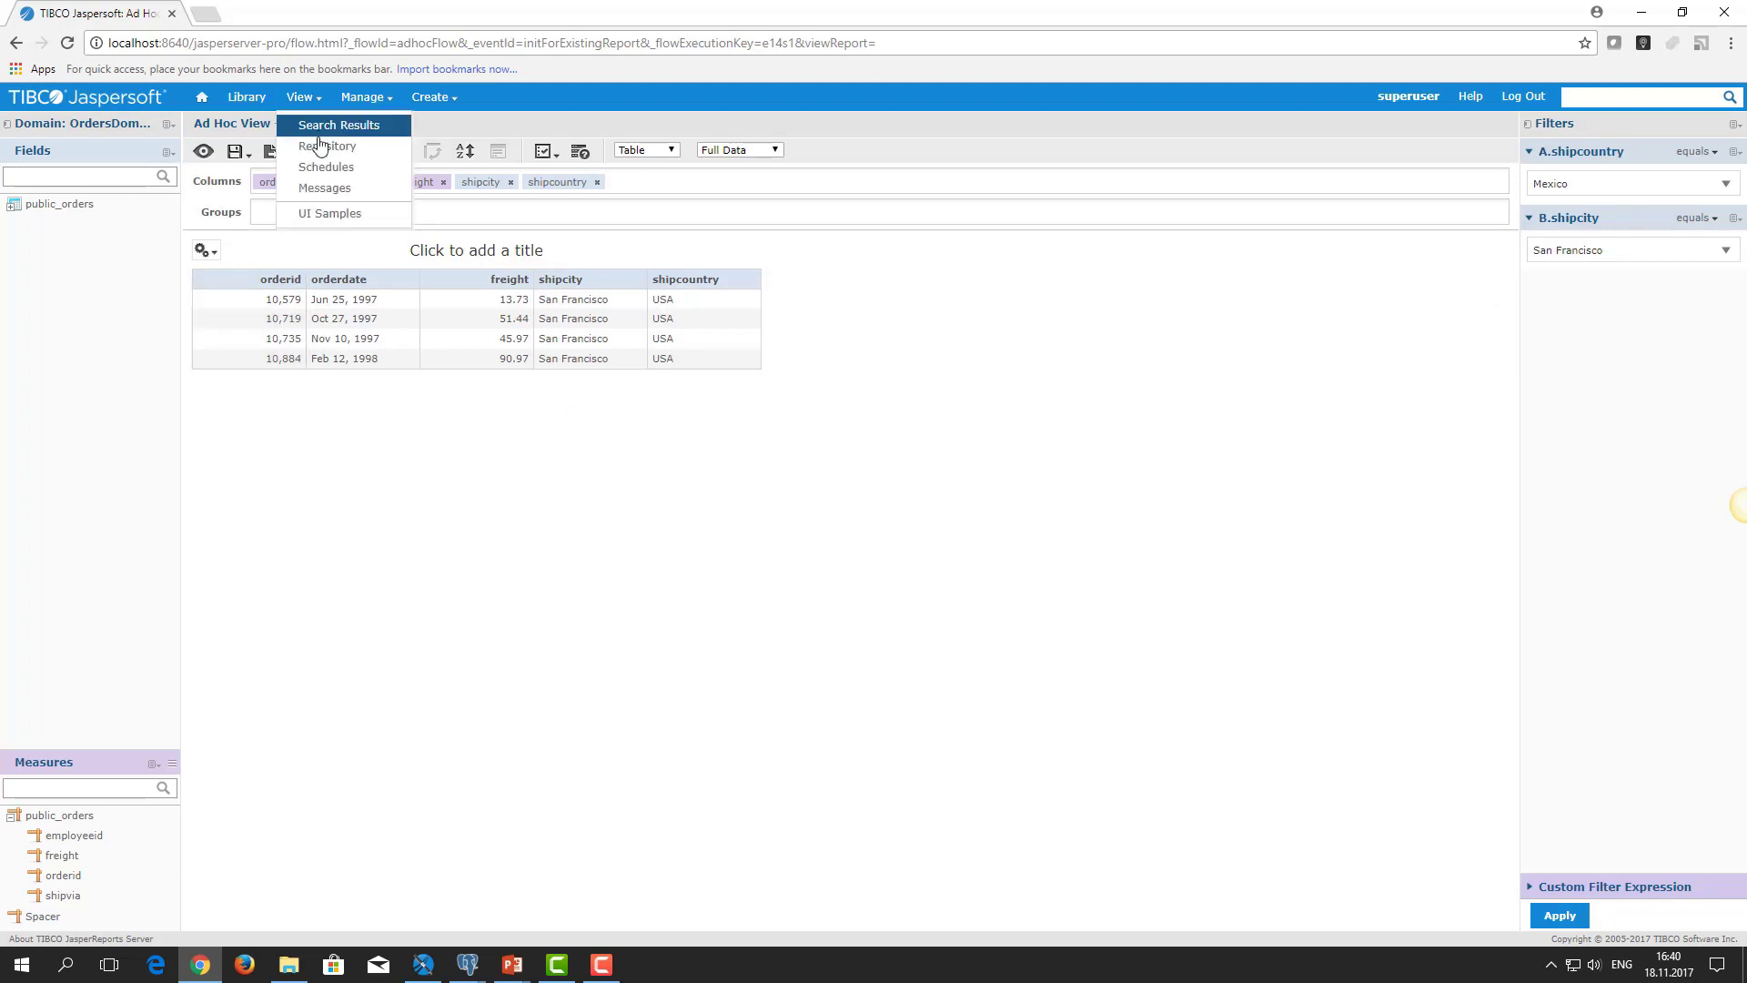
pyautogui.click(328, 146)
pyautogui.click(942, 153)
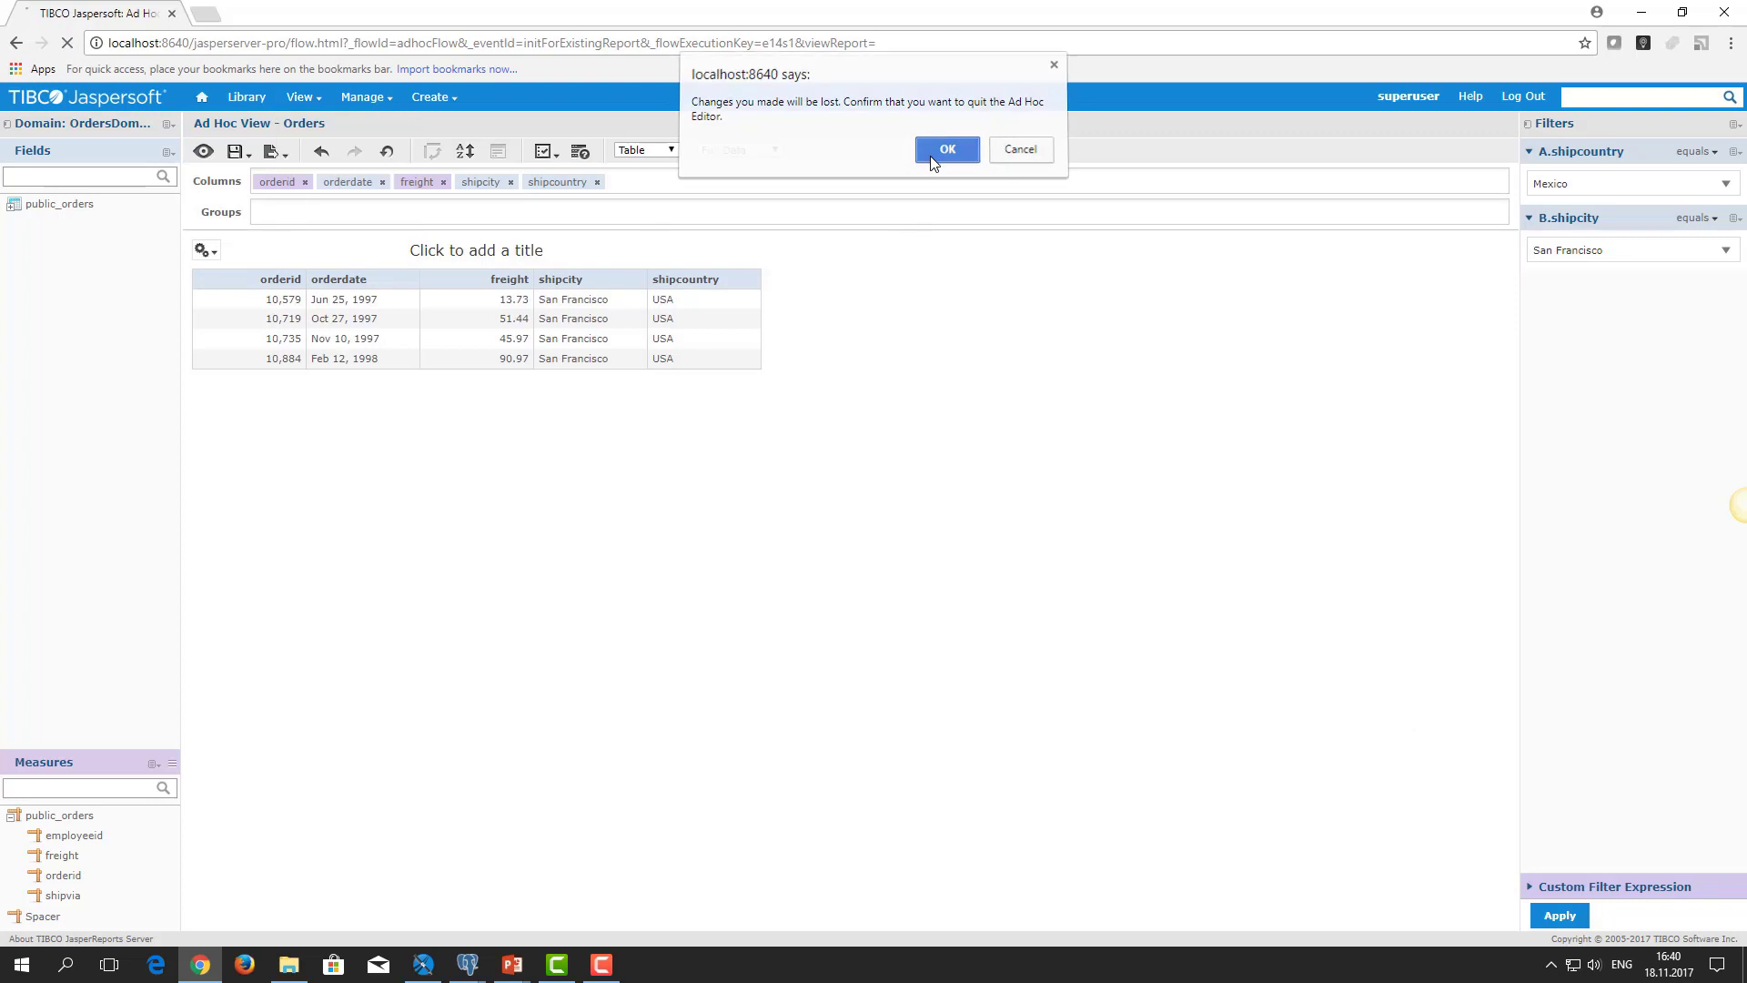
pyautogui.rightClick(364, 209)
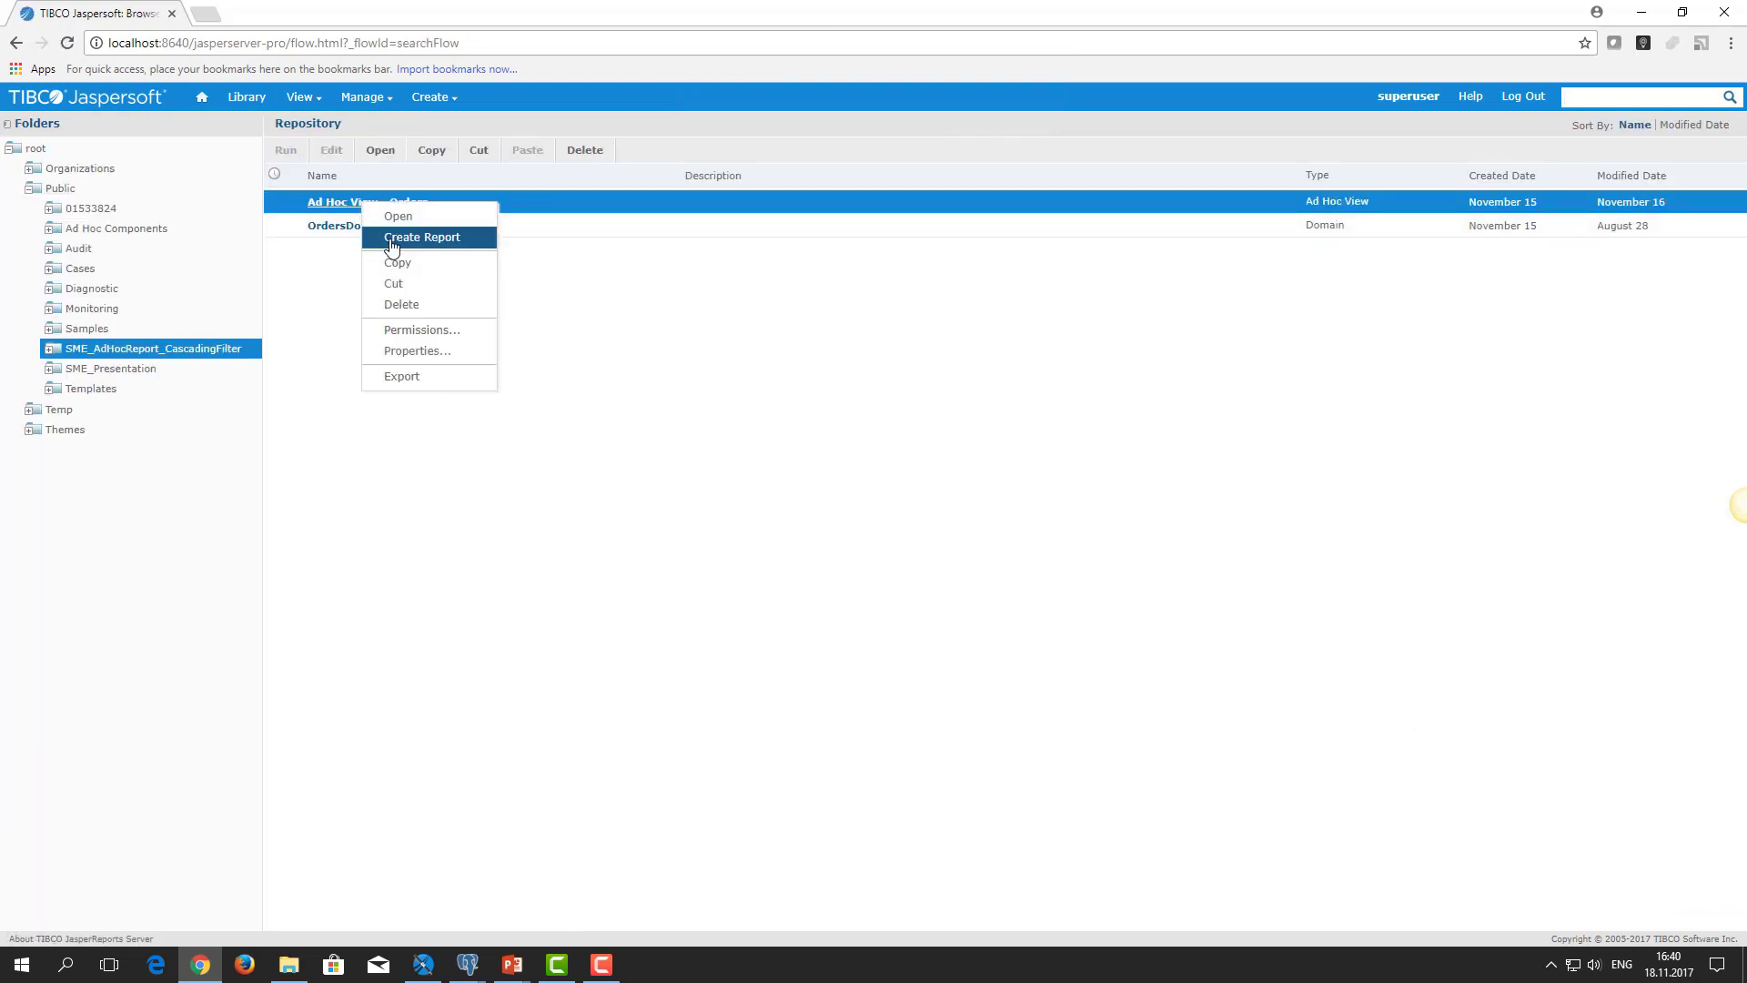
pyautogui.click(393, 238)
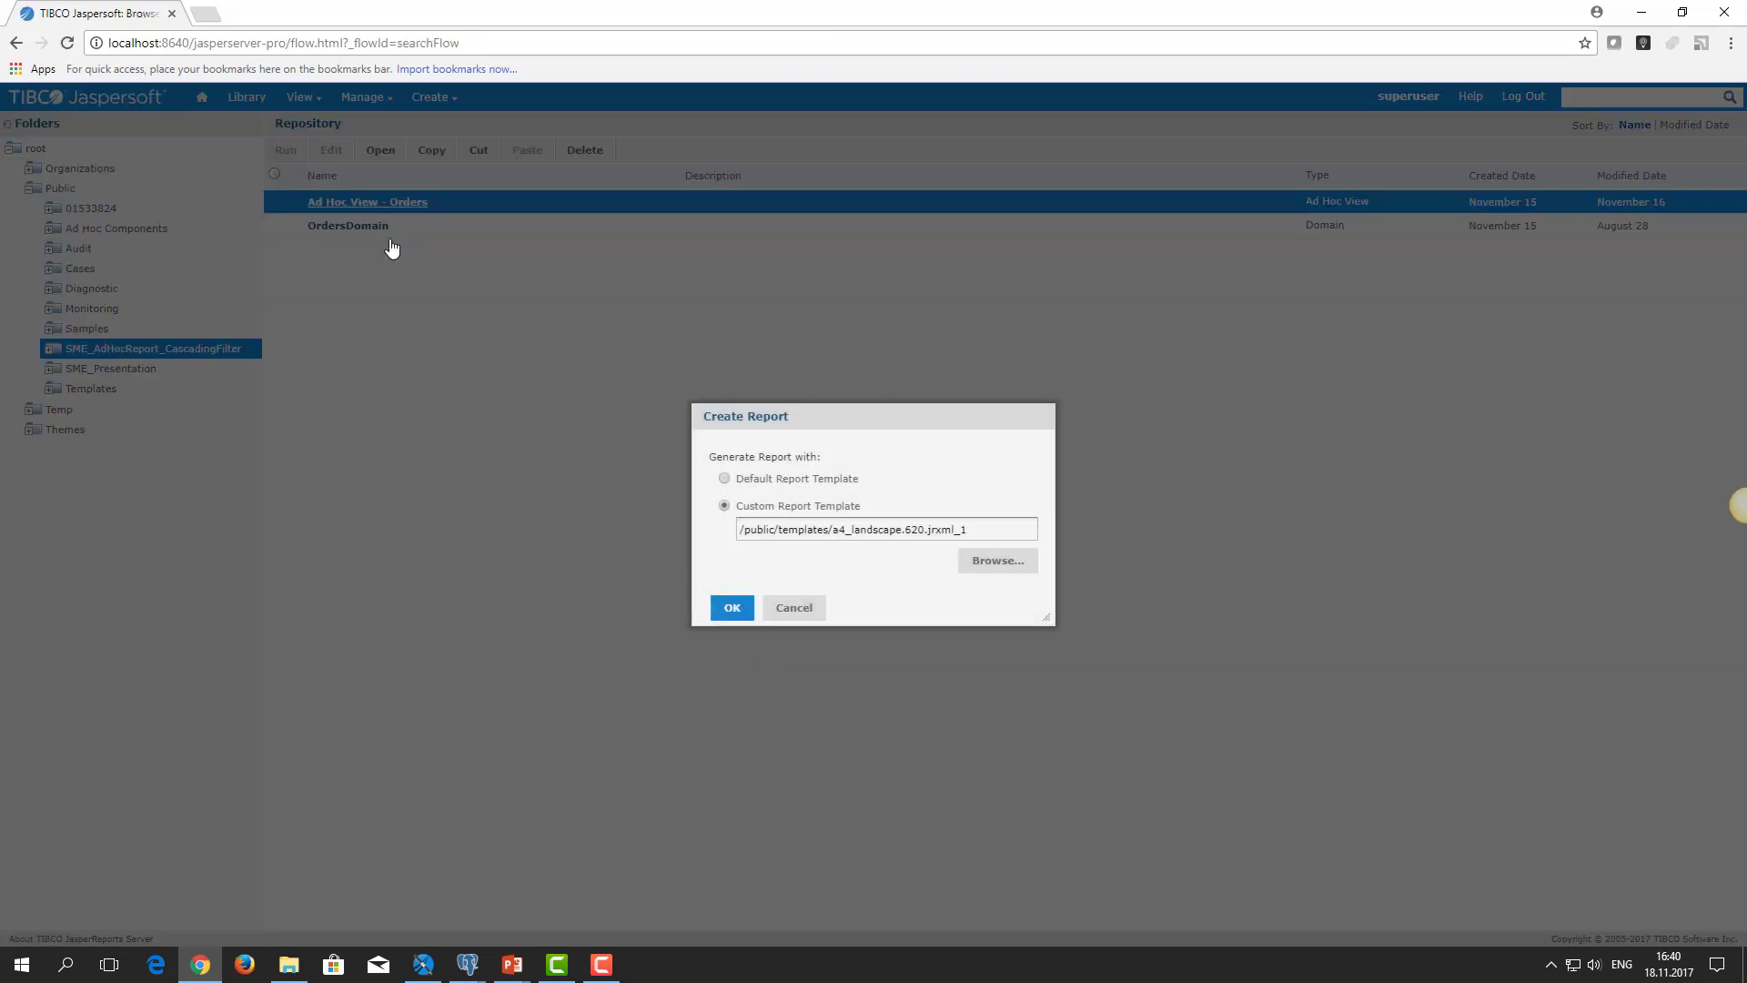
pyautogui.click(723, 479)
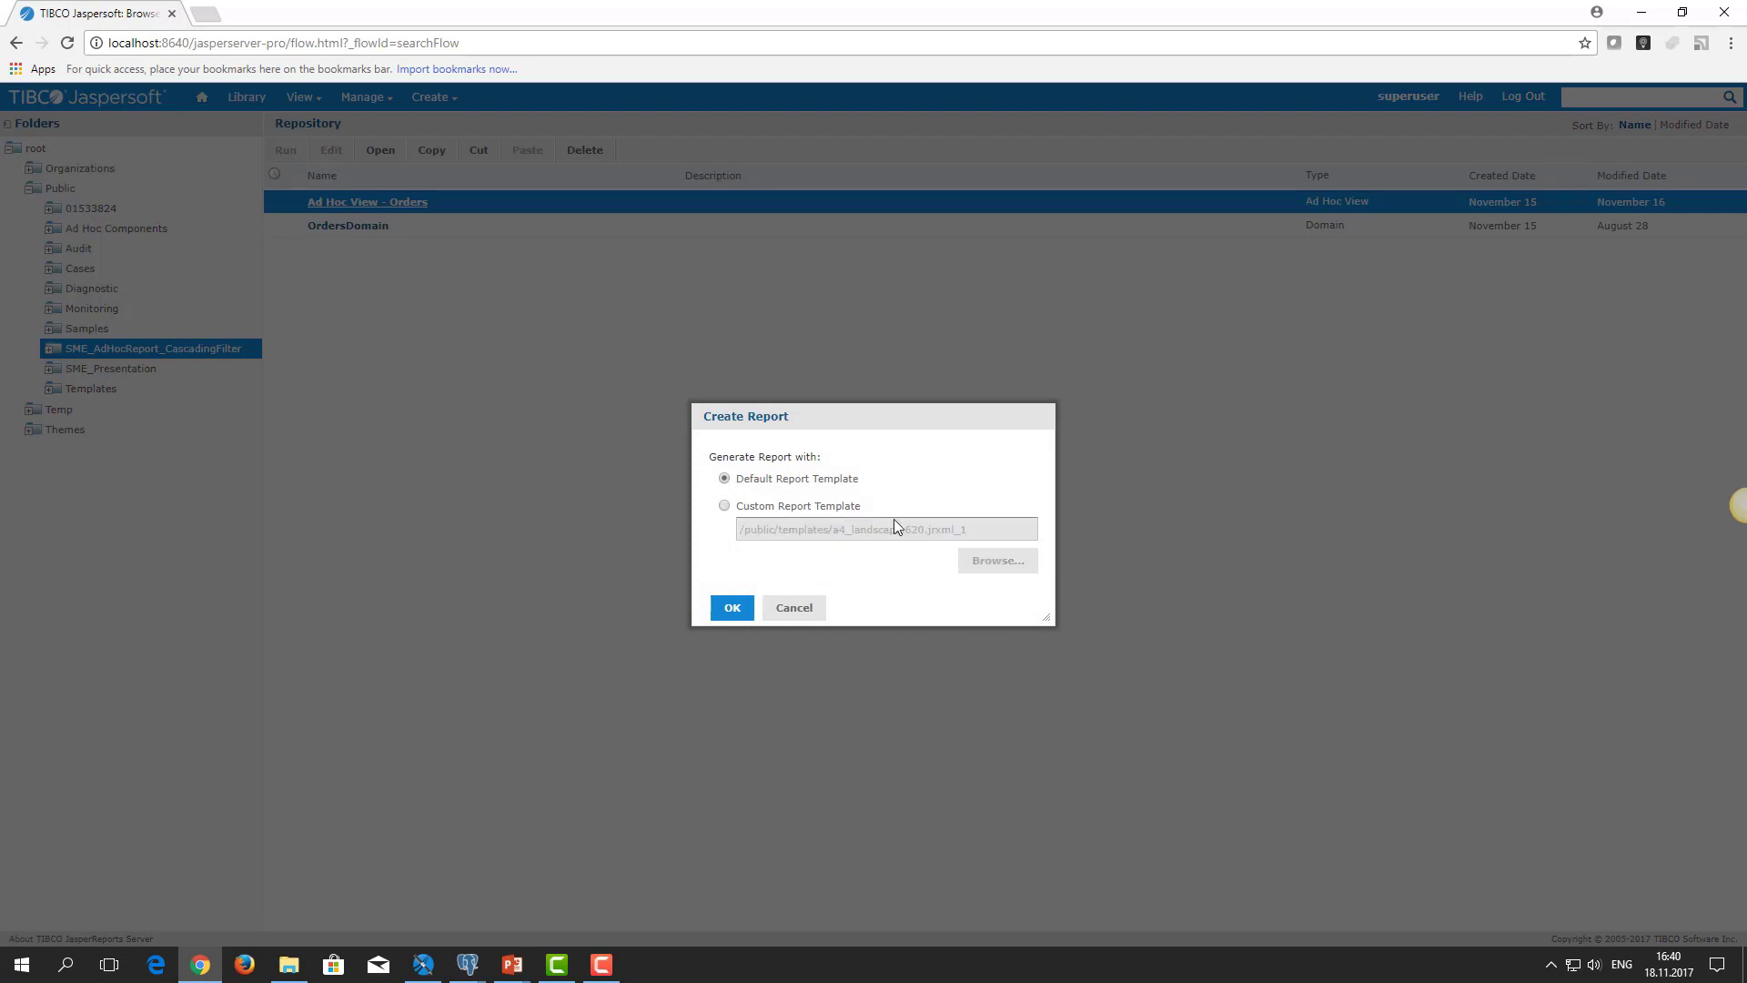
pyautogui.click(732, 608)
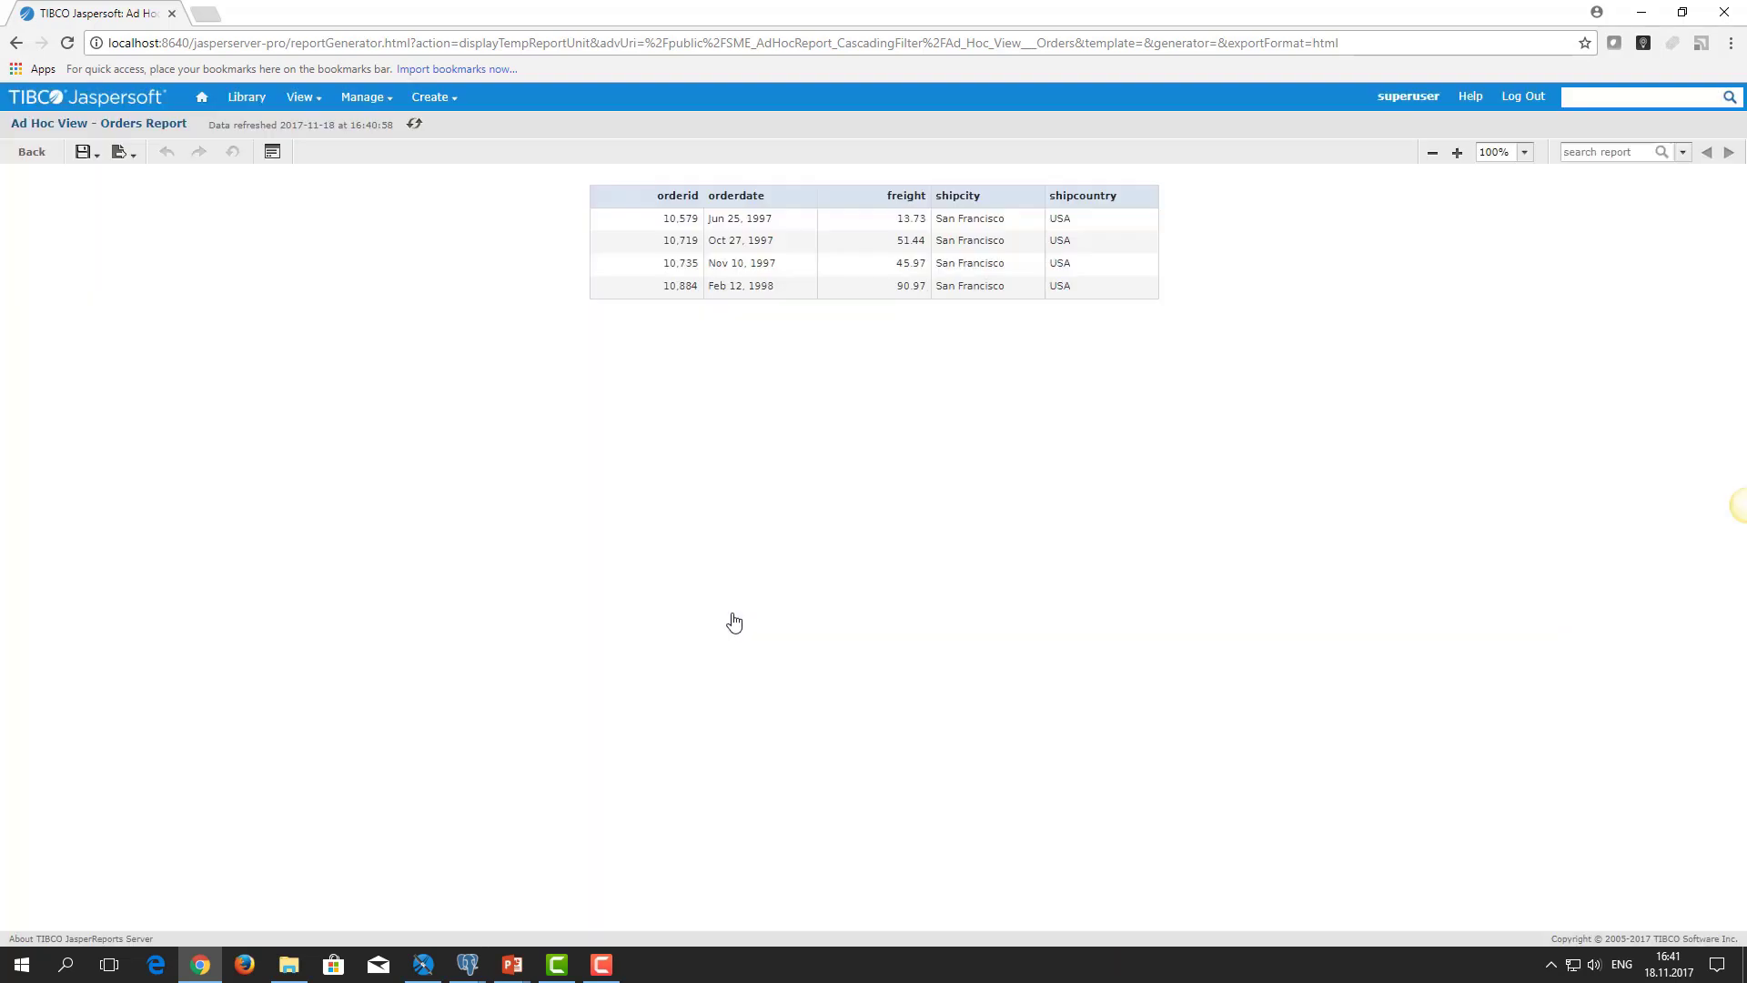
# Step: Save the new report as Ad Hoc View - Orders Report in SME_AdHocReport_CascadingFilter
pyautogui.click(84, 152)
pyautogui.click(106, 185)
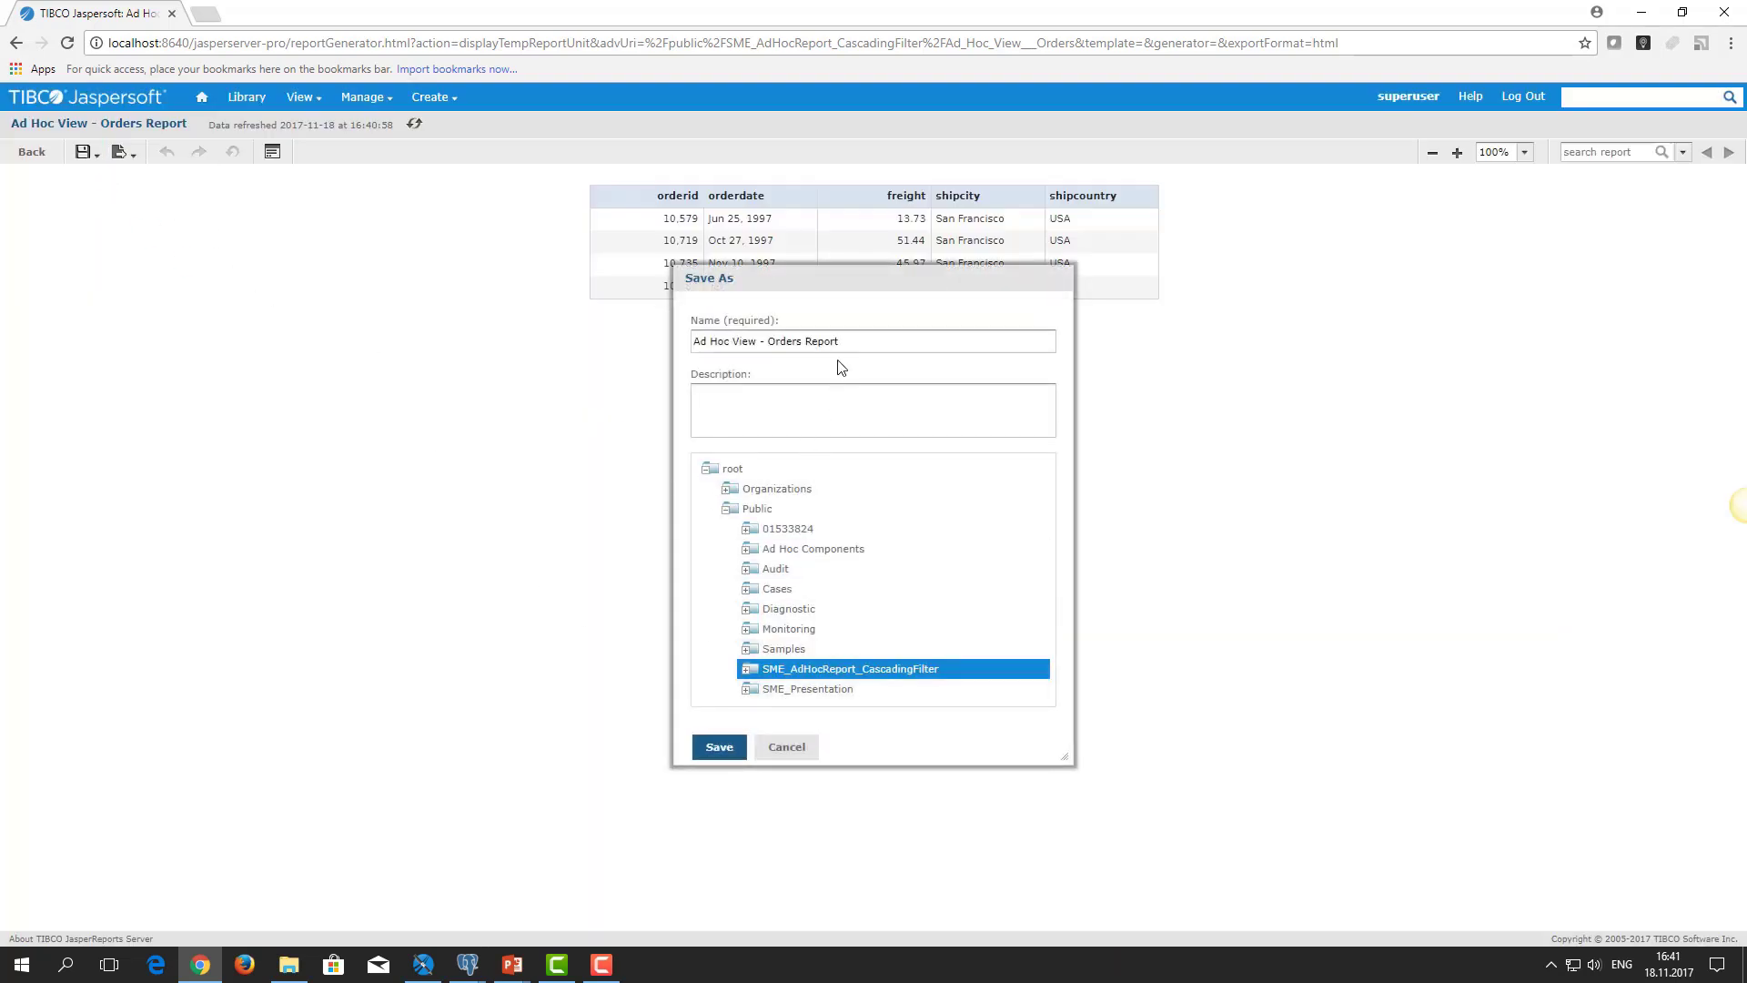
pyautogui.click(714, 749)
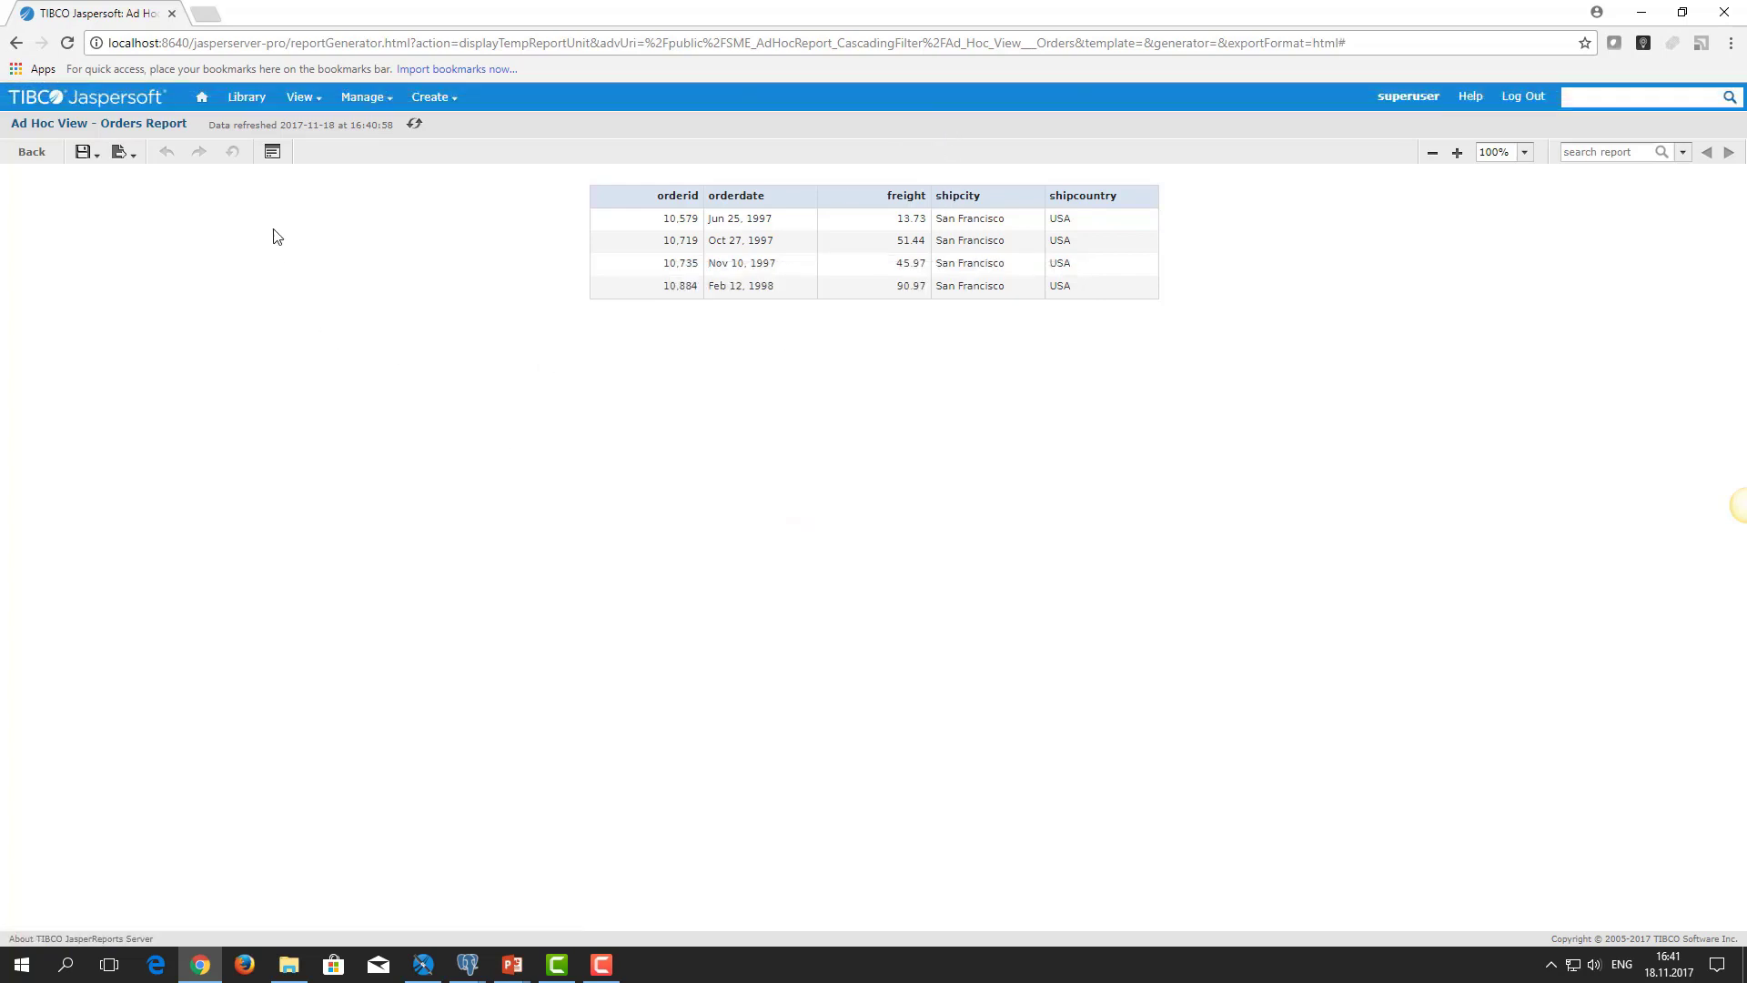
# Step: Try Mexico and Portugal in the shipcountry input control, check the city list, then cancel the changes
pyautogui.click(273, 153)
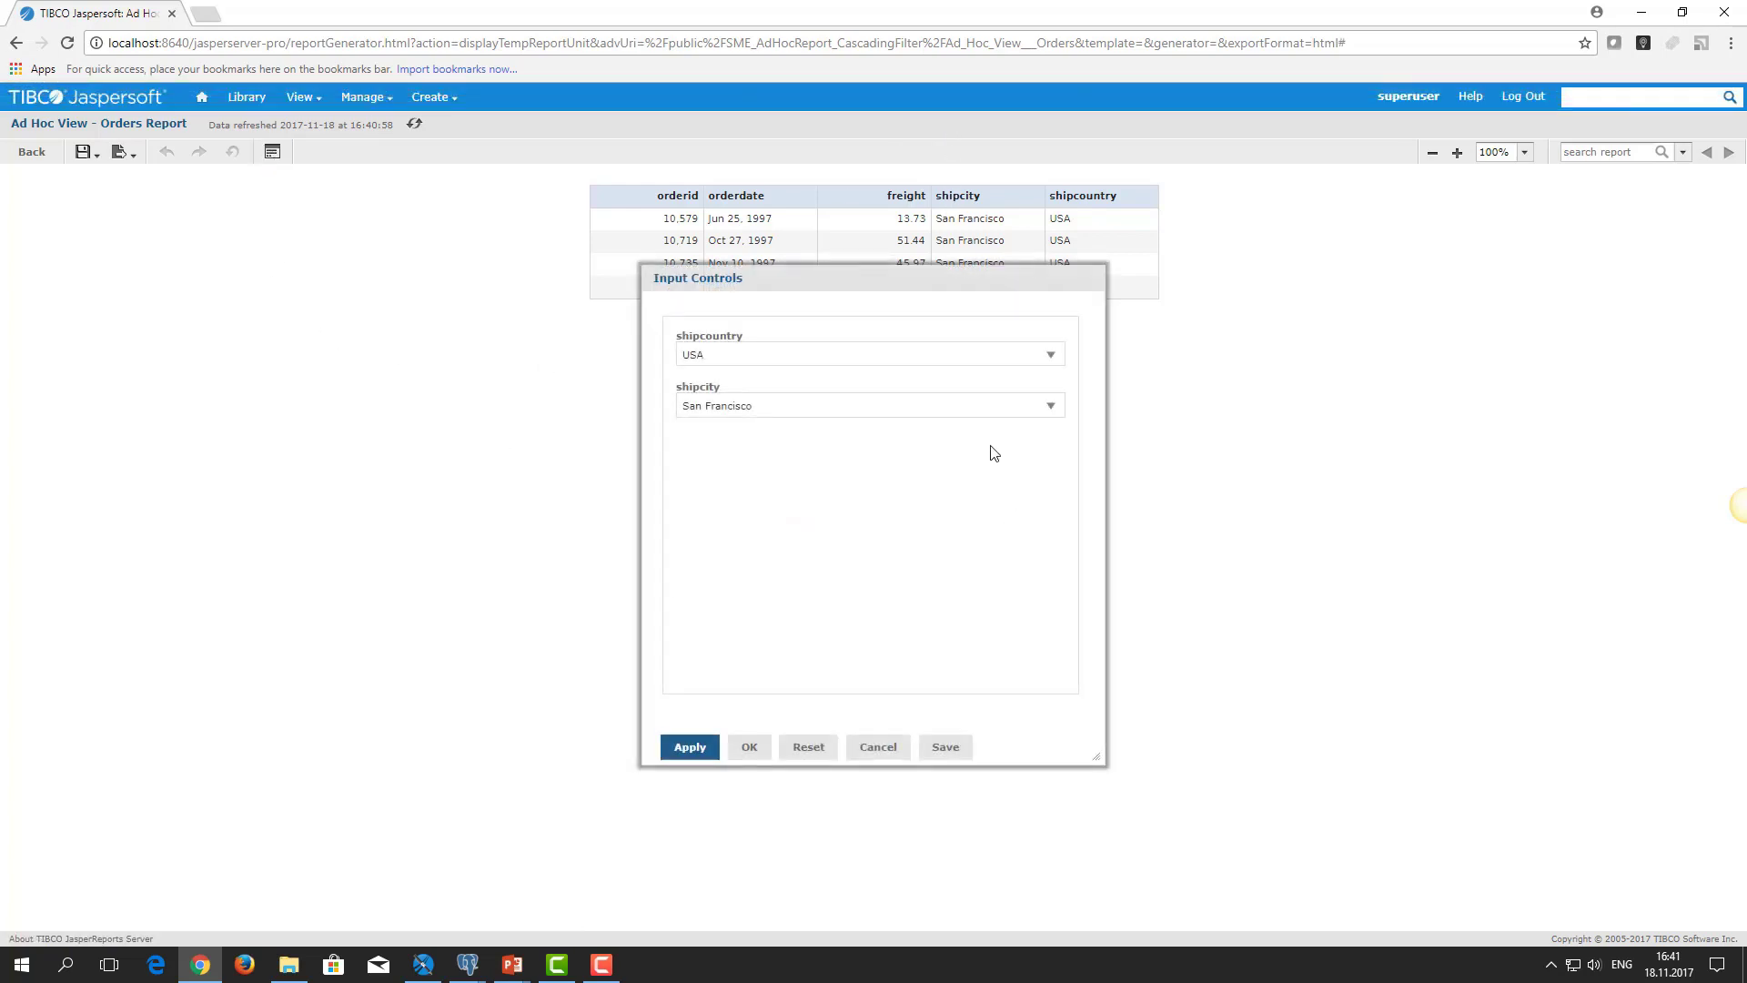
pyautogui.click(940, 360)
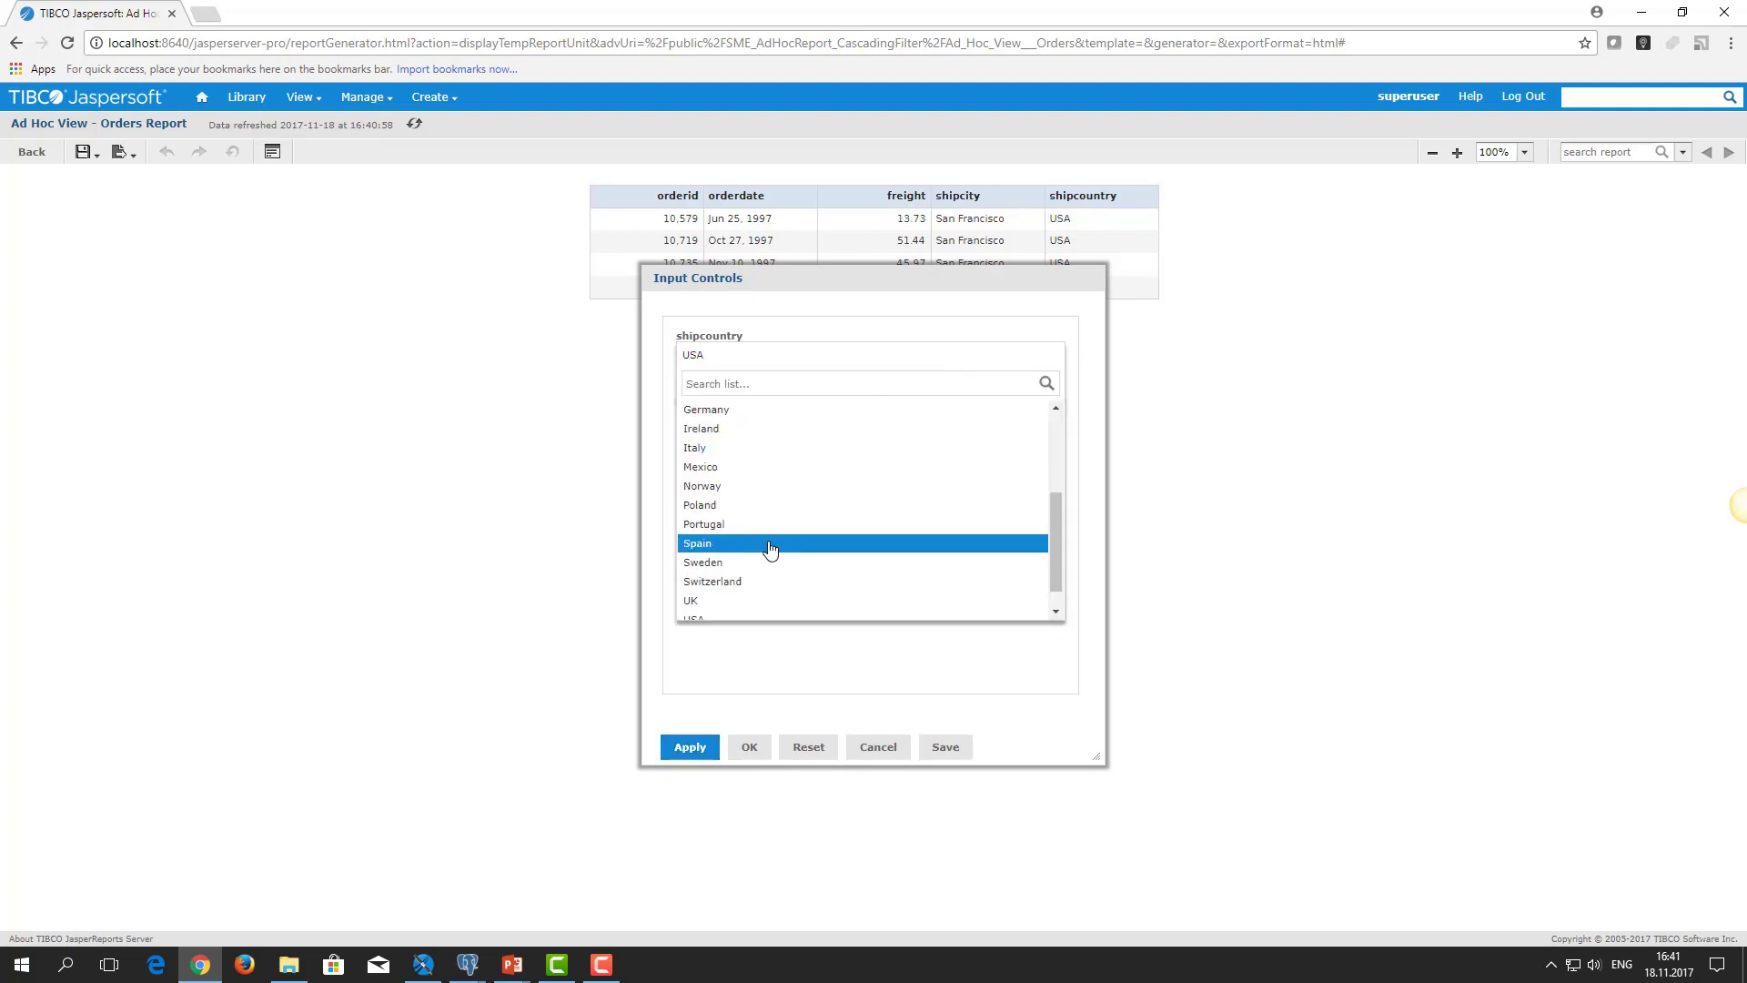
pyautogui.click(742, 461)
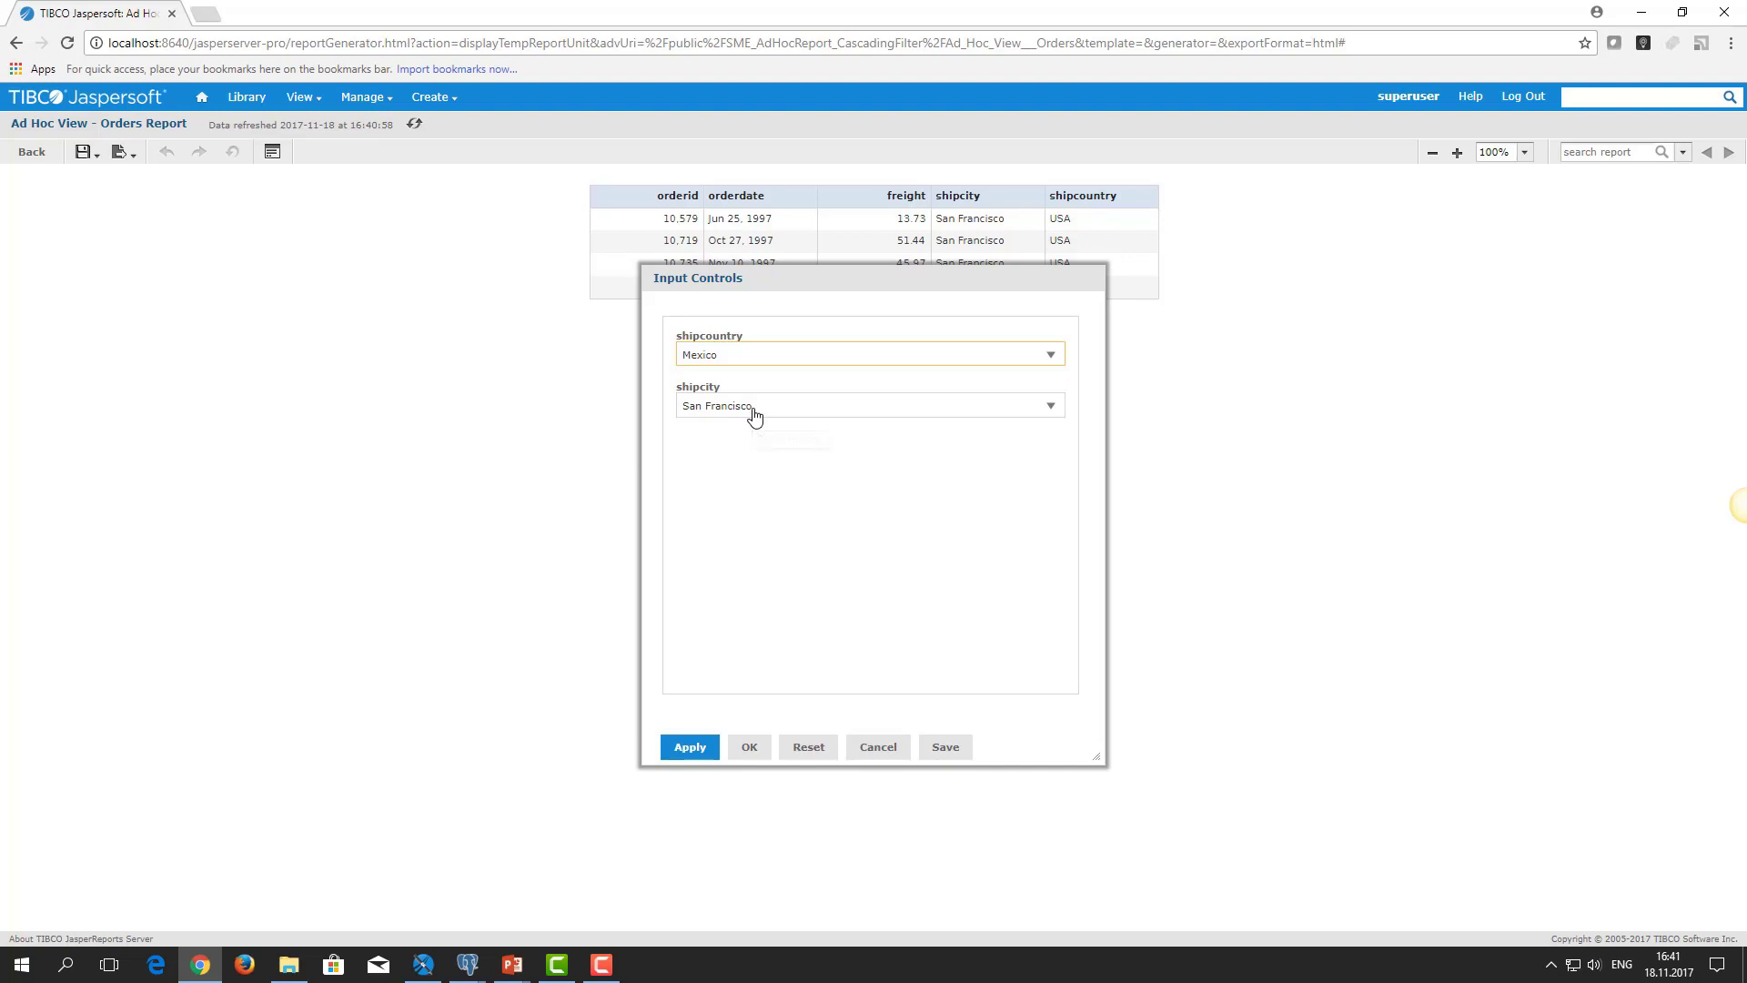
pyautogui.click(752, 411)
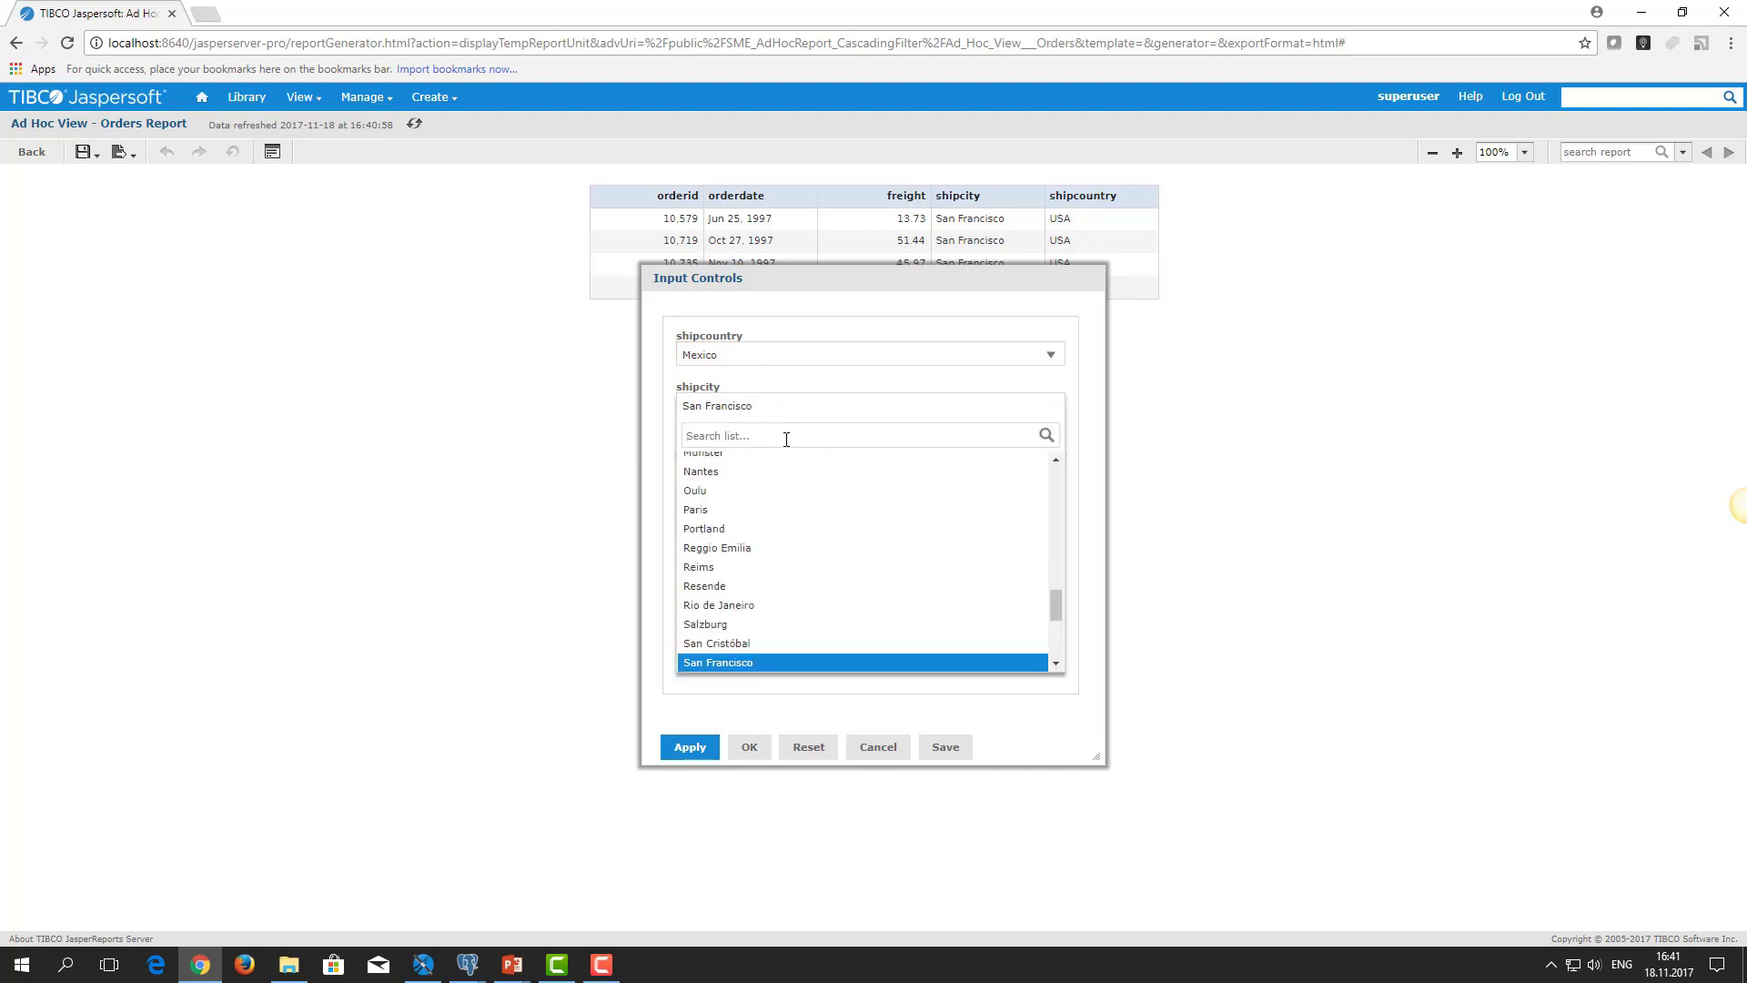
pyautogui.moveTo(1055, 632); pyautogui.dragTo(1045, 583)
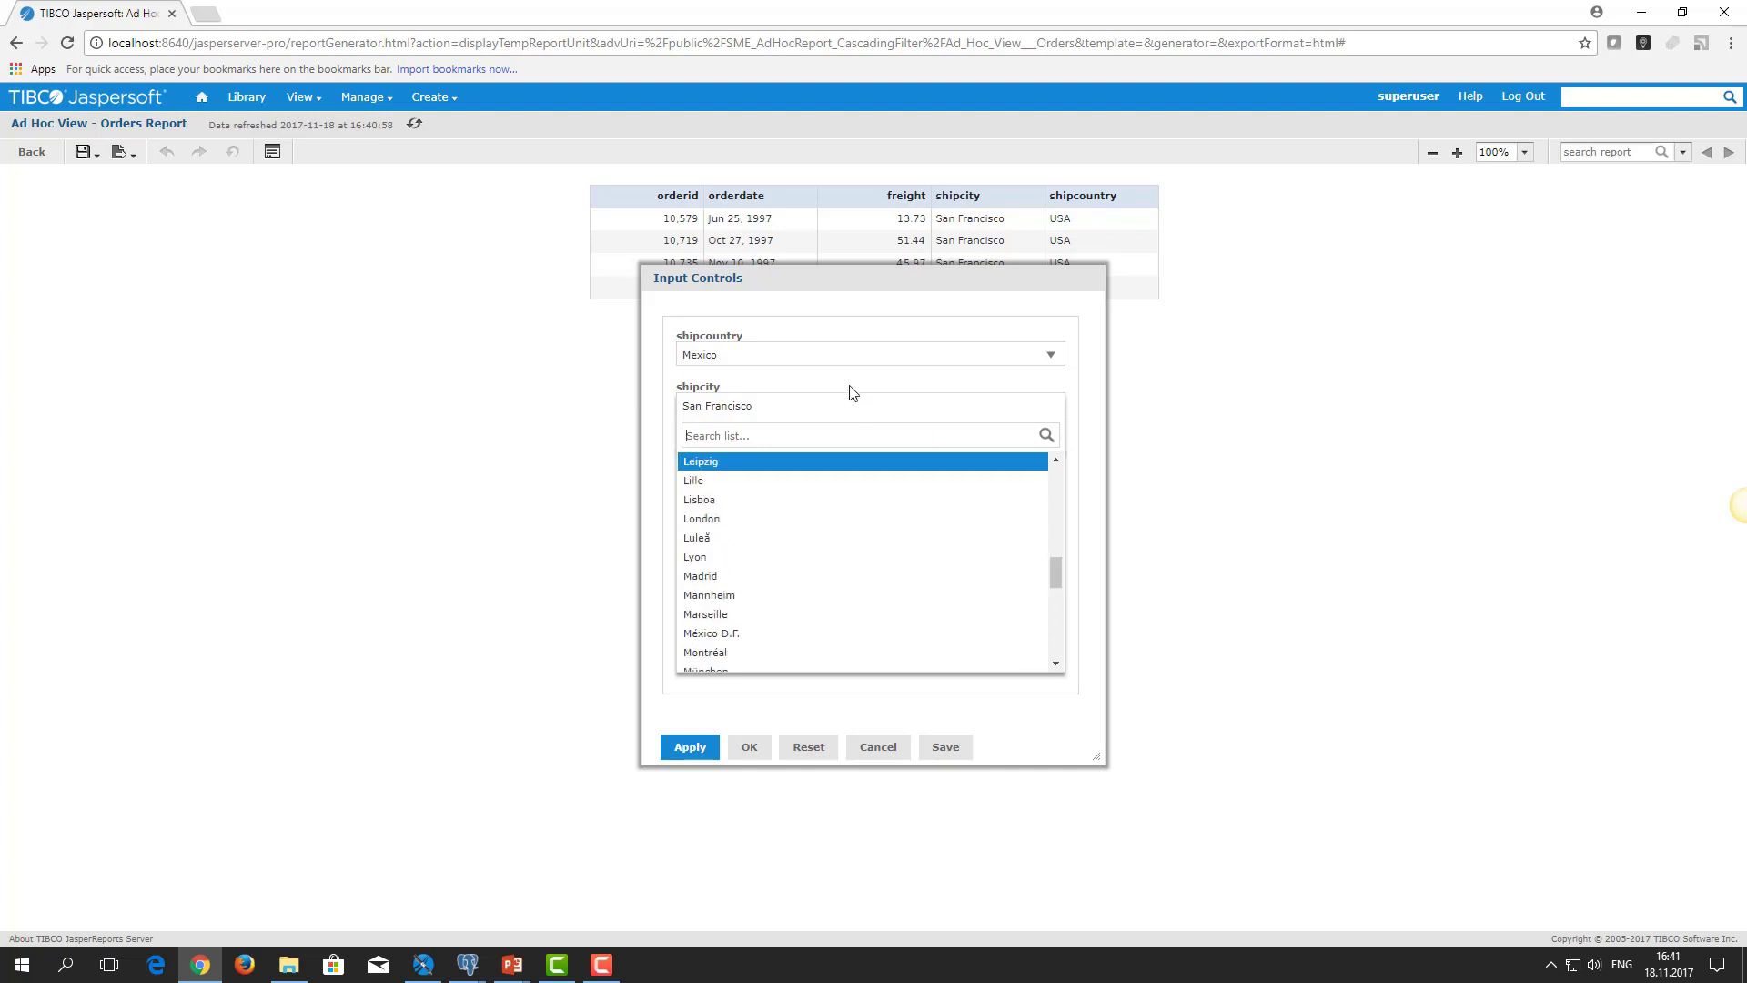
pyautogui.click(842, 363)
pyautogui.click(789, 528)
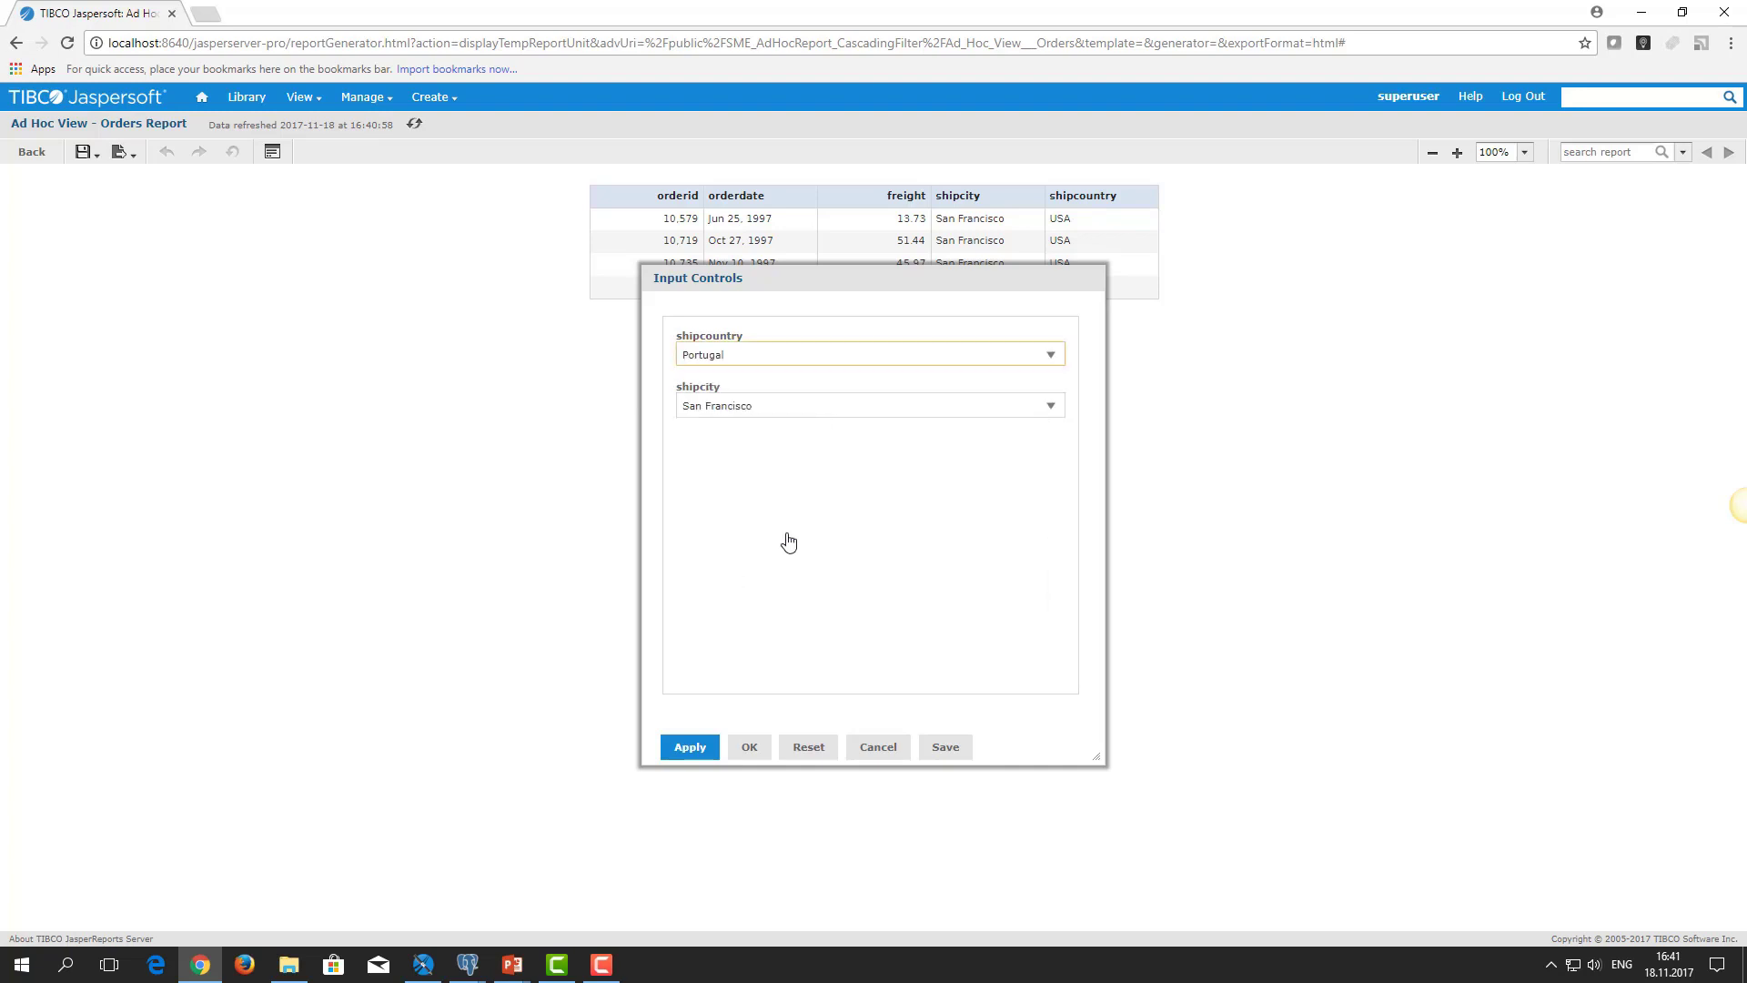
pyautogui.click(772, 419)
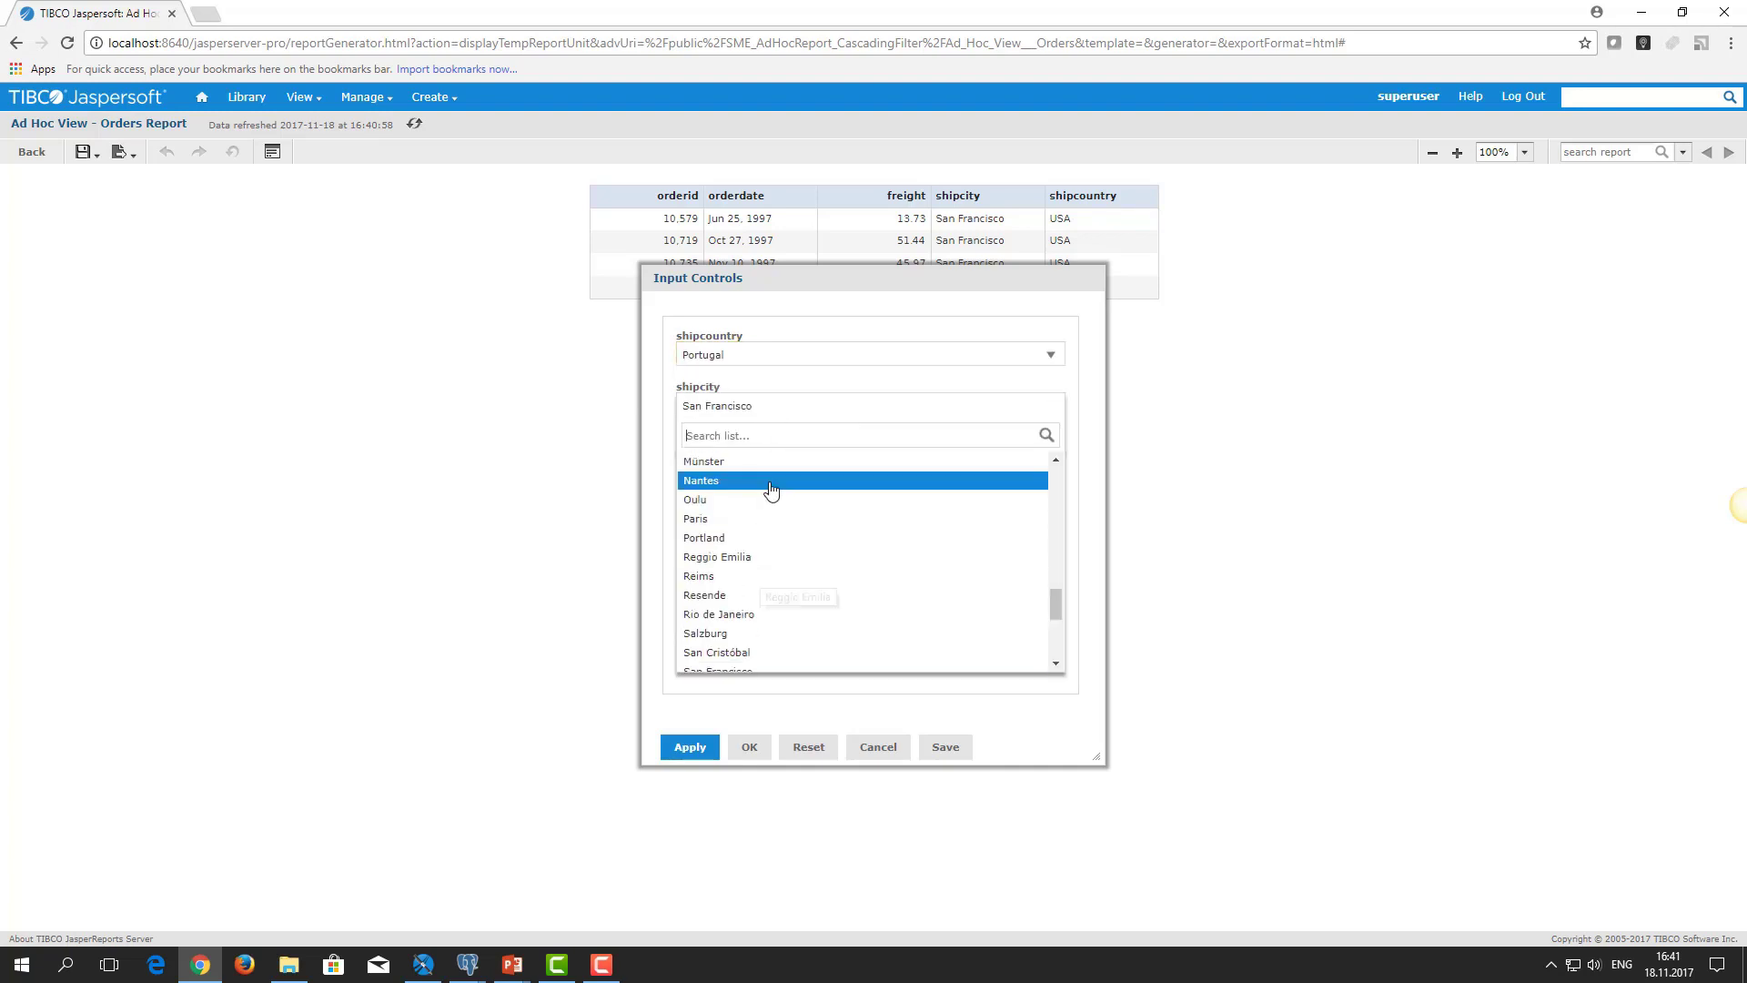
pyautogui.click(867, 736)
pyautogui.click(875, 748)
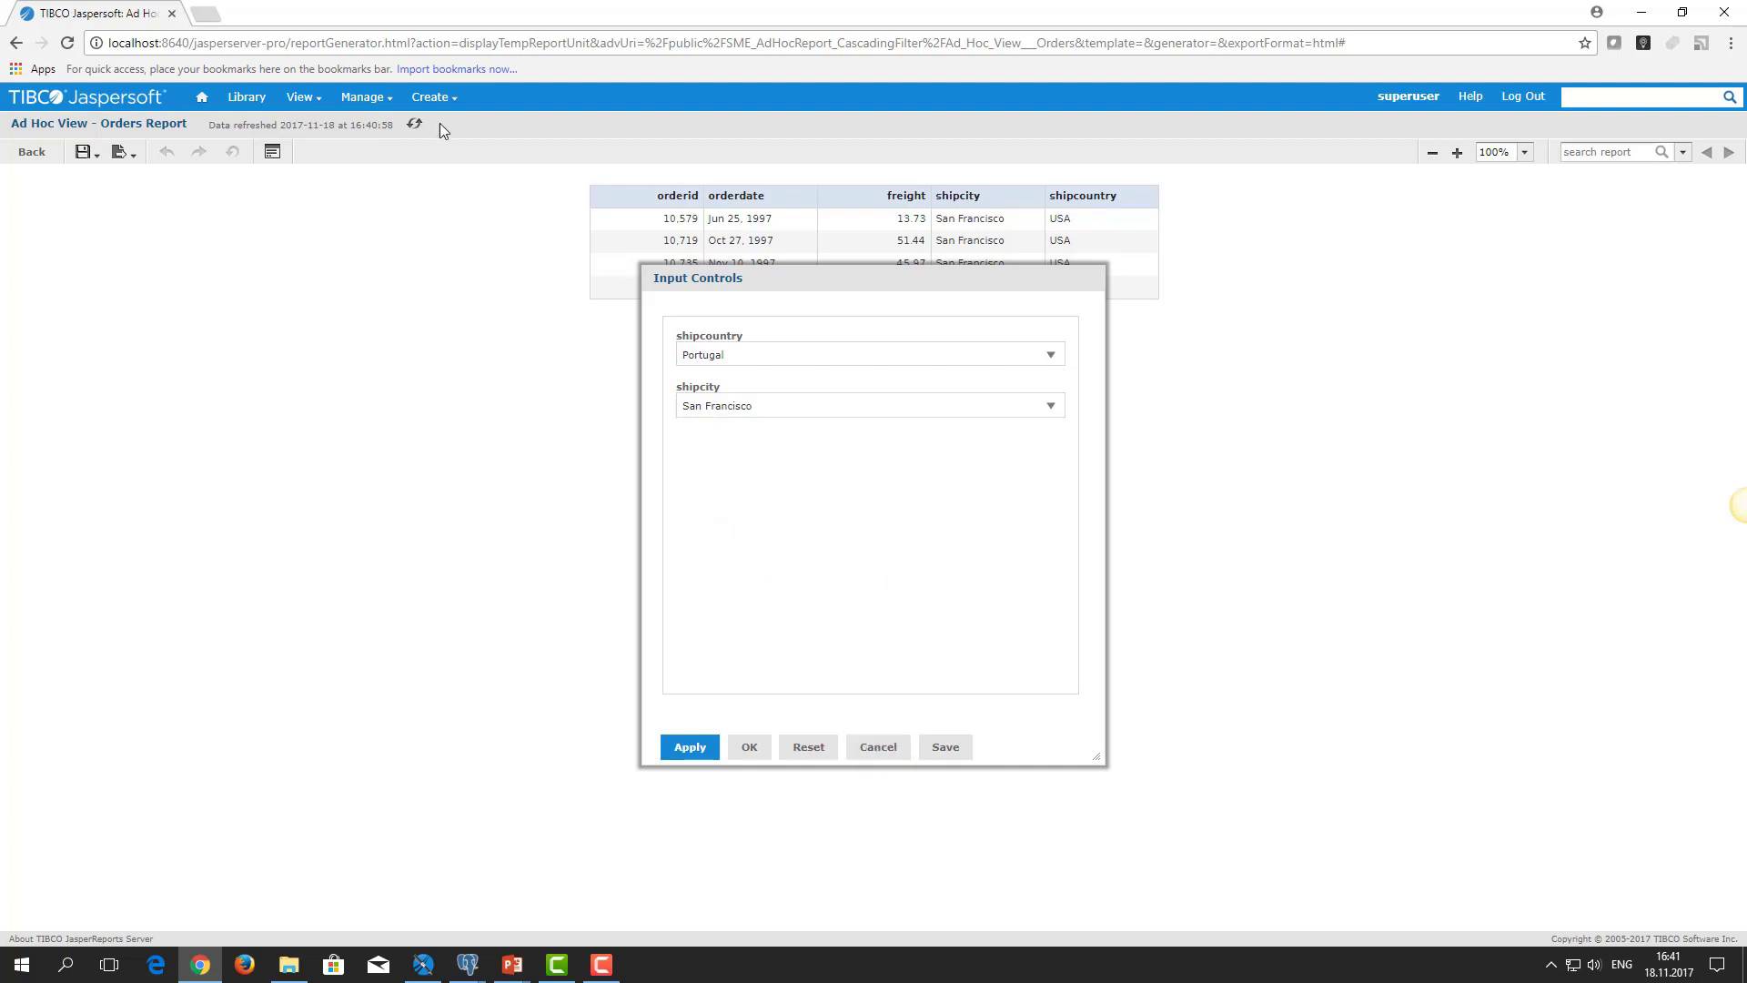
# Step: Go to the repository listing and bring Jaspersoft Studio to the front
pyautogui.moveTo(295, 106)
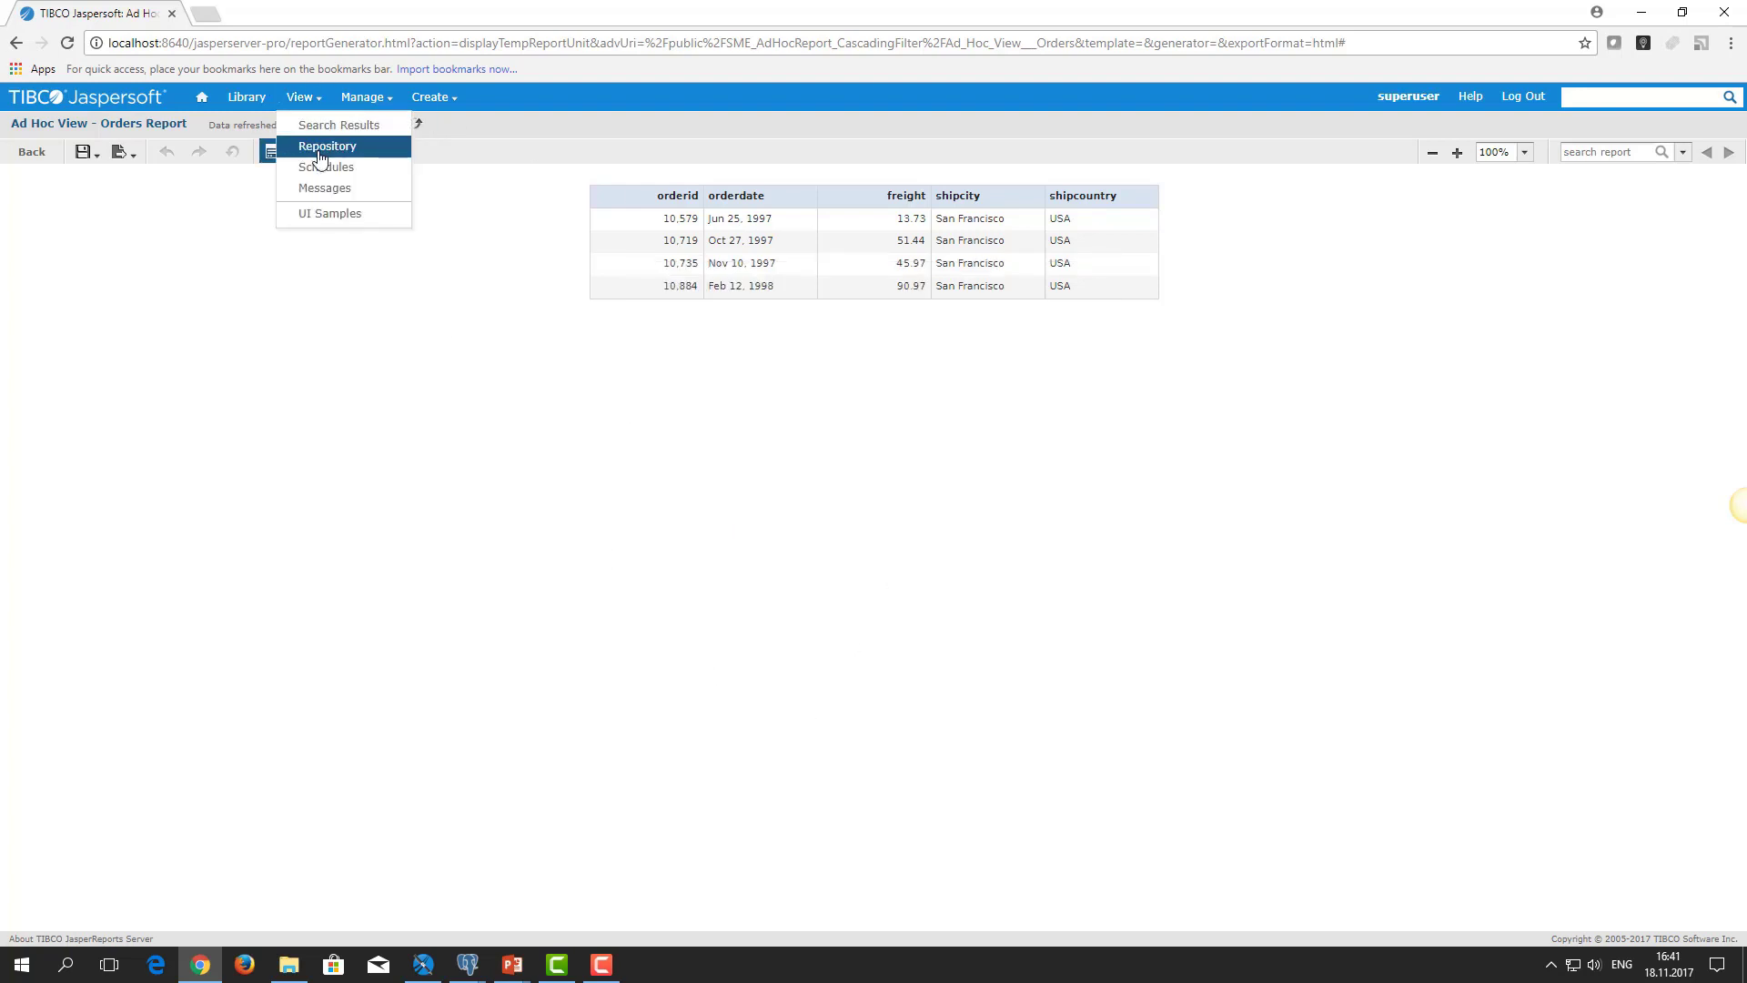
pyautogui.click(319, 147)
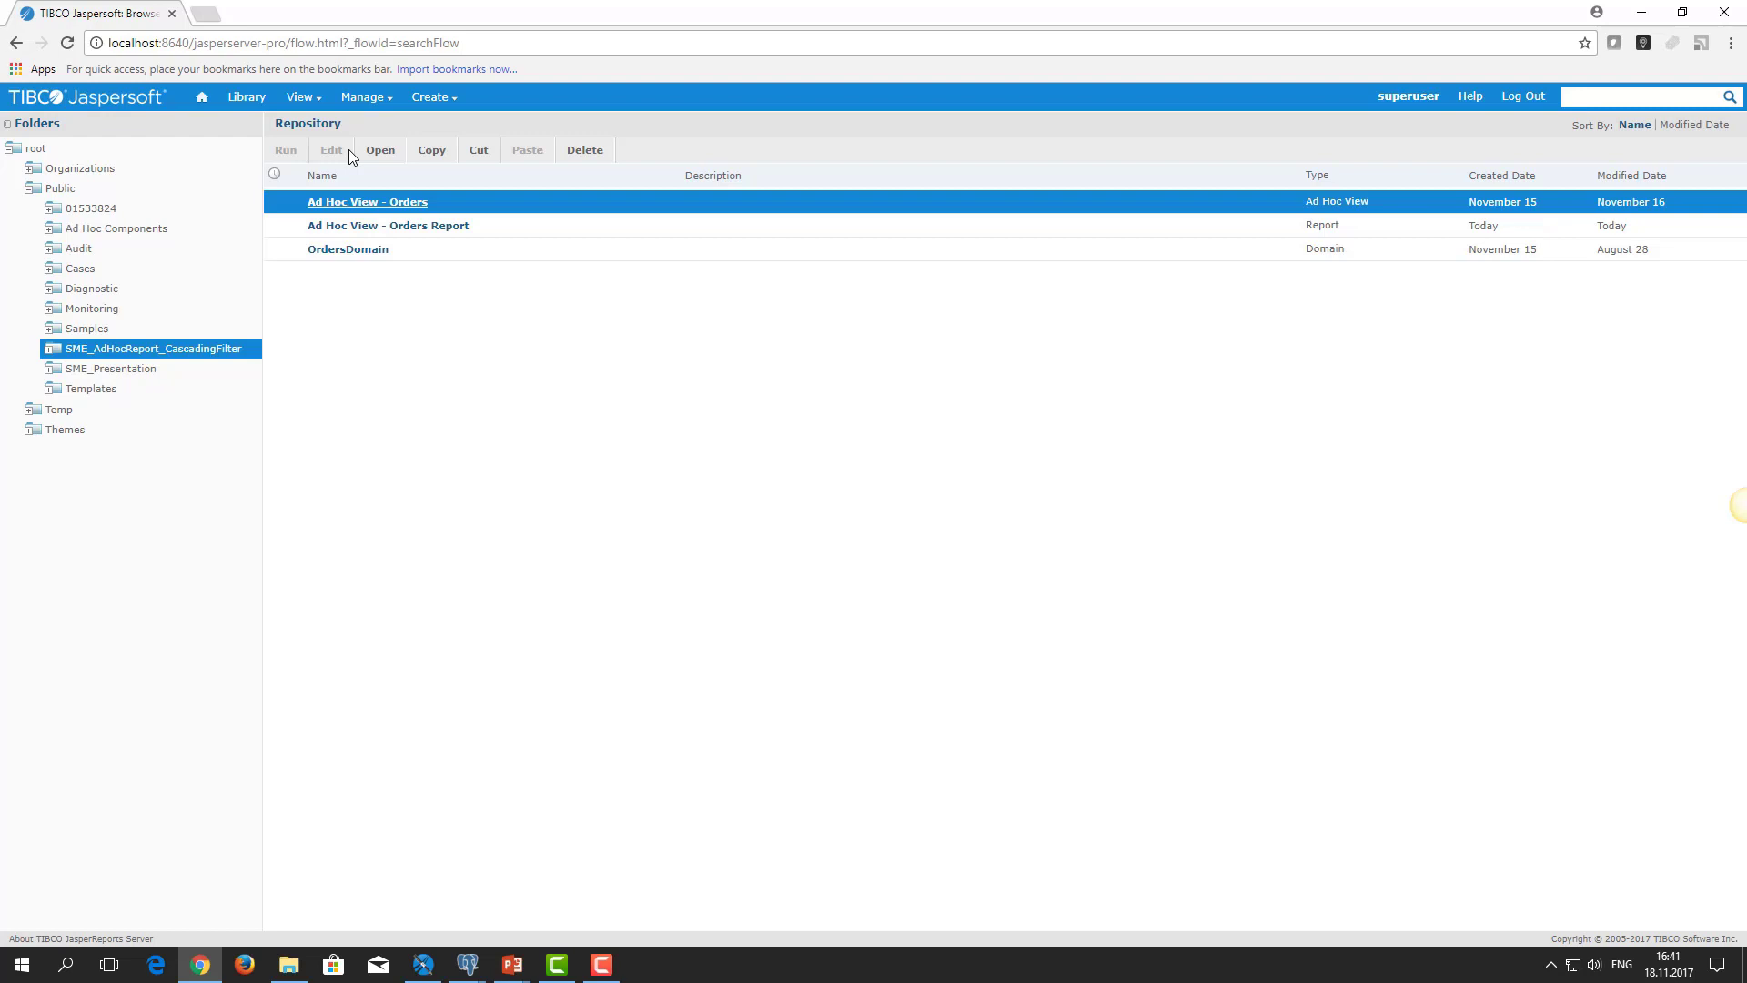
pyautogui.click(422, 964)
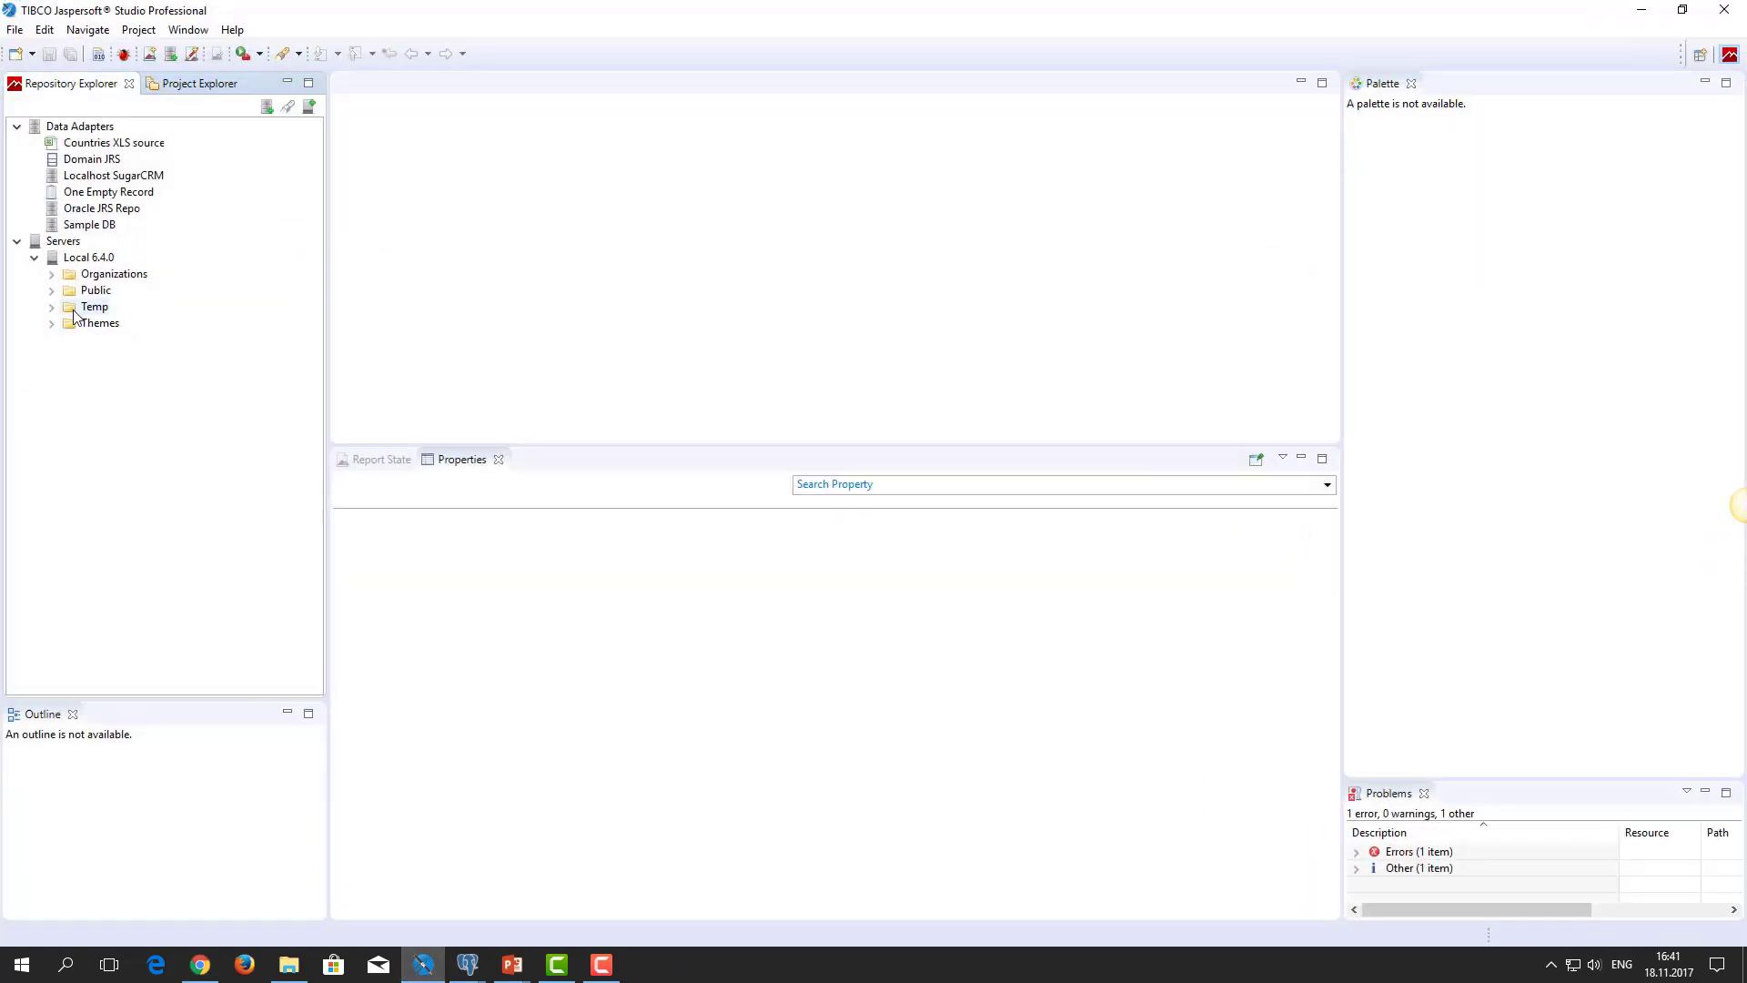
# Step: Expand Public > SME_AdHocReport_CascadingFilter and both Orders view nodes to reveal shipcountry and shipcity controls
pyautogui.click(51, 292)
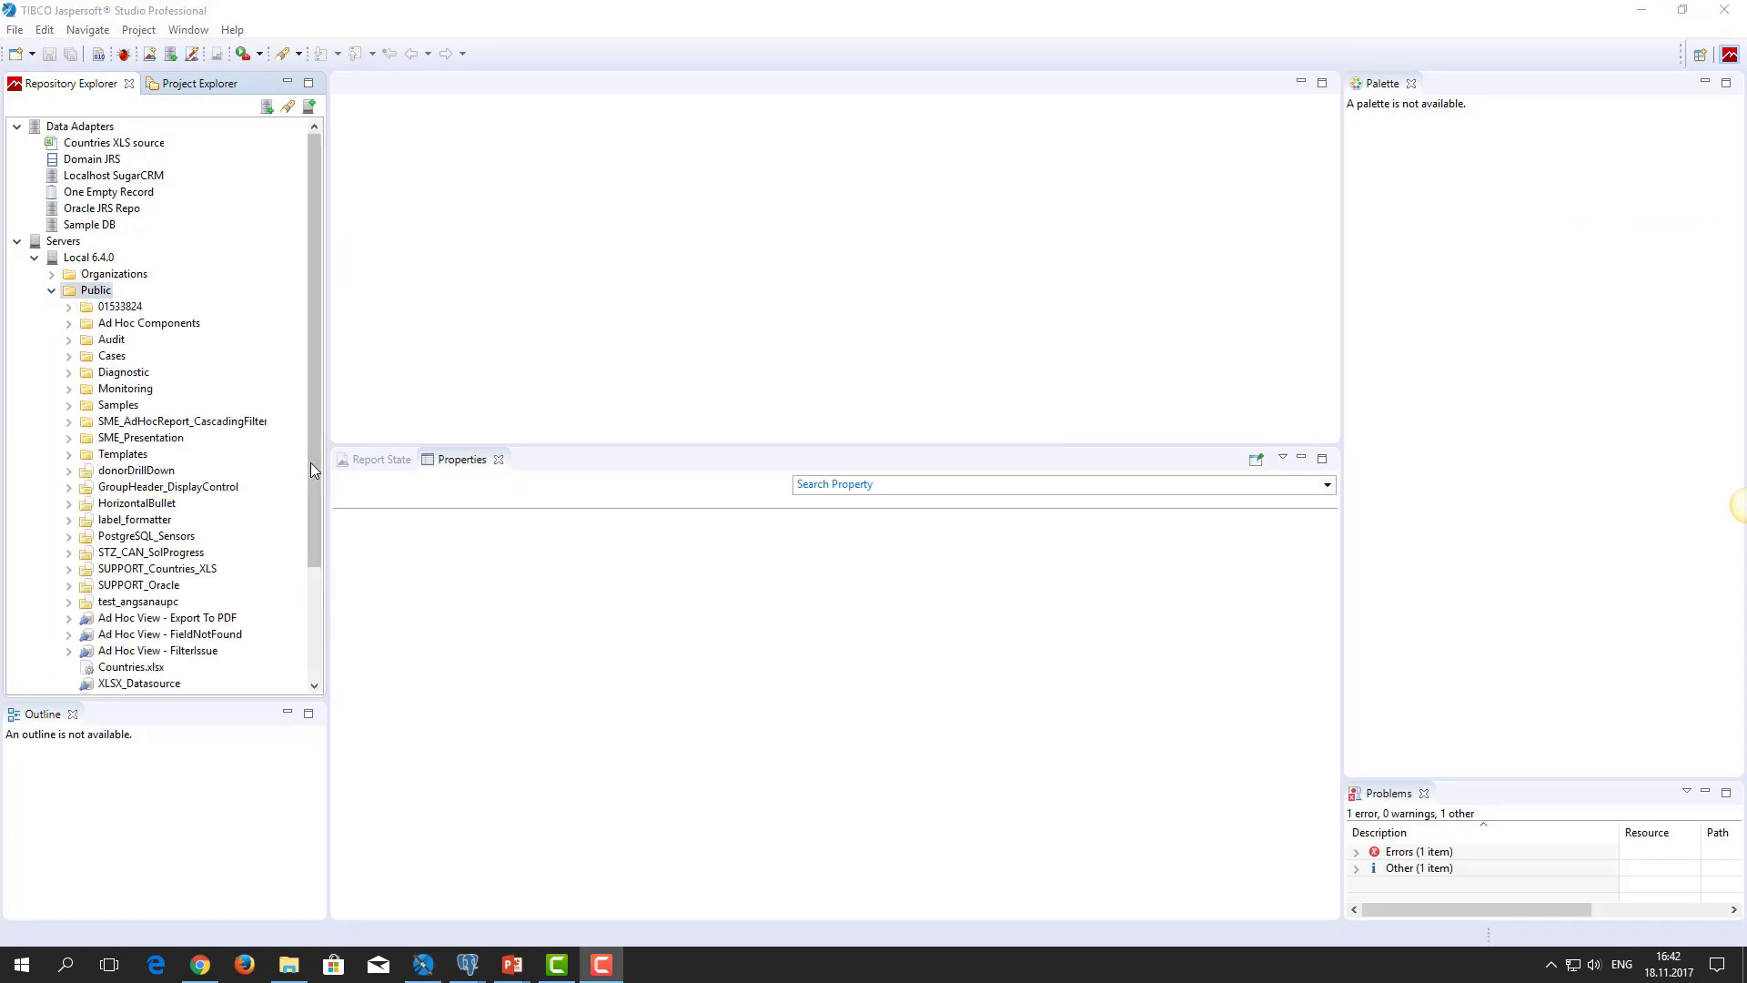
pyautogui.click(189, 424)
pyautogui.click(68, 422)
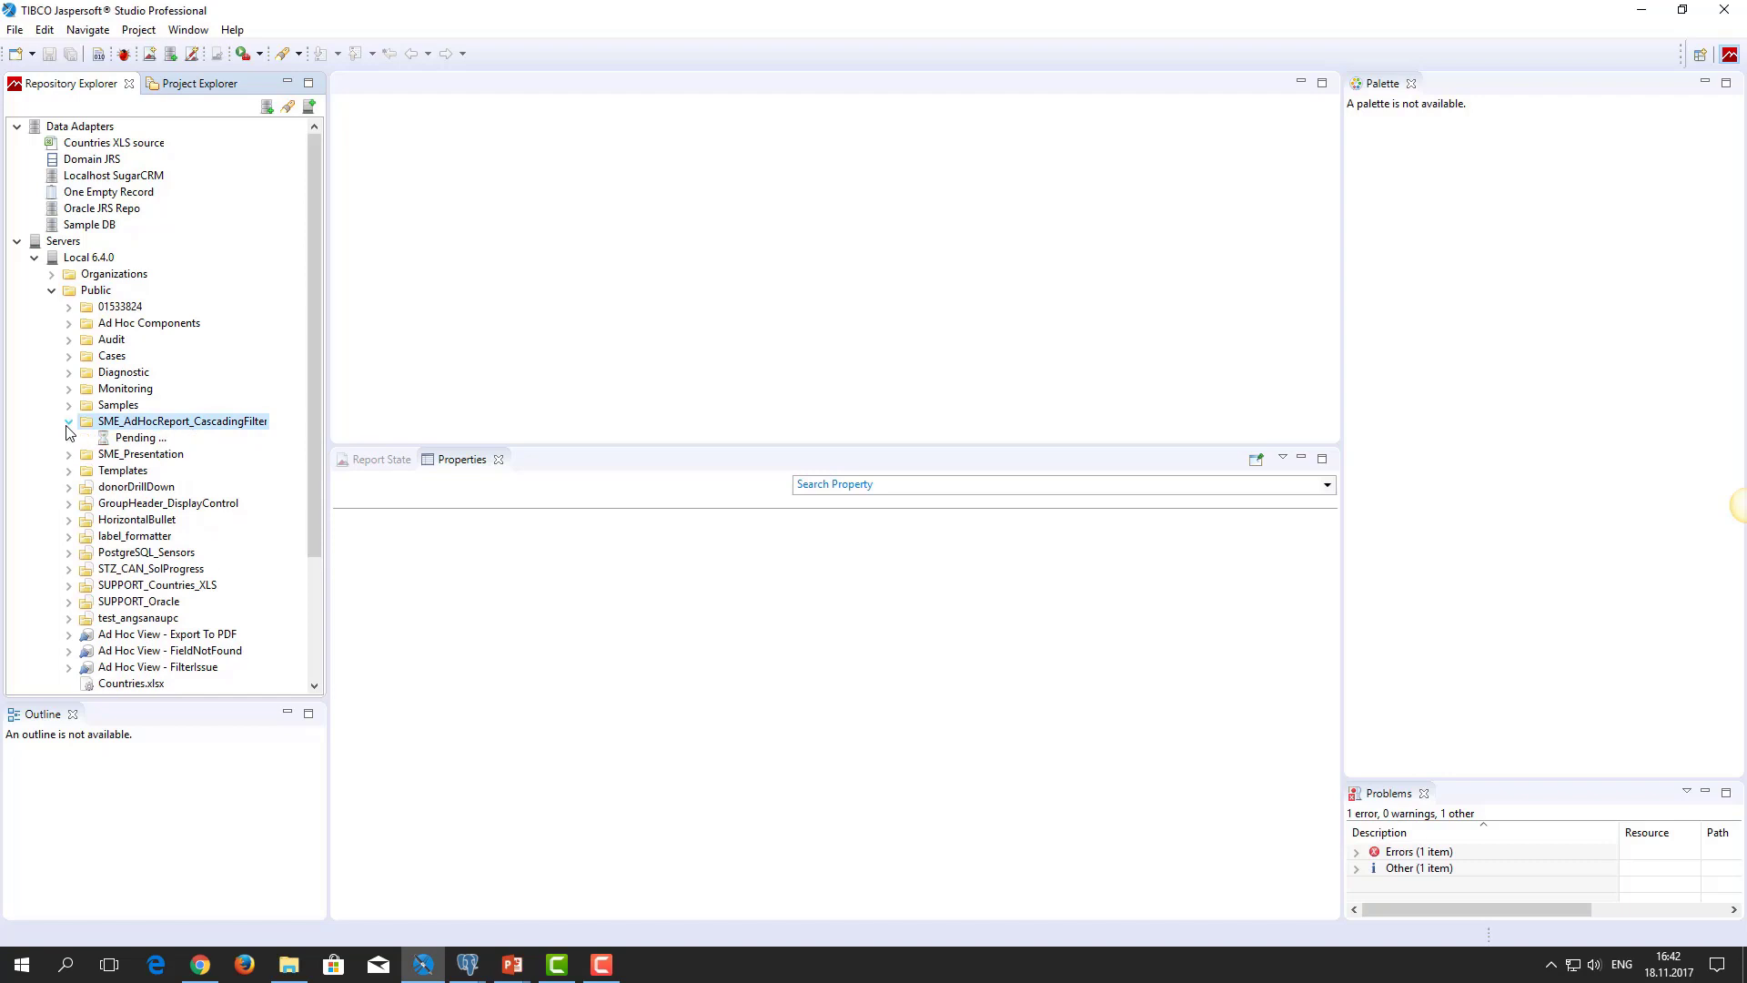
pyautogui.click(86, 438)
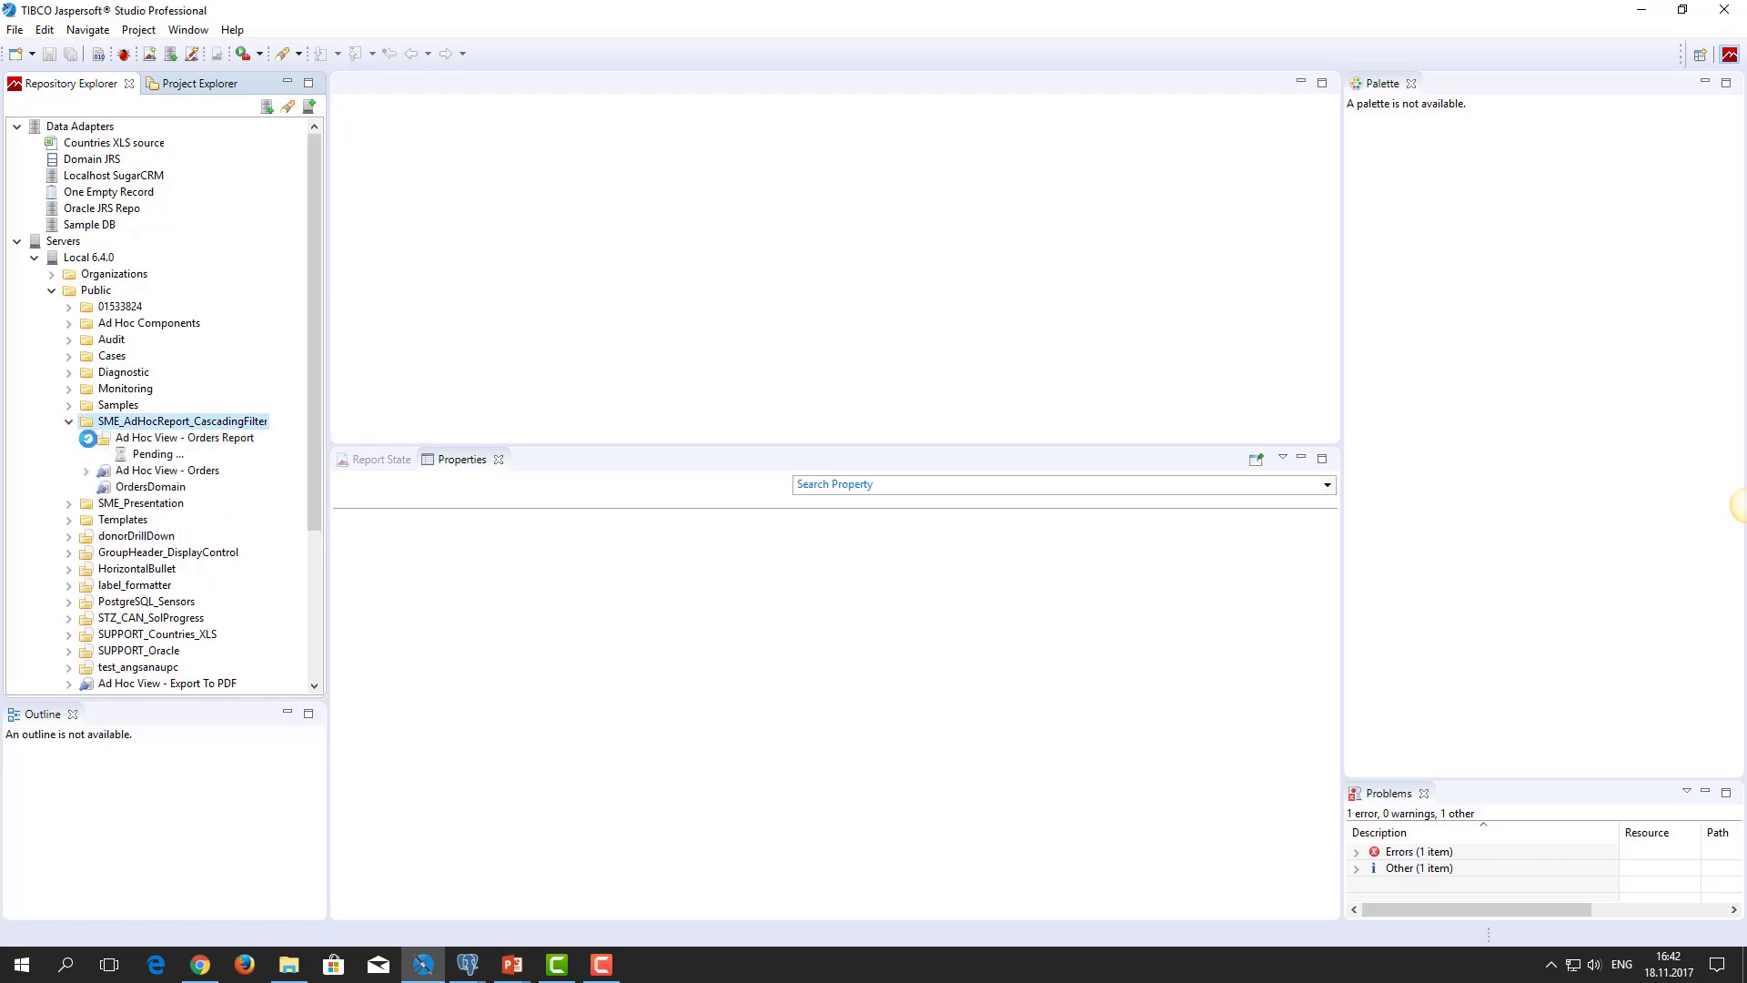
pyautogui.click(168, 442)
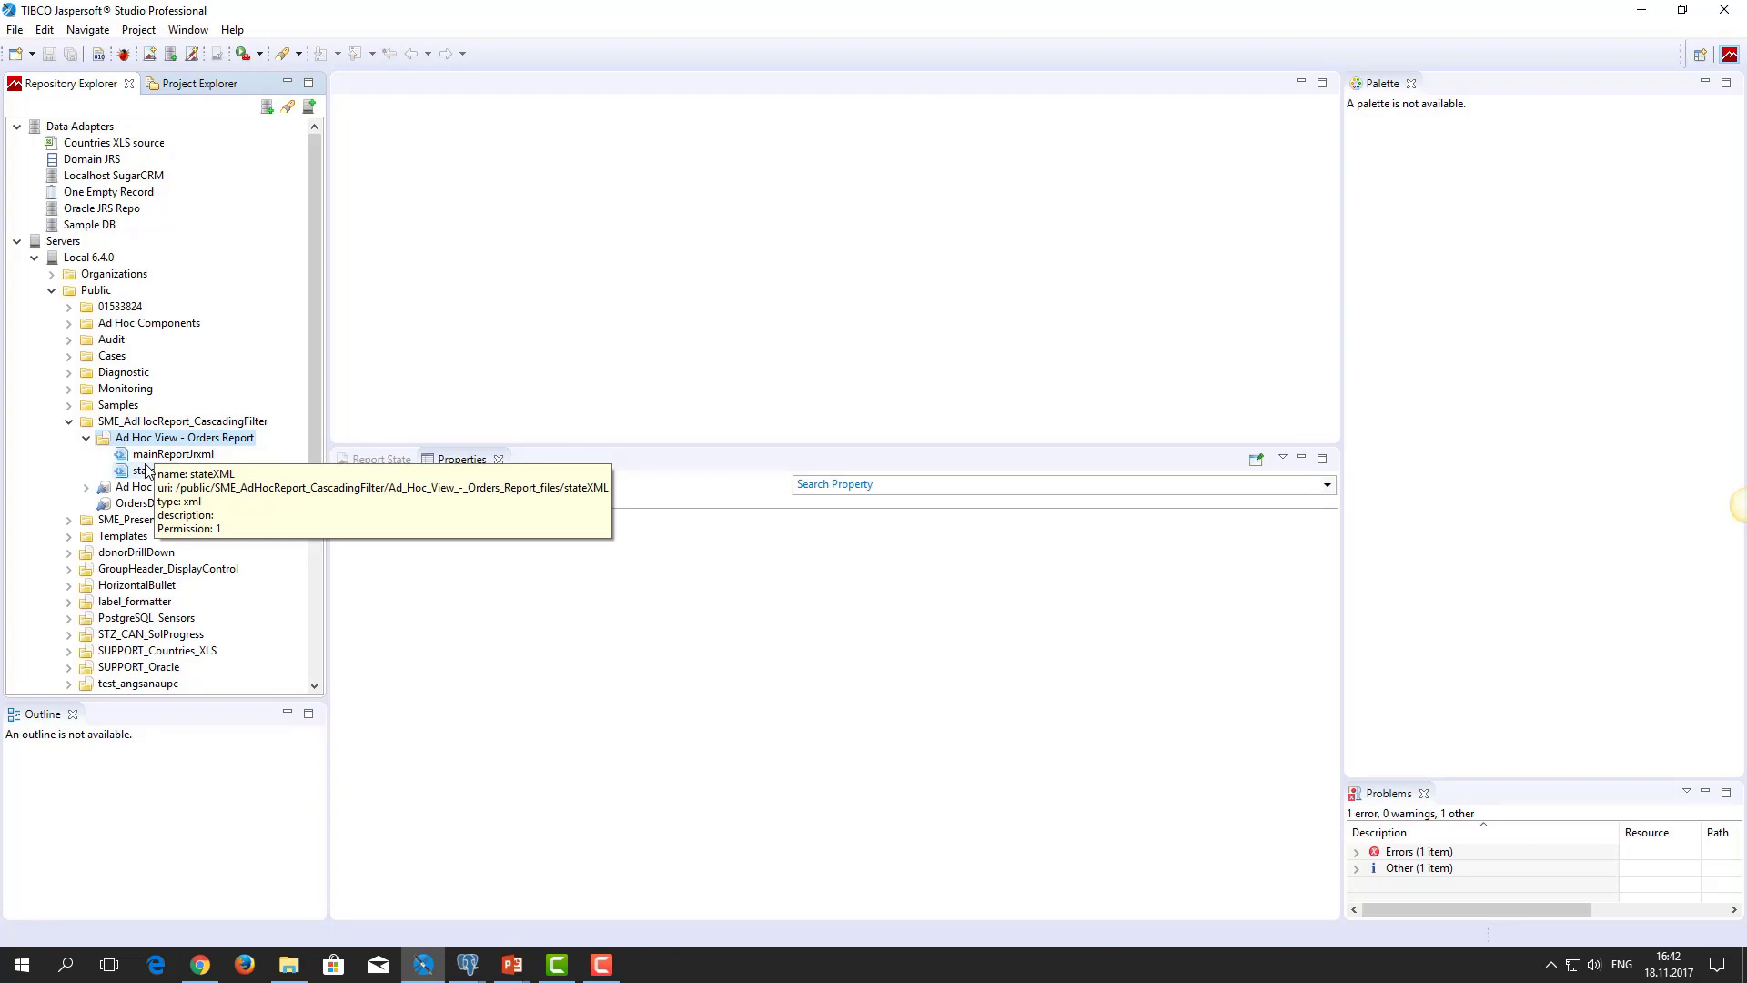
pyautogui.click(86, 487)
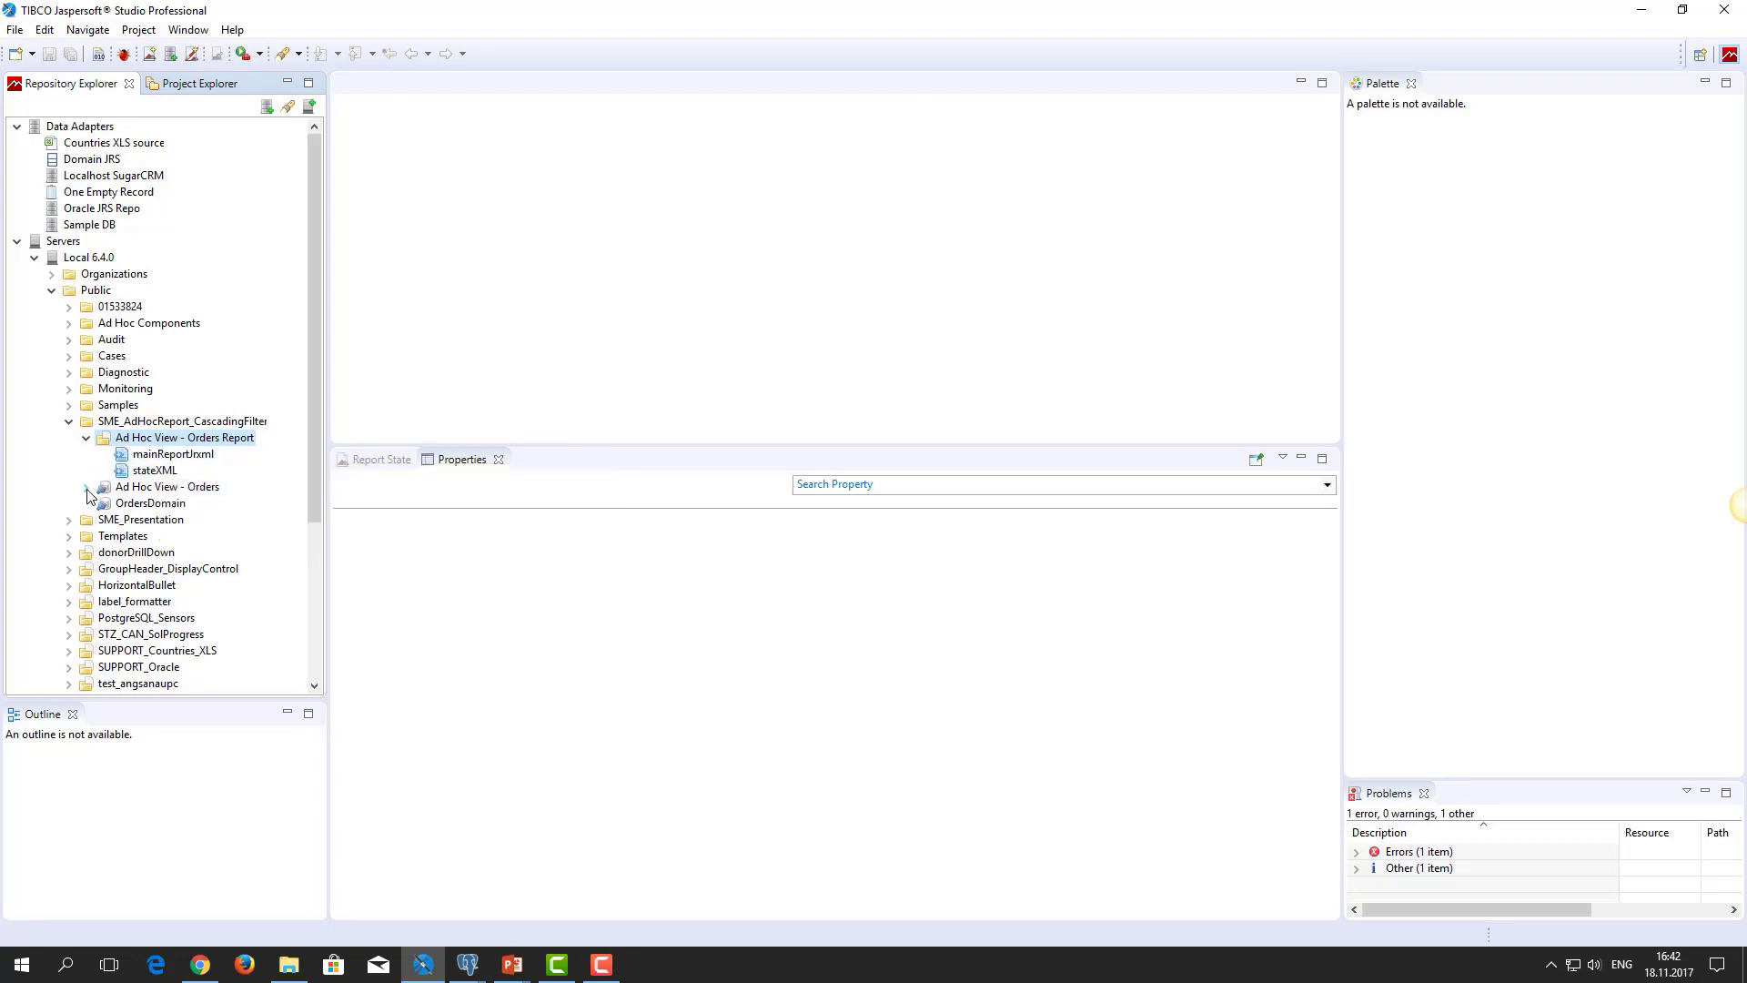
pyautogui.click(147, 506)
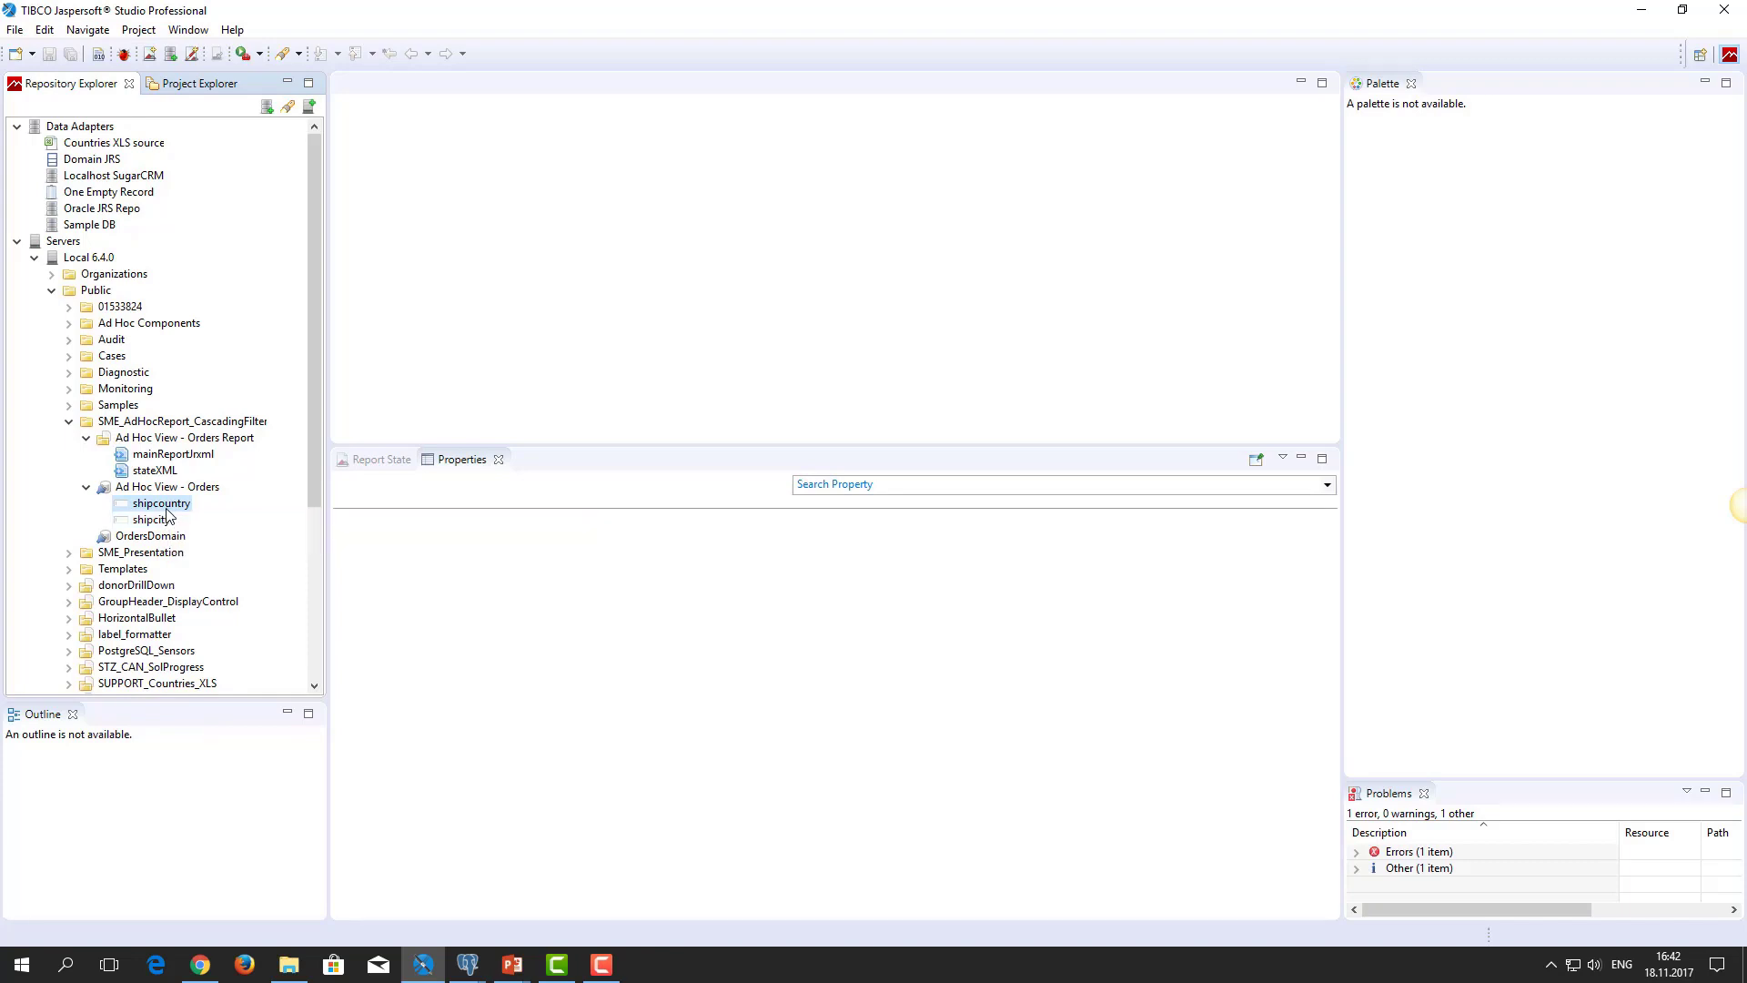
# Step: Check the shipcountry input control's name and shipcountry_1 ID, then close it without saving
pyautogui.doubleClick(167, 509)
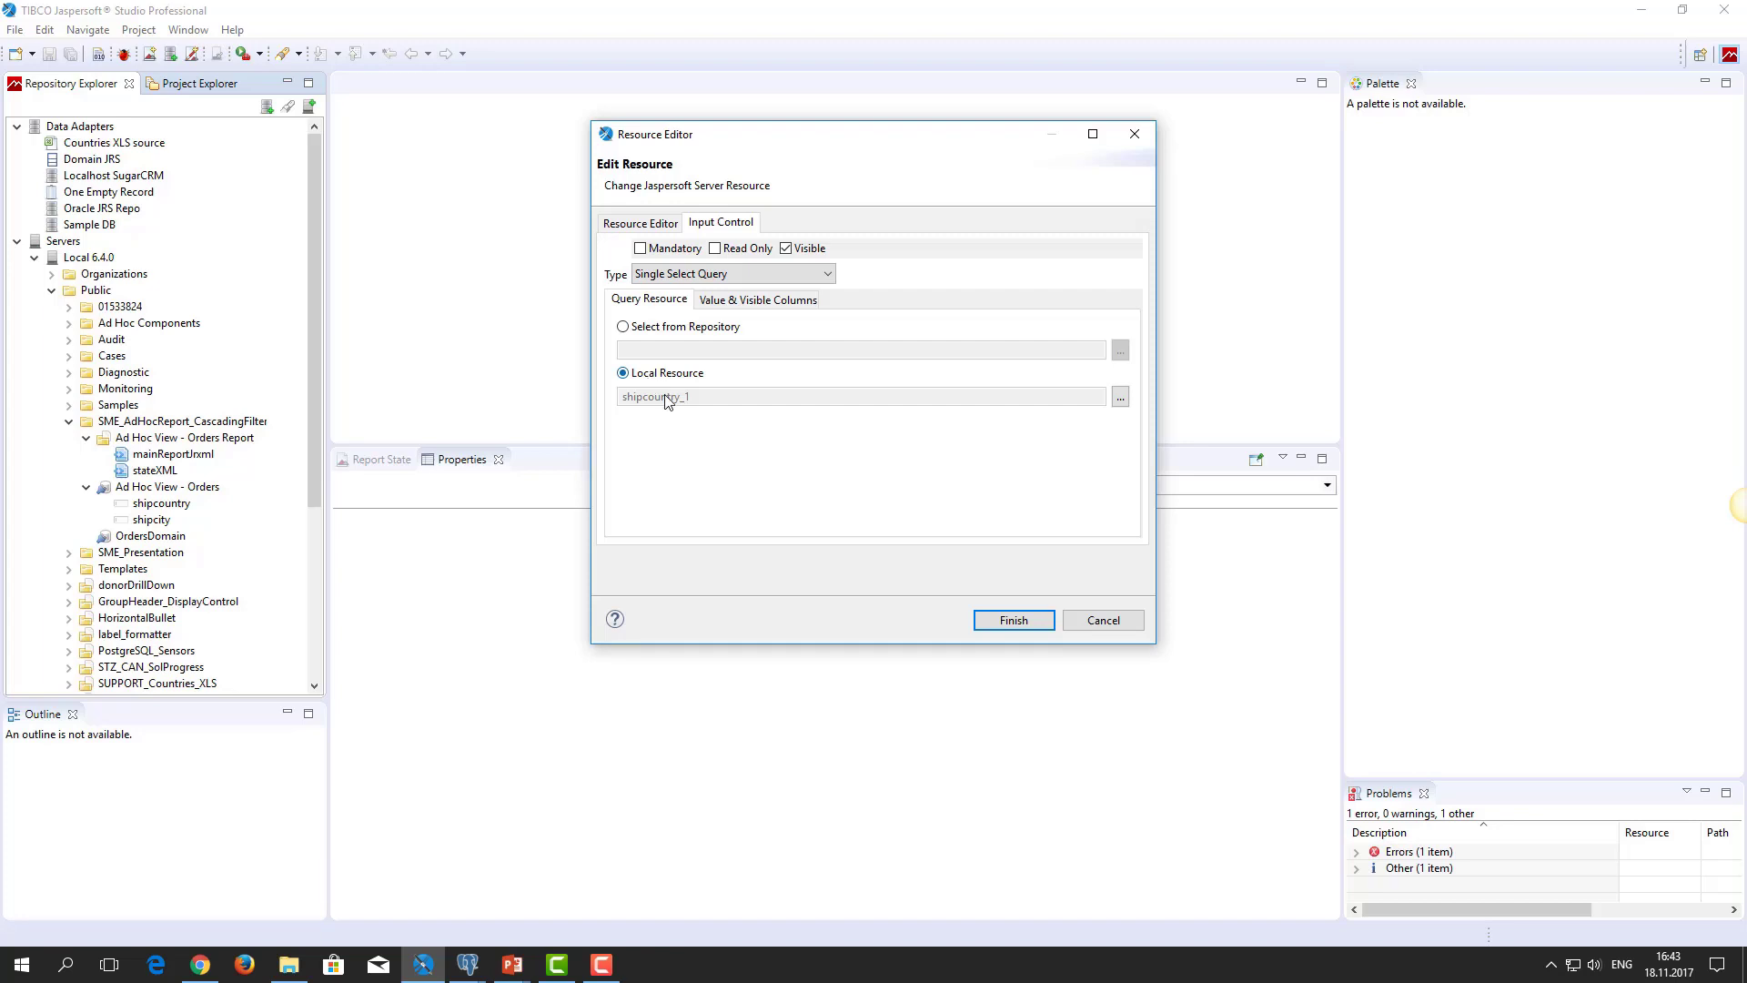
pyautogui.click(661, 224)
pyautogui.moveTo(763, 365); pyautogui.dragTo(628, 347)
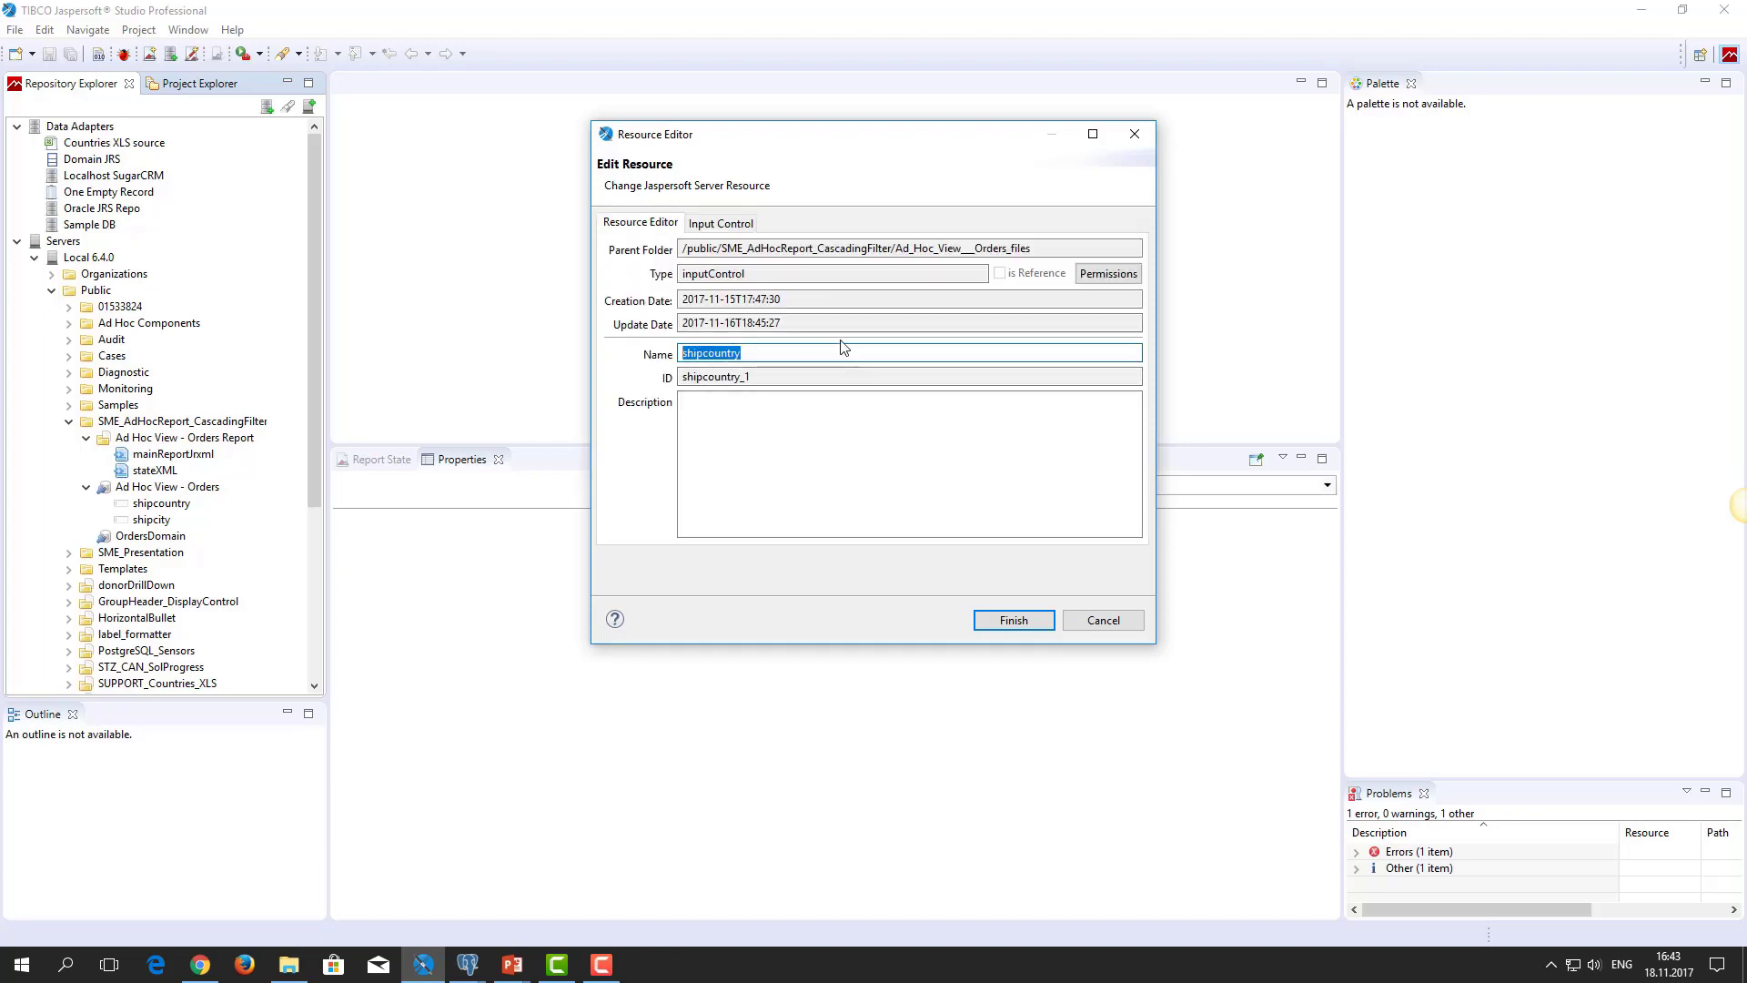
pyautogui.moveTo(764, 378); pyautogui.dragTo(674, 379)
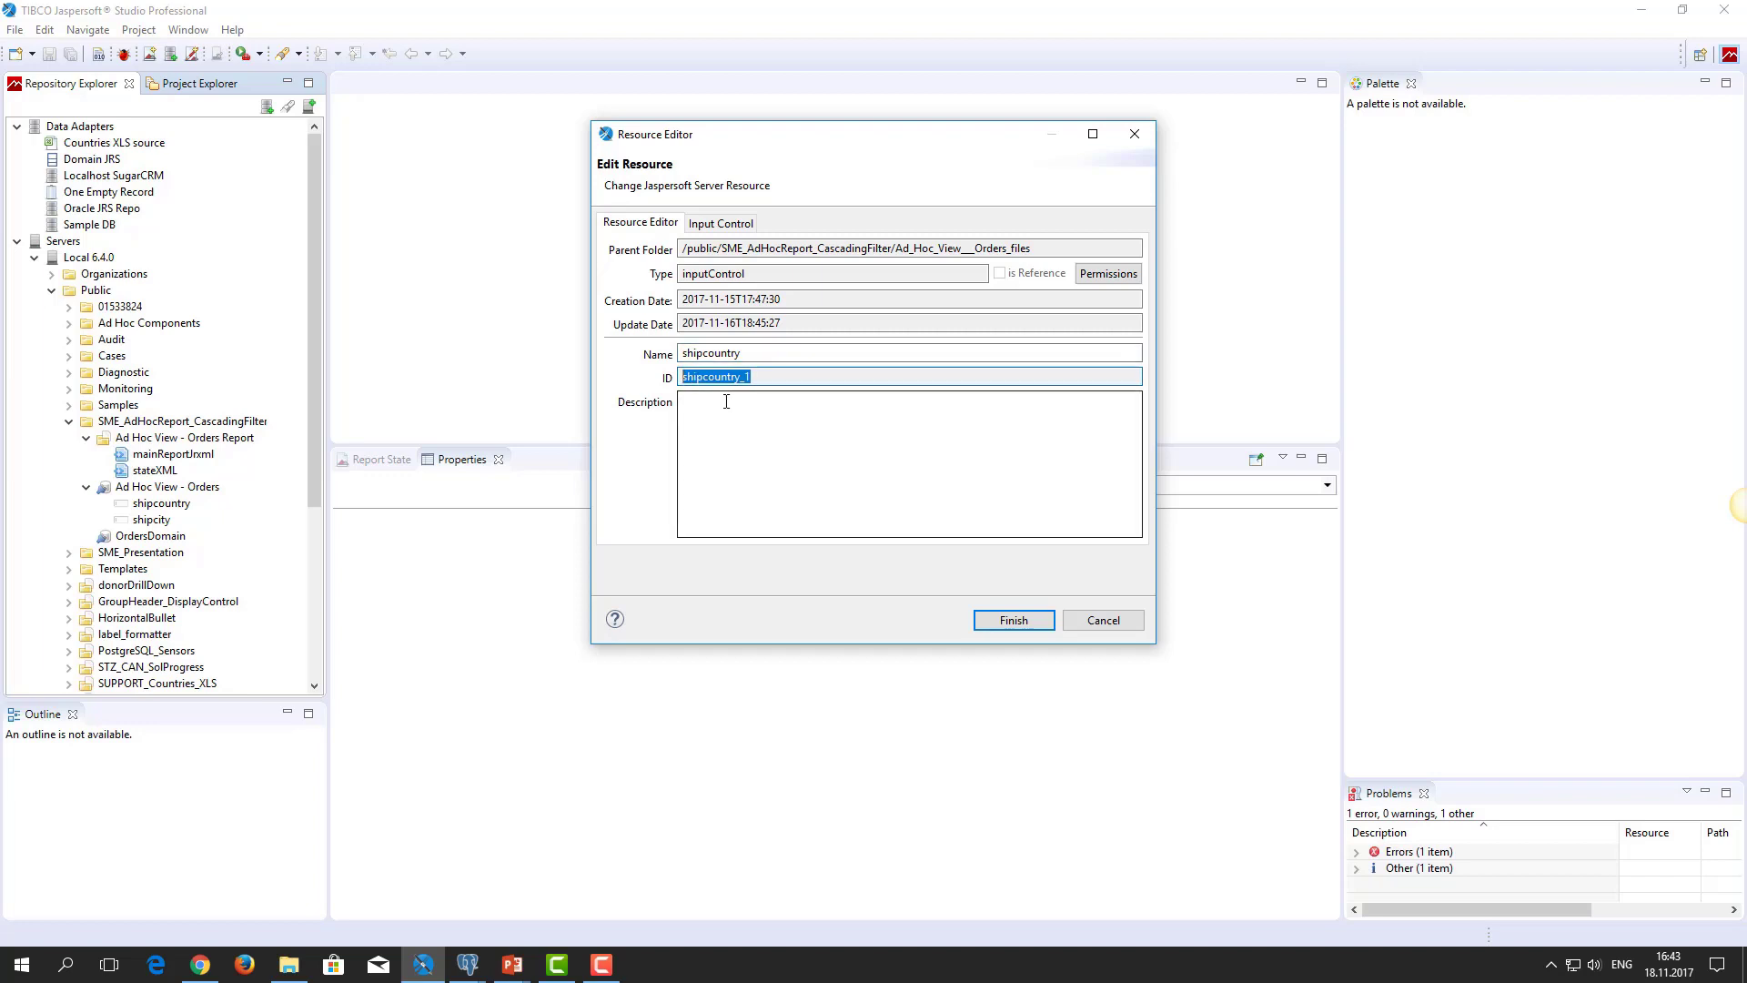
pyautogui.hotkey('shift', 'Tab')
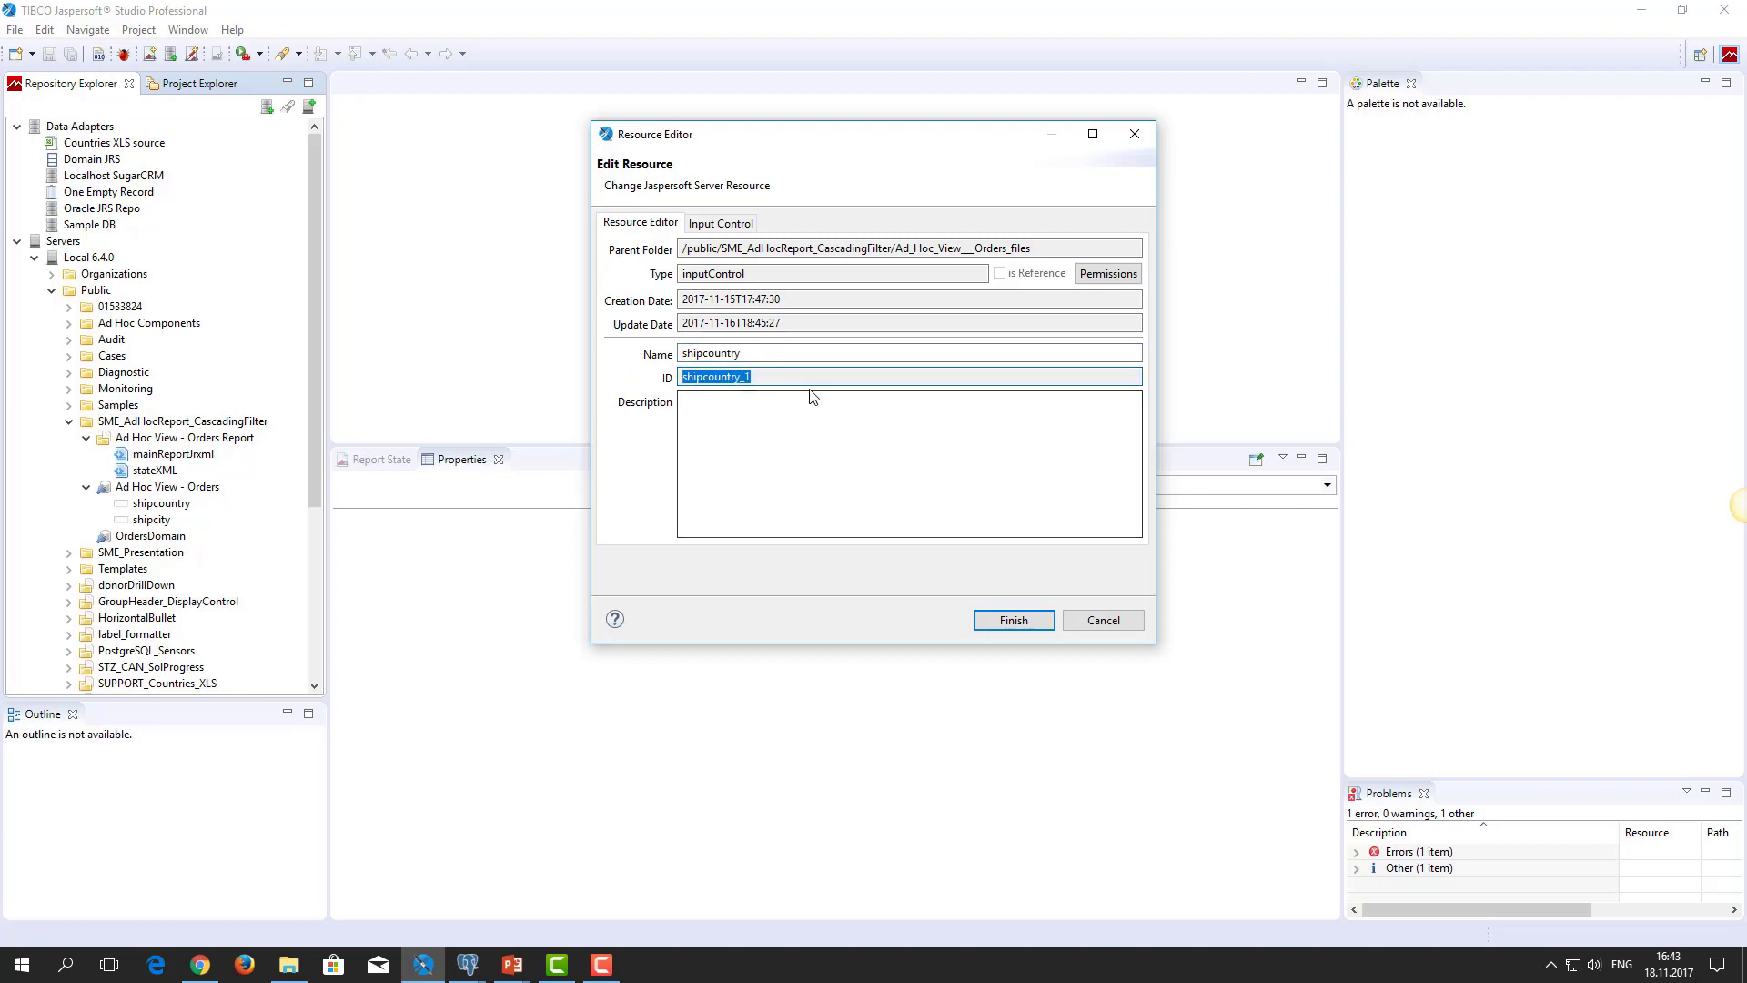
pyautogui.click(1093, 635)
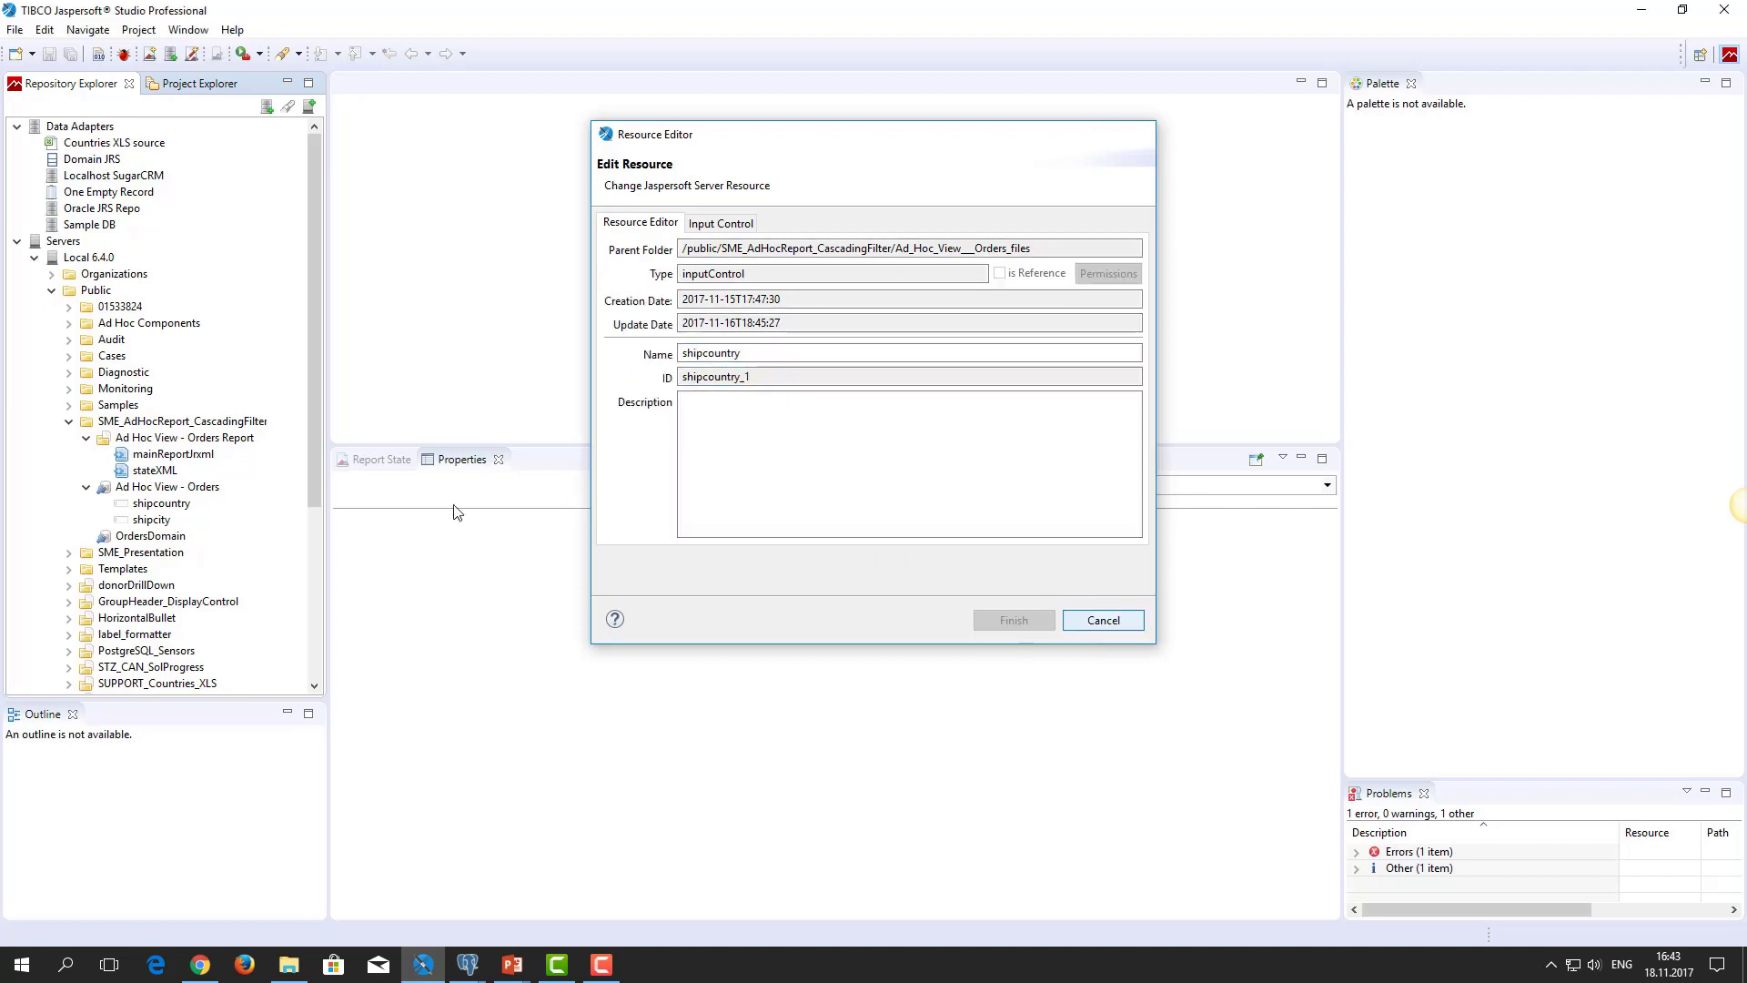
# Step: Check the shipcity control's name and shipcity_1 ID, then open its local query resource
pyautogui.click(151, 520)
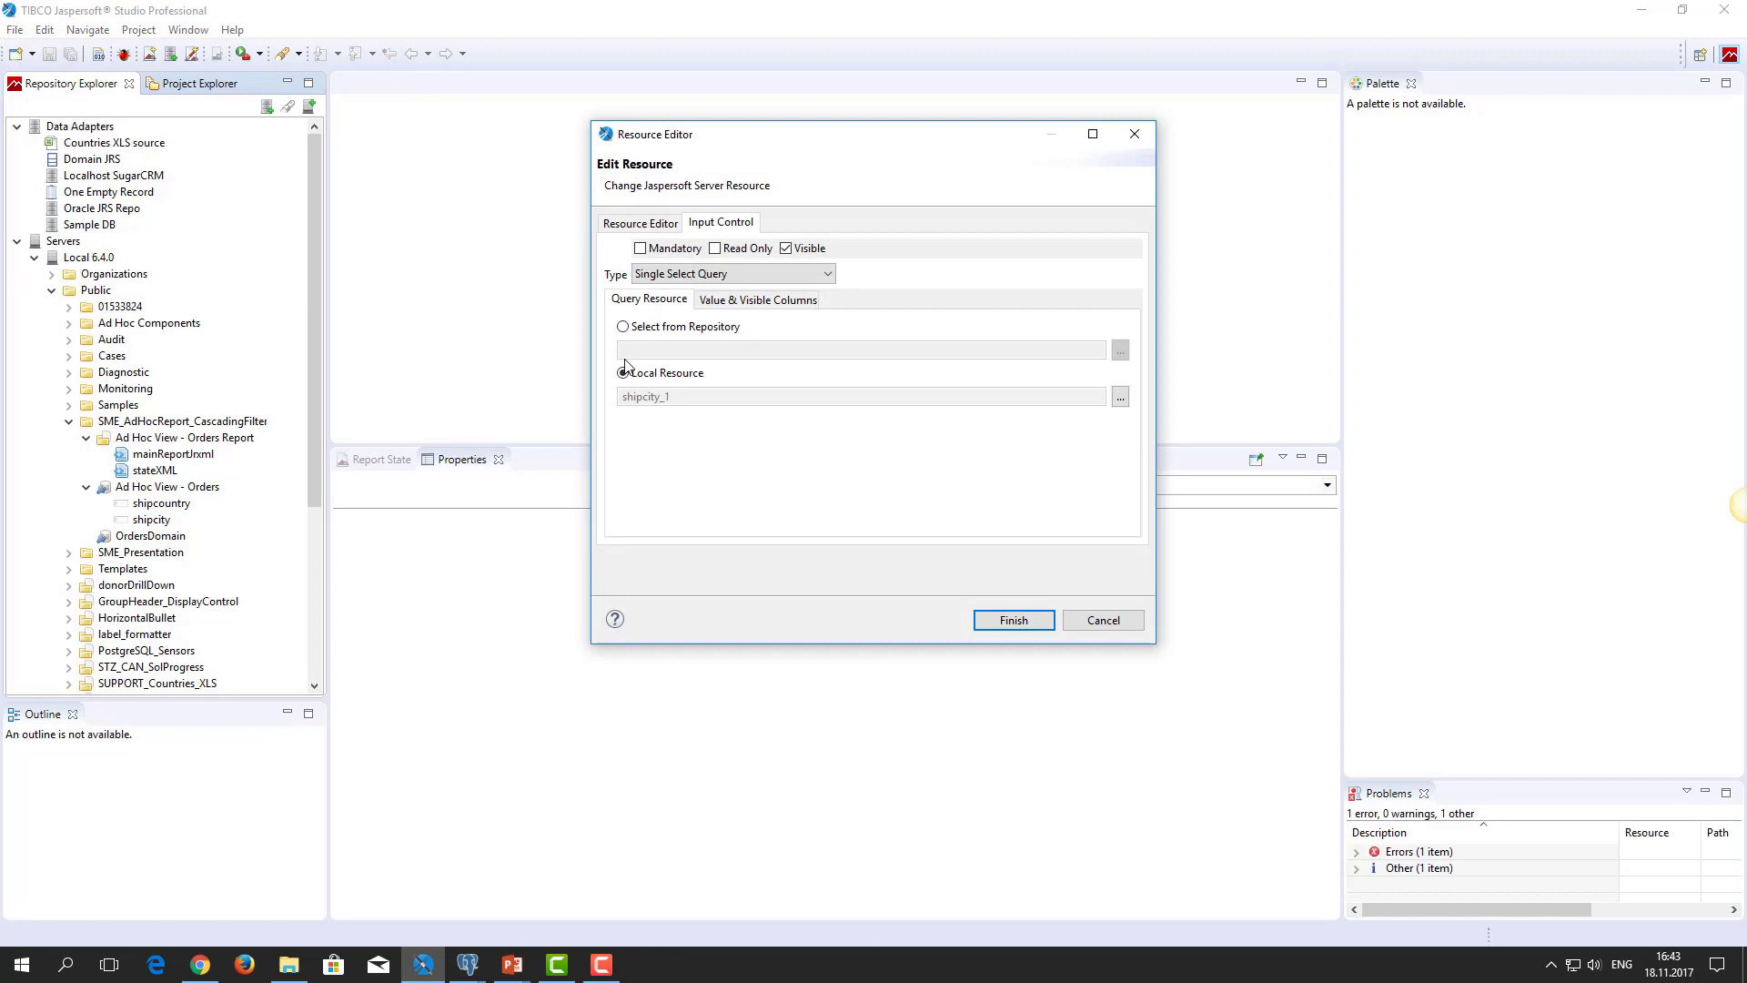
pyautogui.click(641, 223)
pyautogui.doubleClick(763, 353)
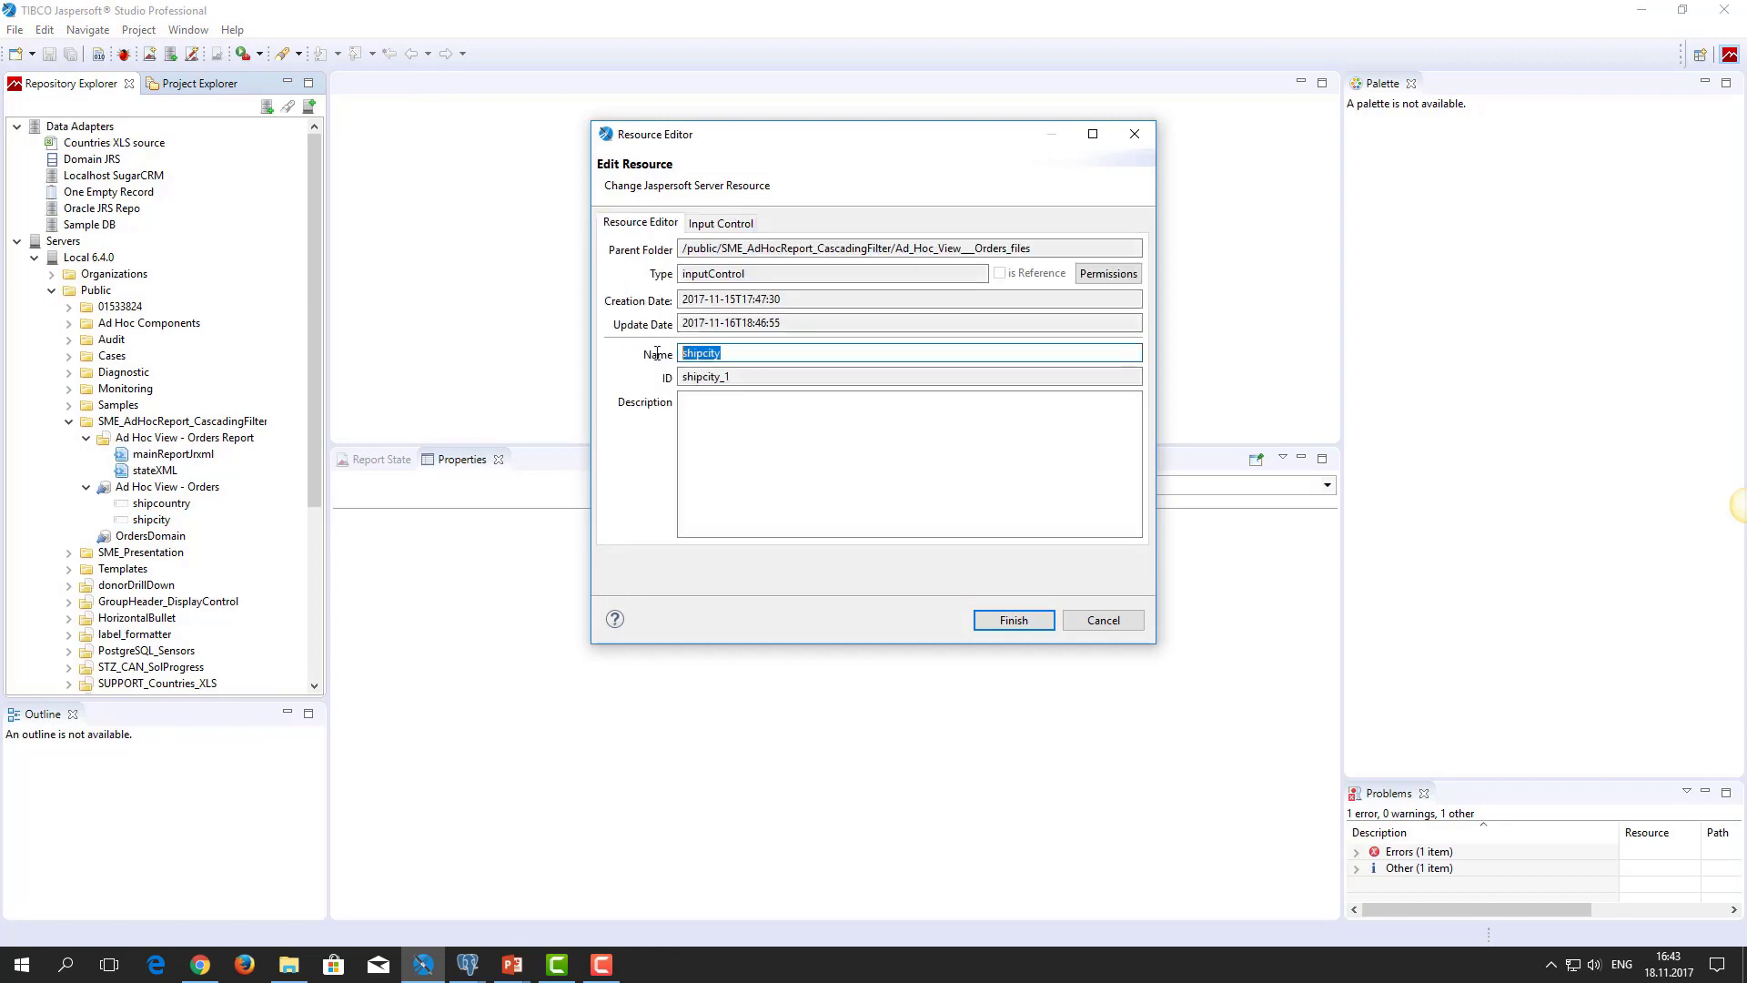
pyautogui.doubleClick(756, 376)
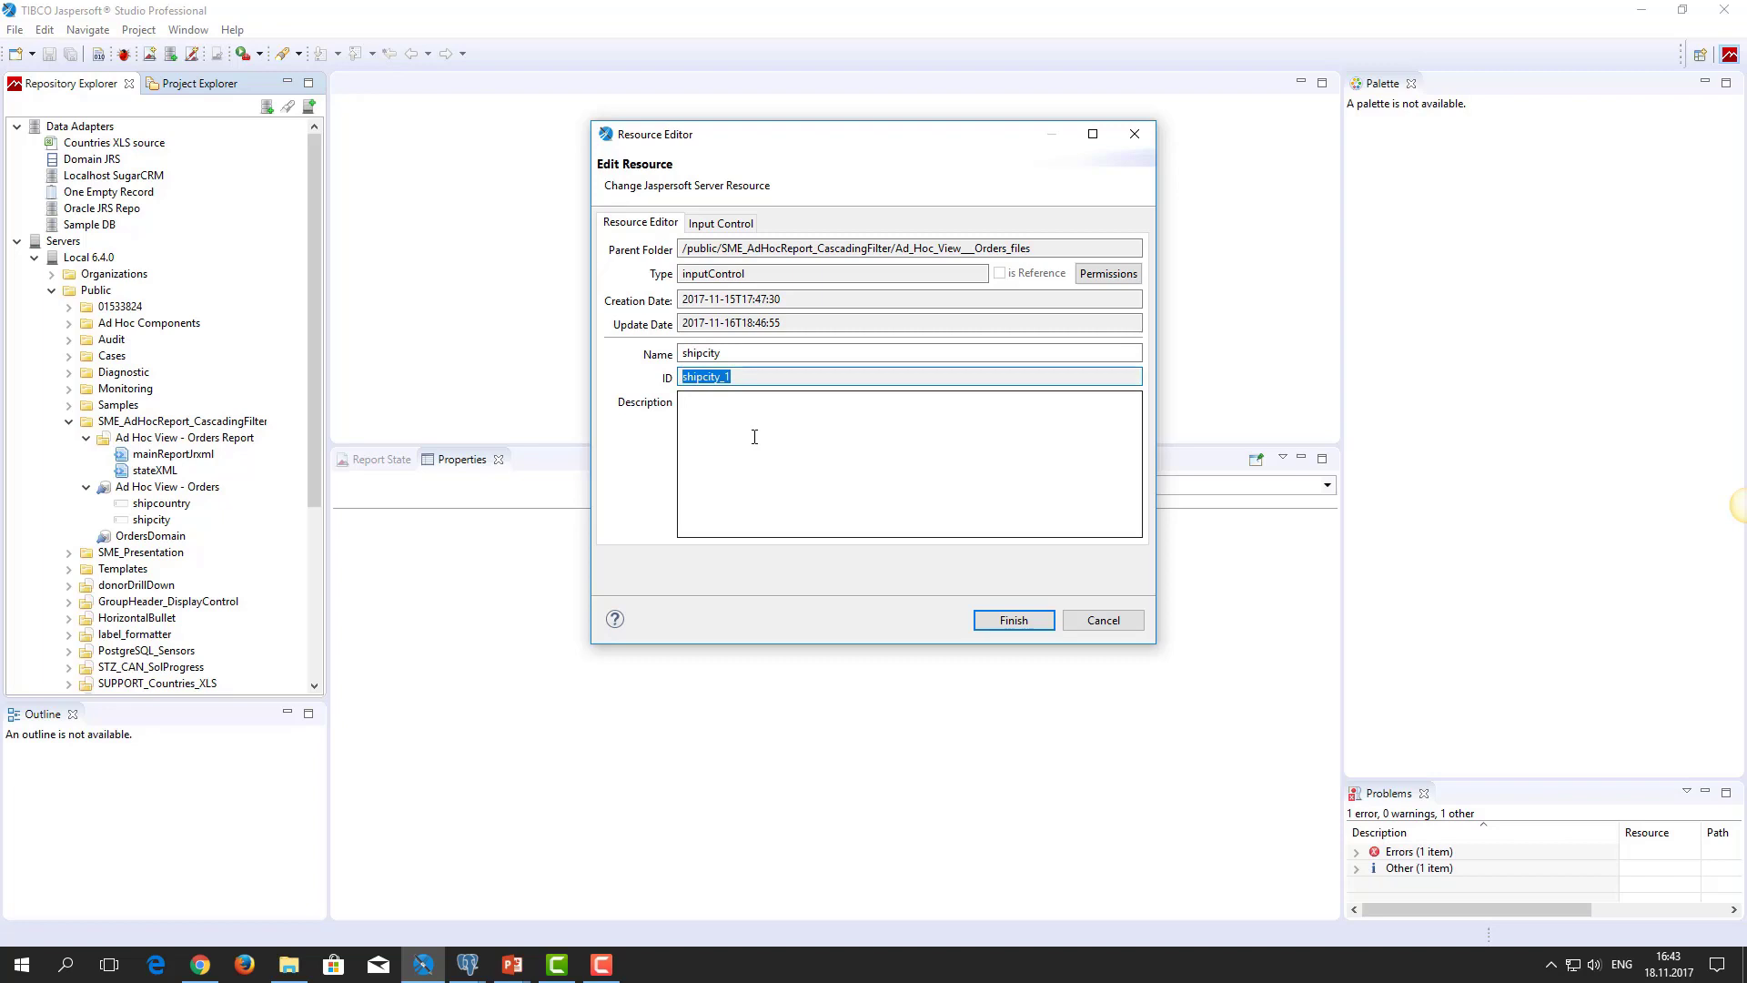
pyautogui.click(721, 223)
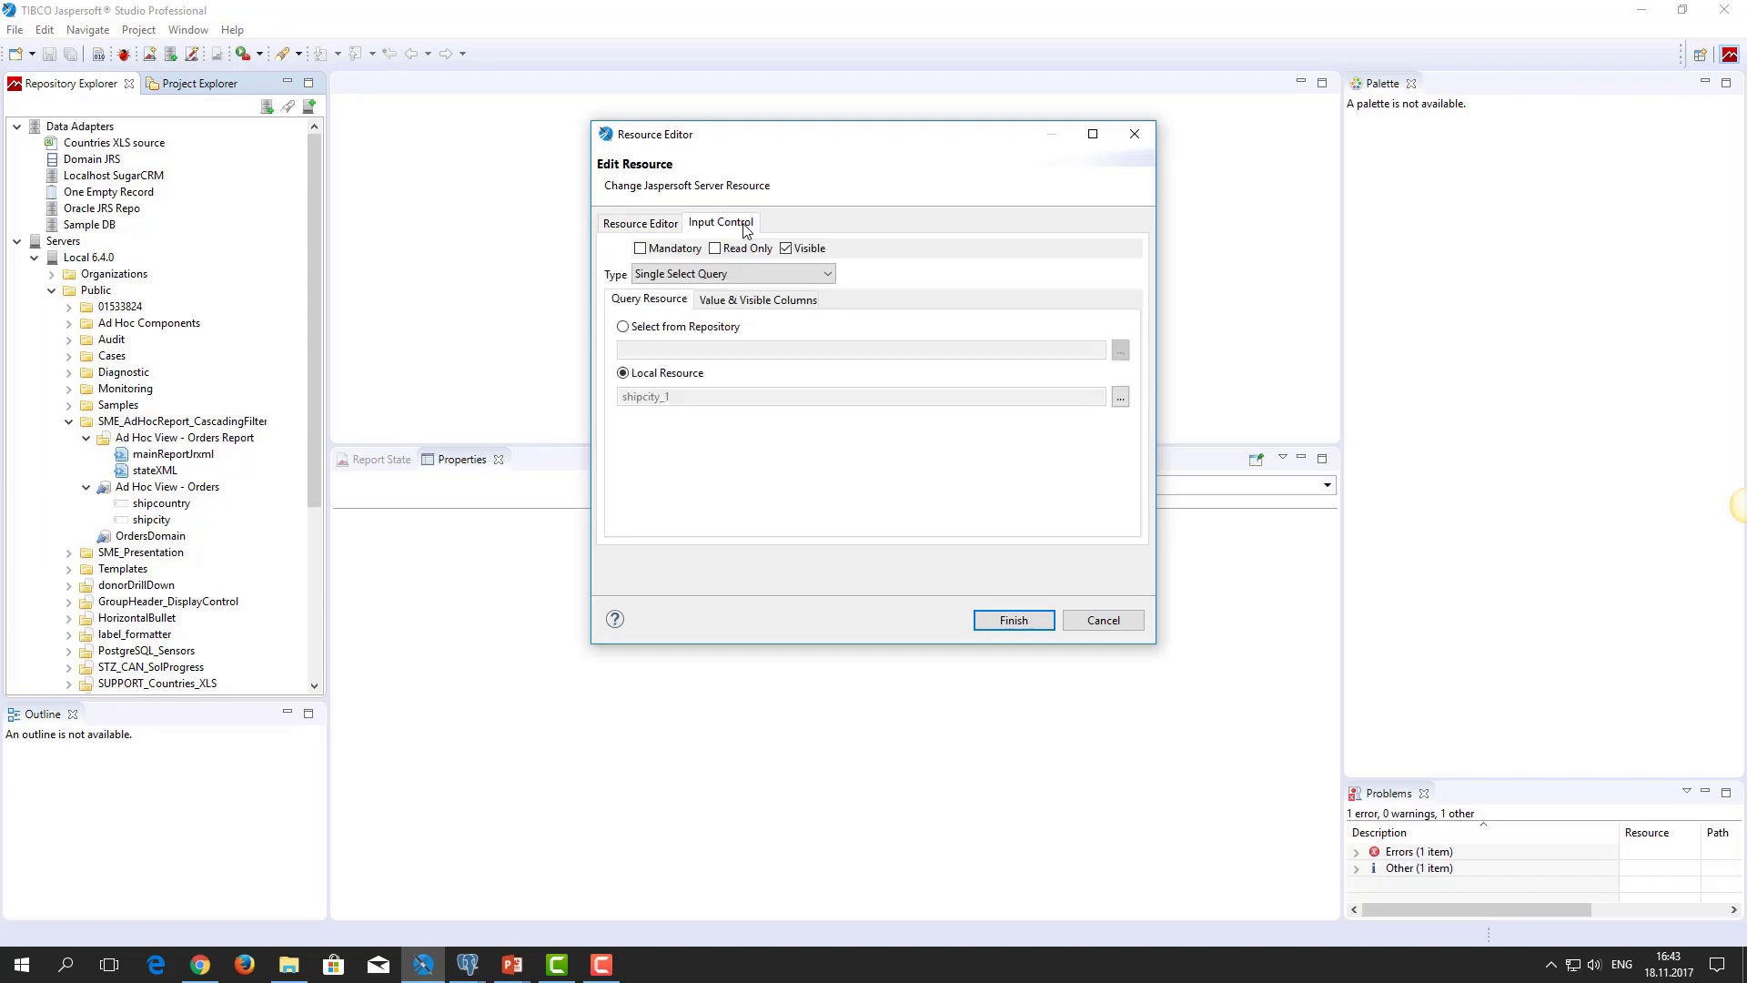
pyautogui.click(1120, 397)
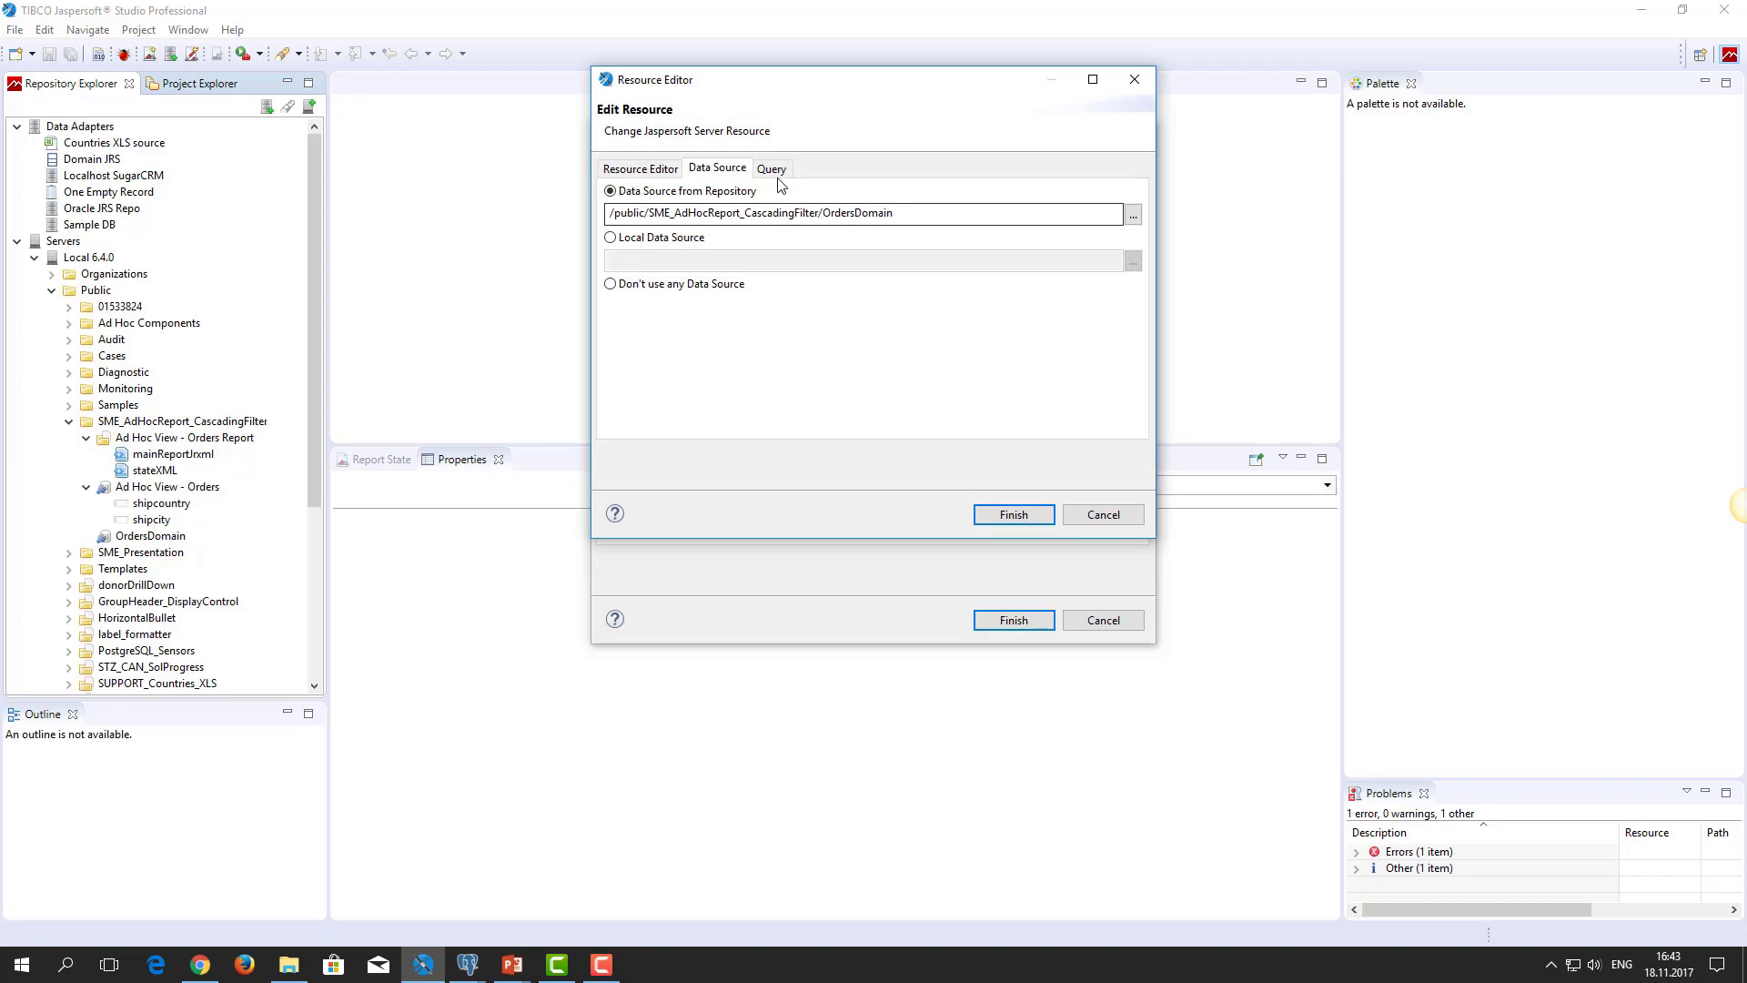
# Step: Review the shipcity_1 query's OrdersDomain data source and domain query text, then cancel both editors
pyautogui.moveTo(901, 213); pyautogui.dragTo(574, 212)
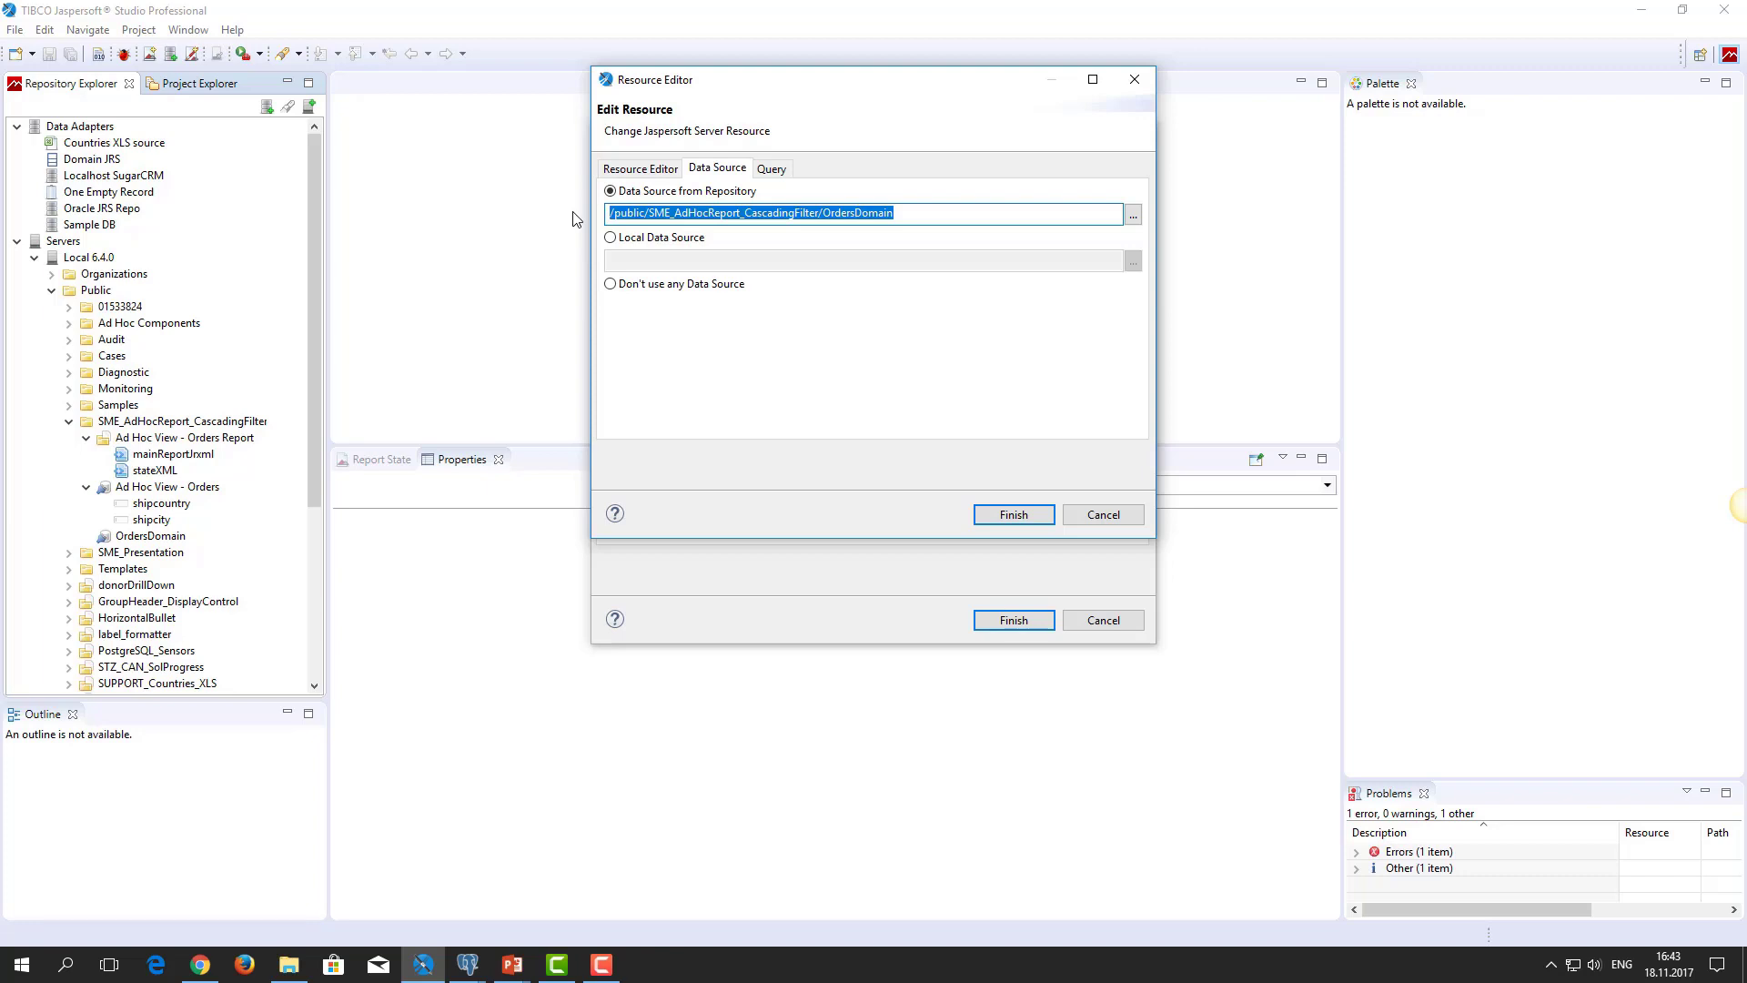
pyautogui.click(774, 173)
pyautogui.moveTo(725, 345); pyautogui.dragTo(661, 219)
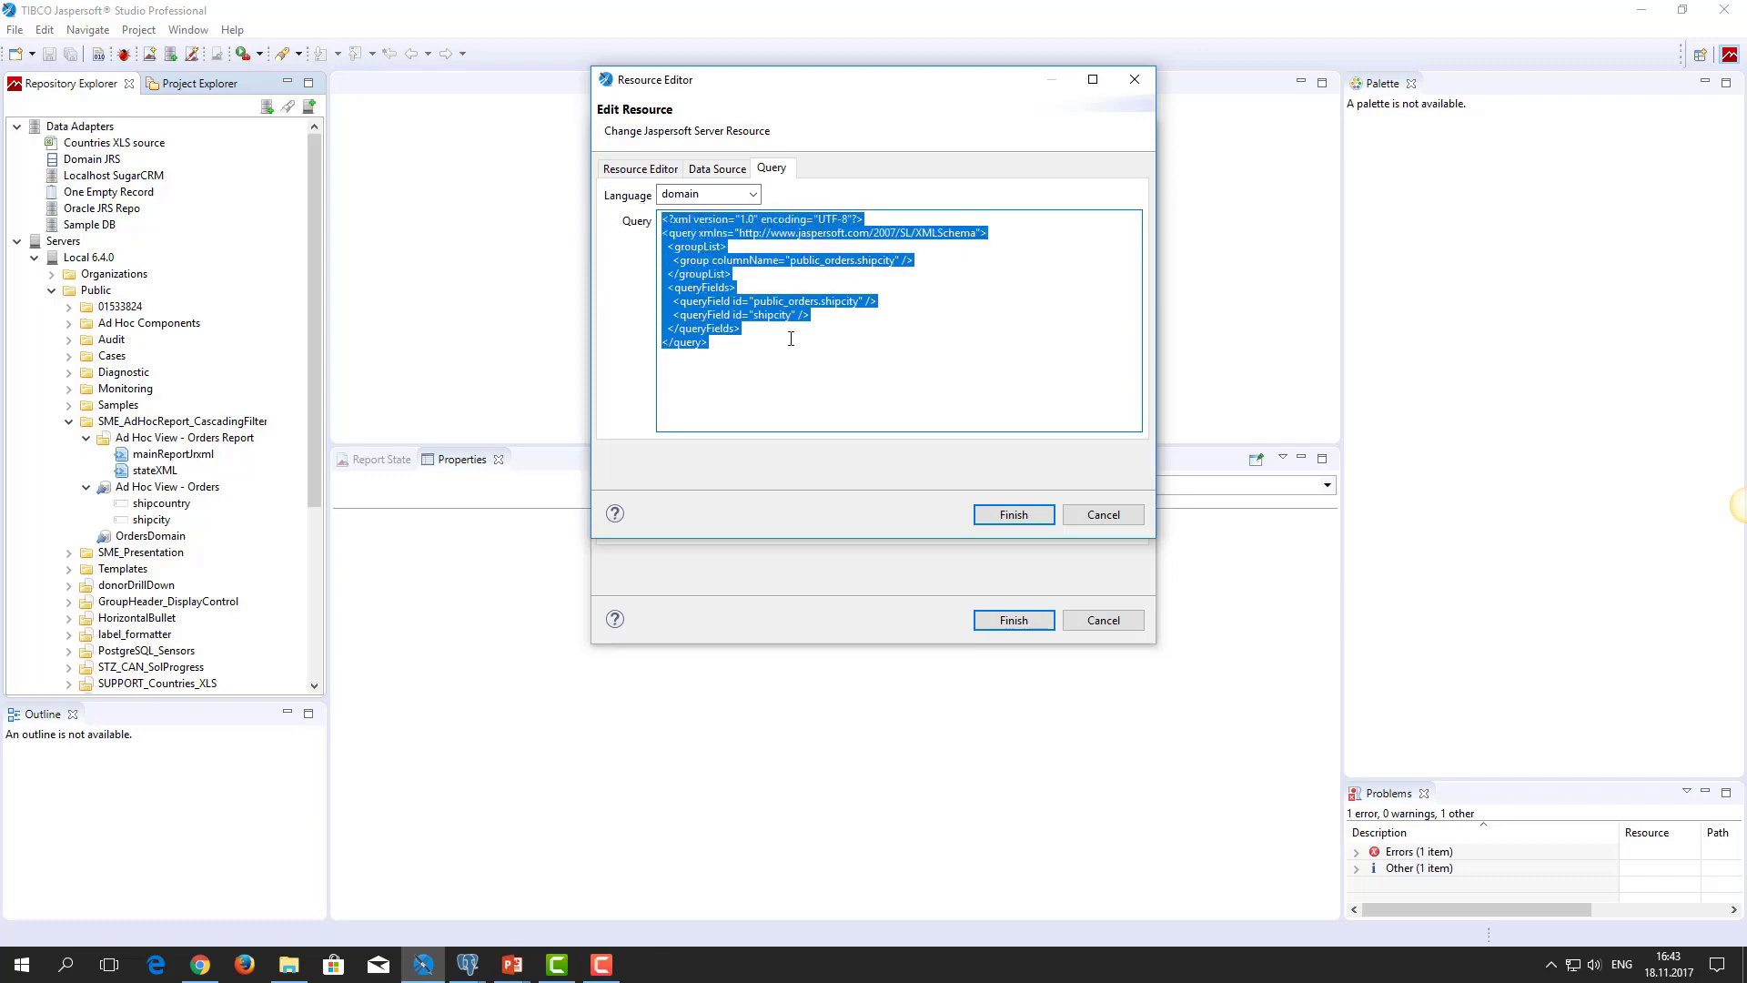
pyautogui.click(1103, 515)
pyautogui.click(1111, 620)
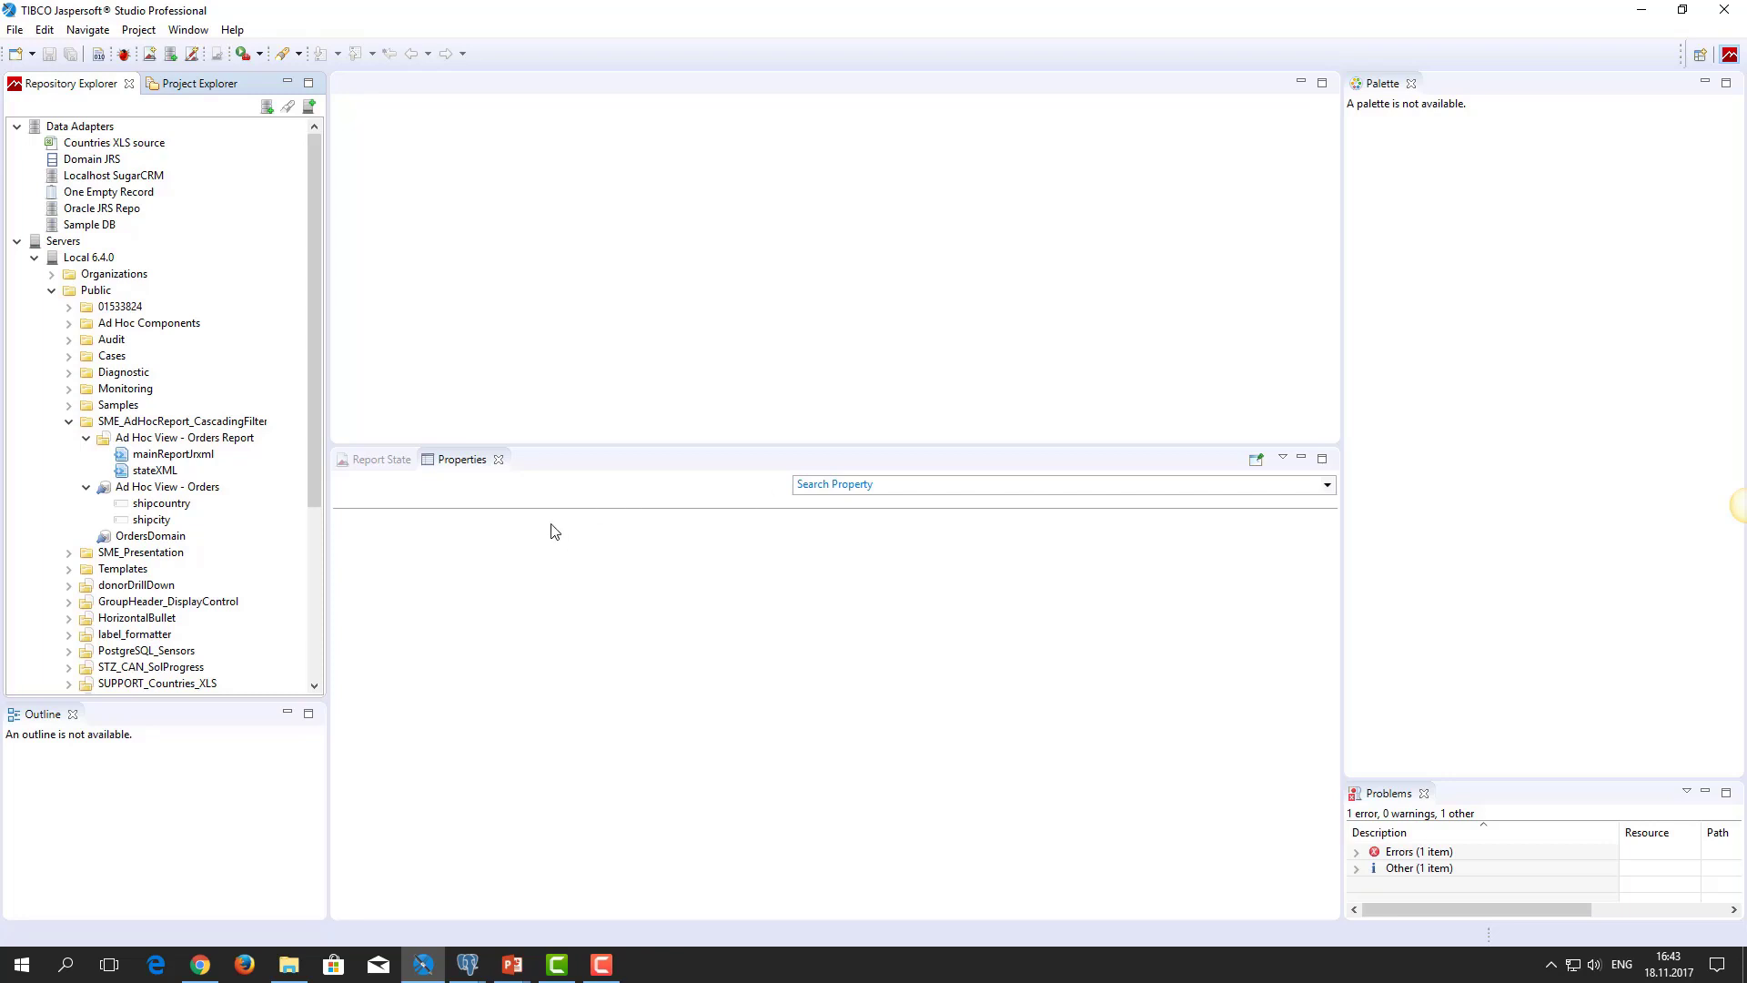
pyautogui.moveTo(163, 491)
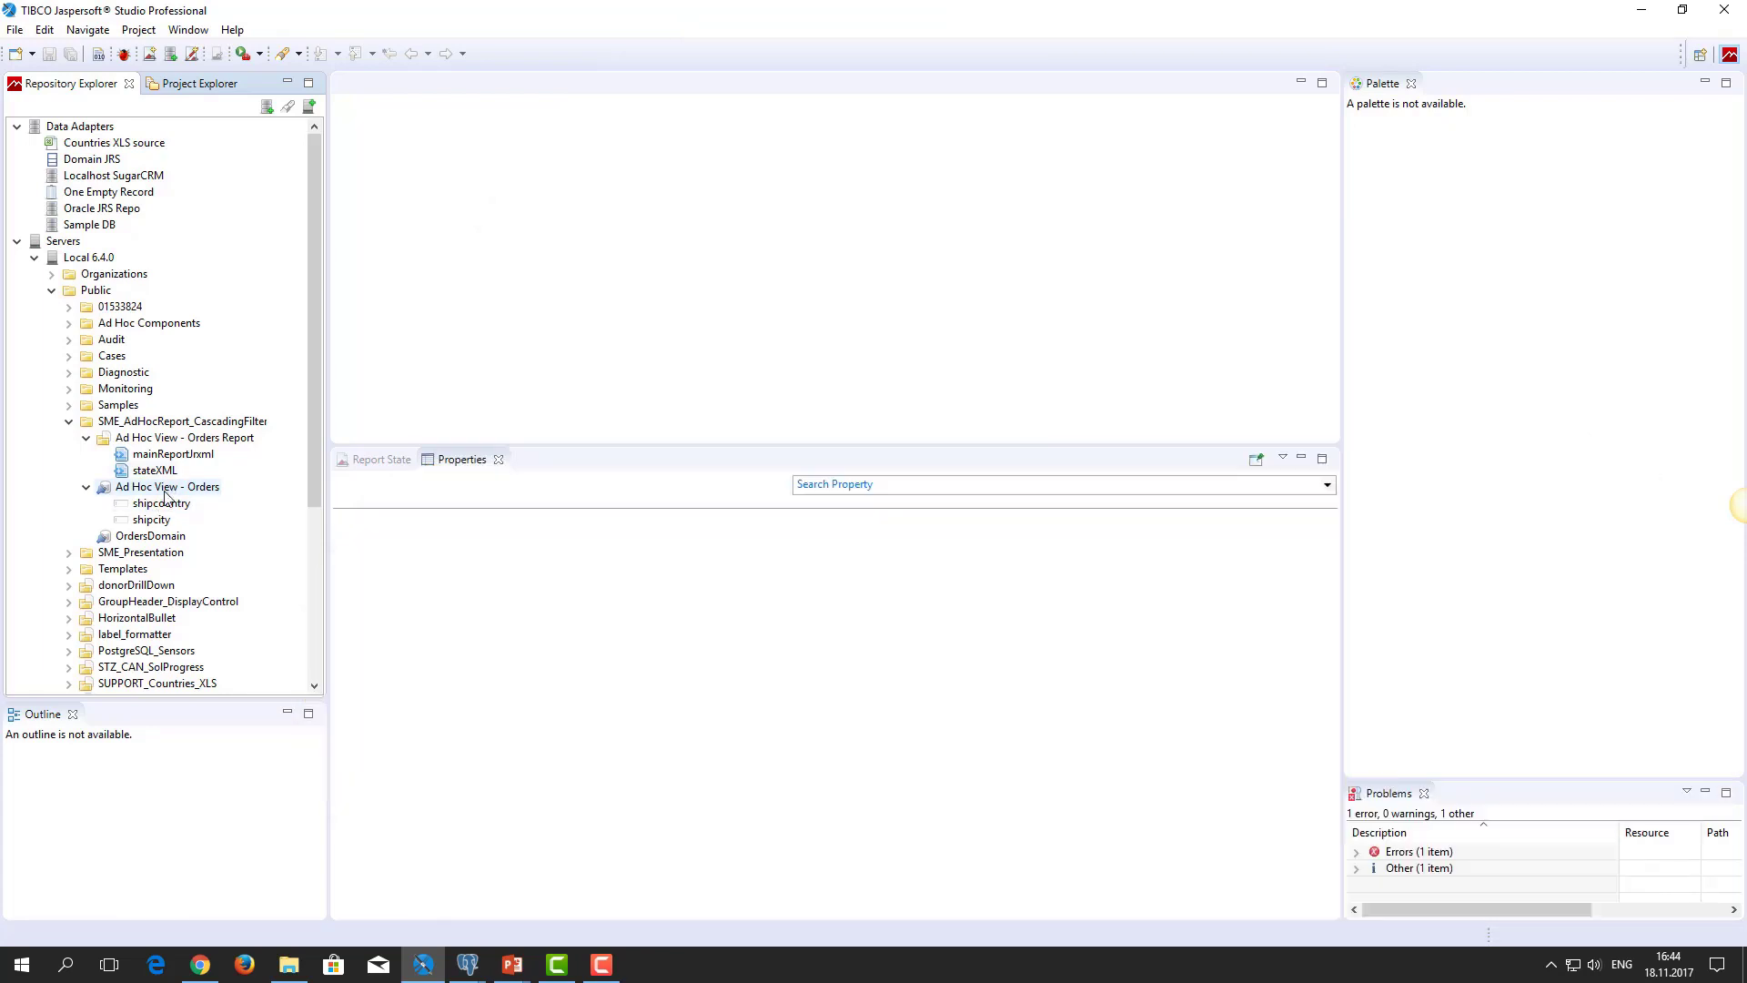
# Step: Open the shipcity_1 resource's domain query, place the cursor in it, then show the input control details slide
pyautogui.click(151, 519)
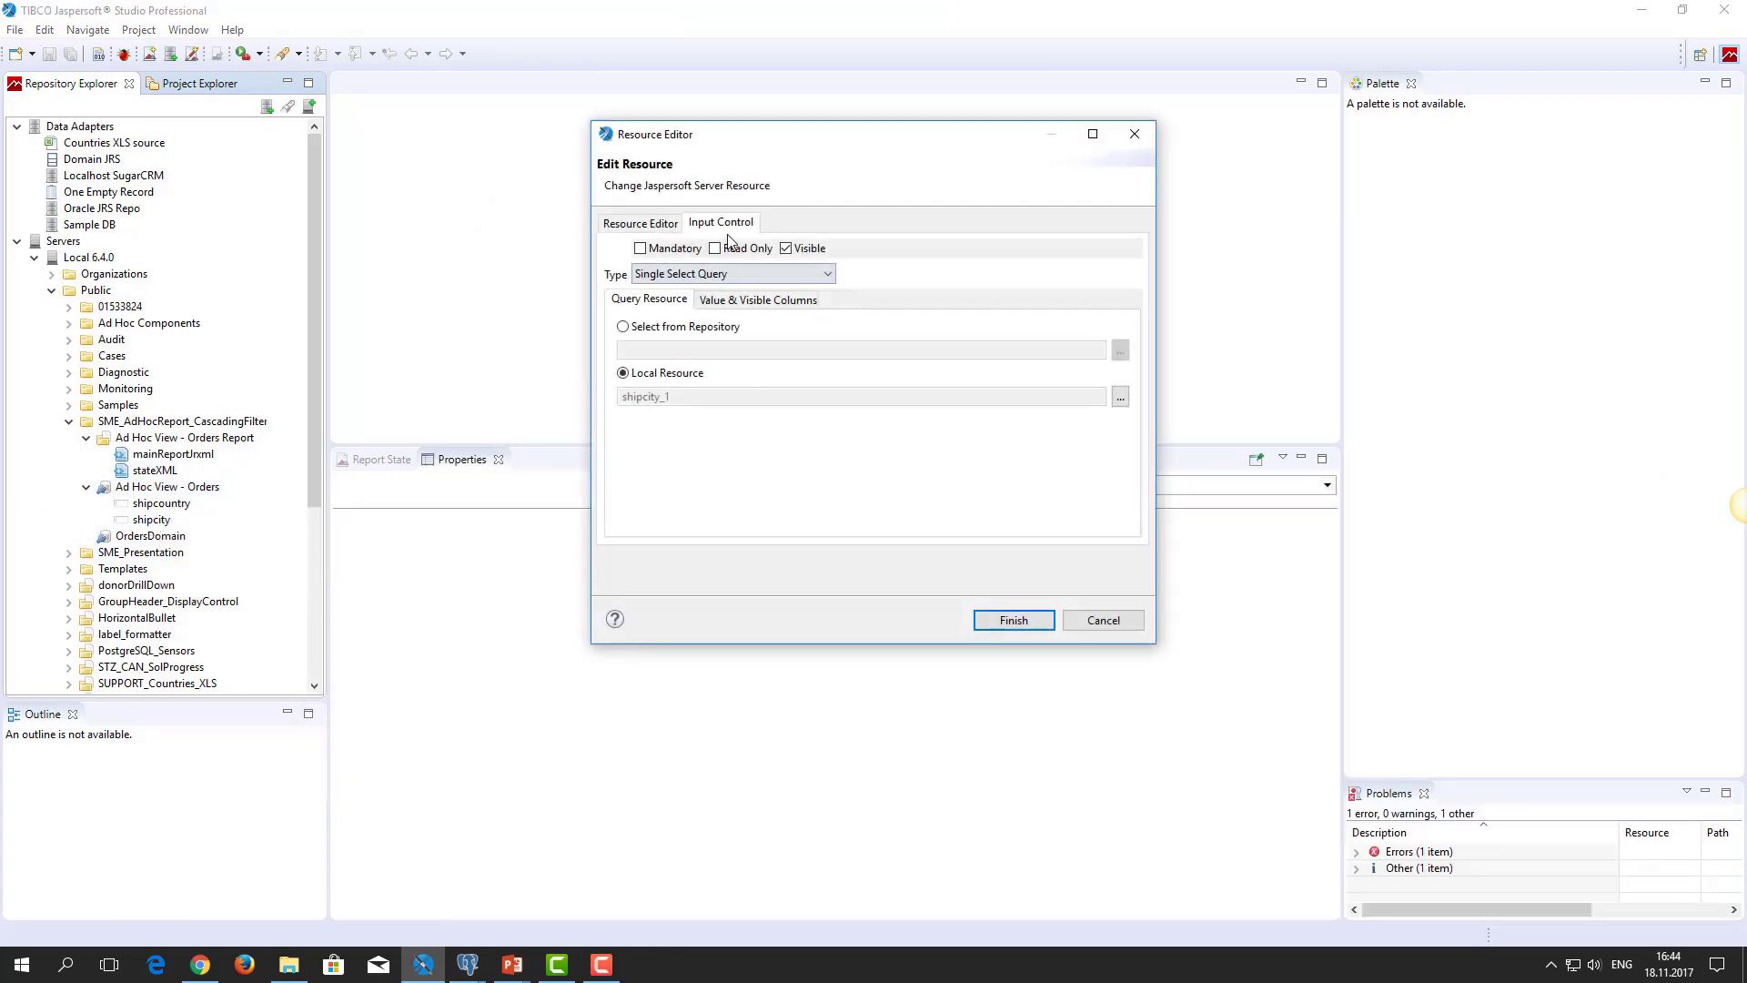
pyautogui.click(1120, 397)
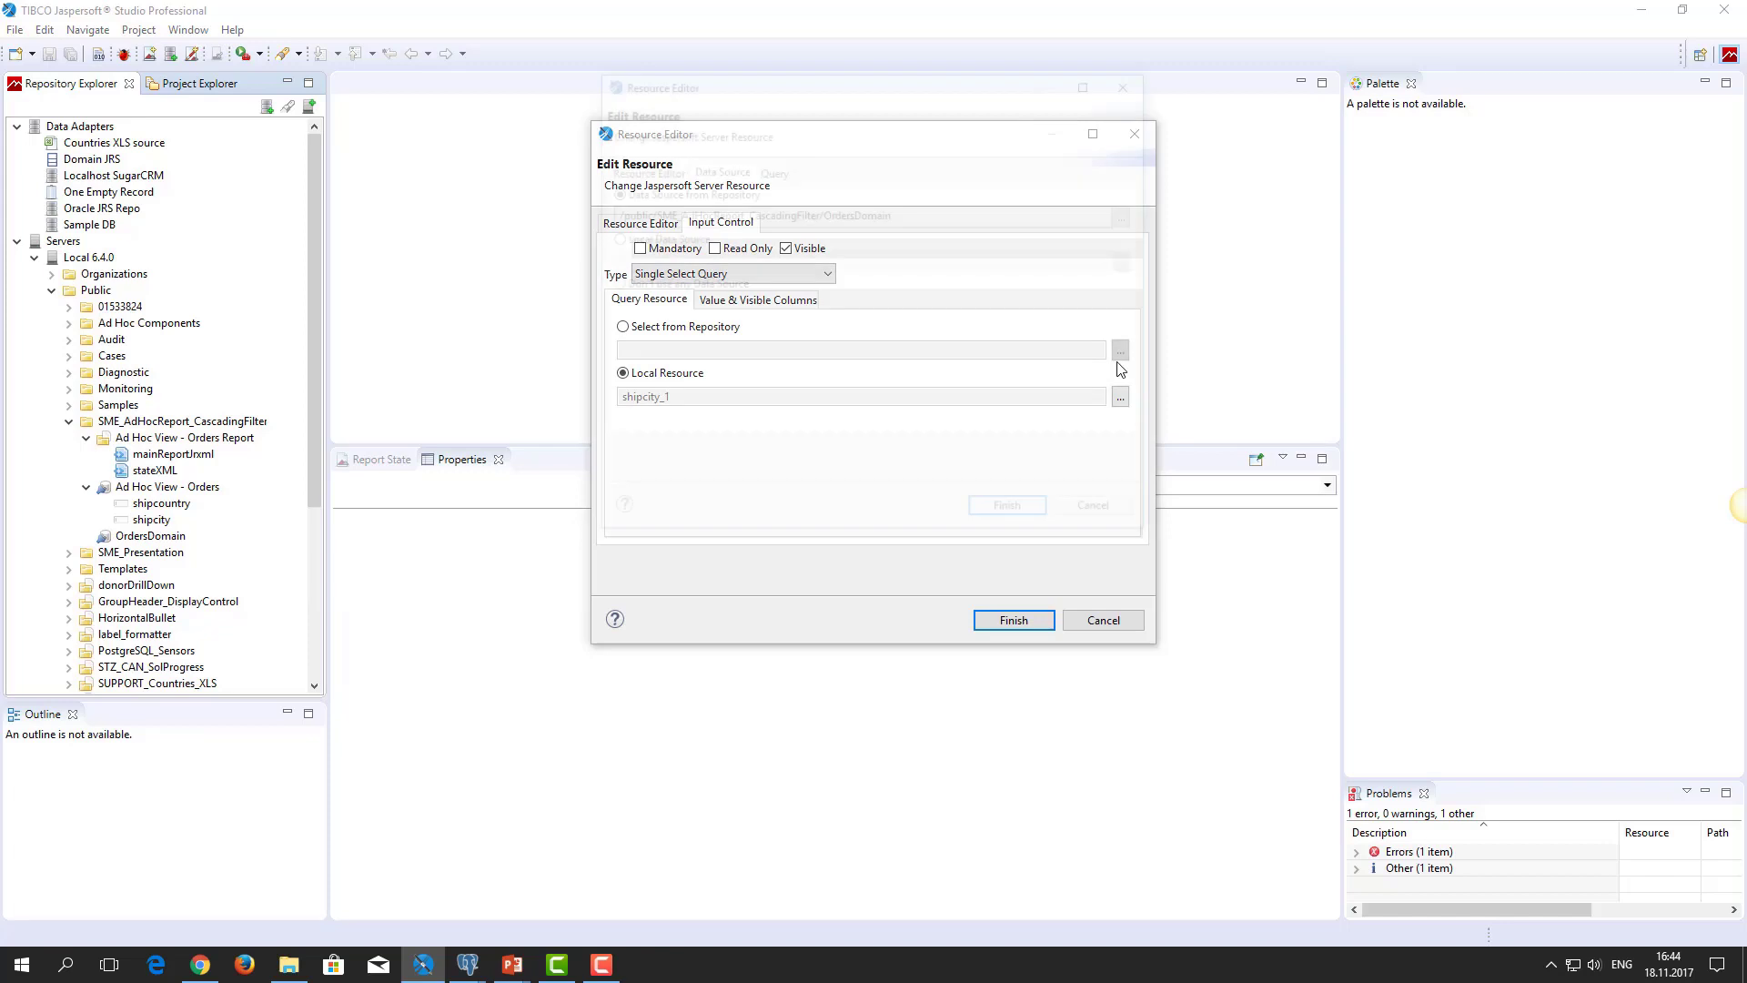
pyautogui.click(770, 169)
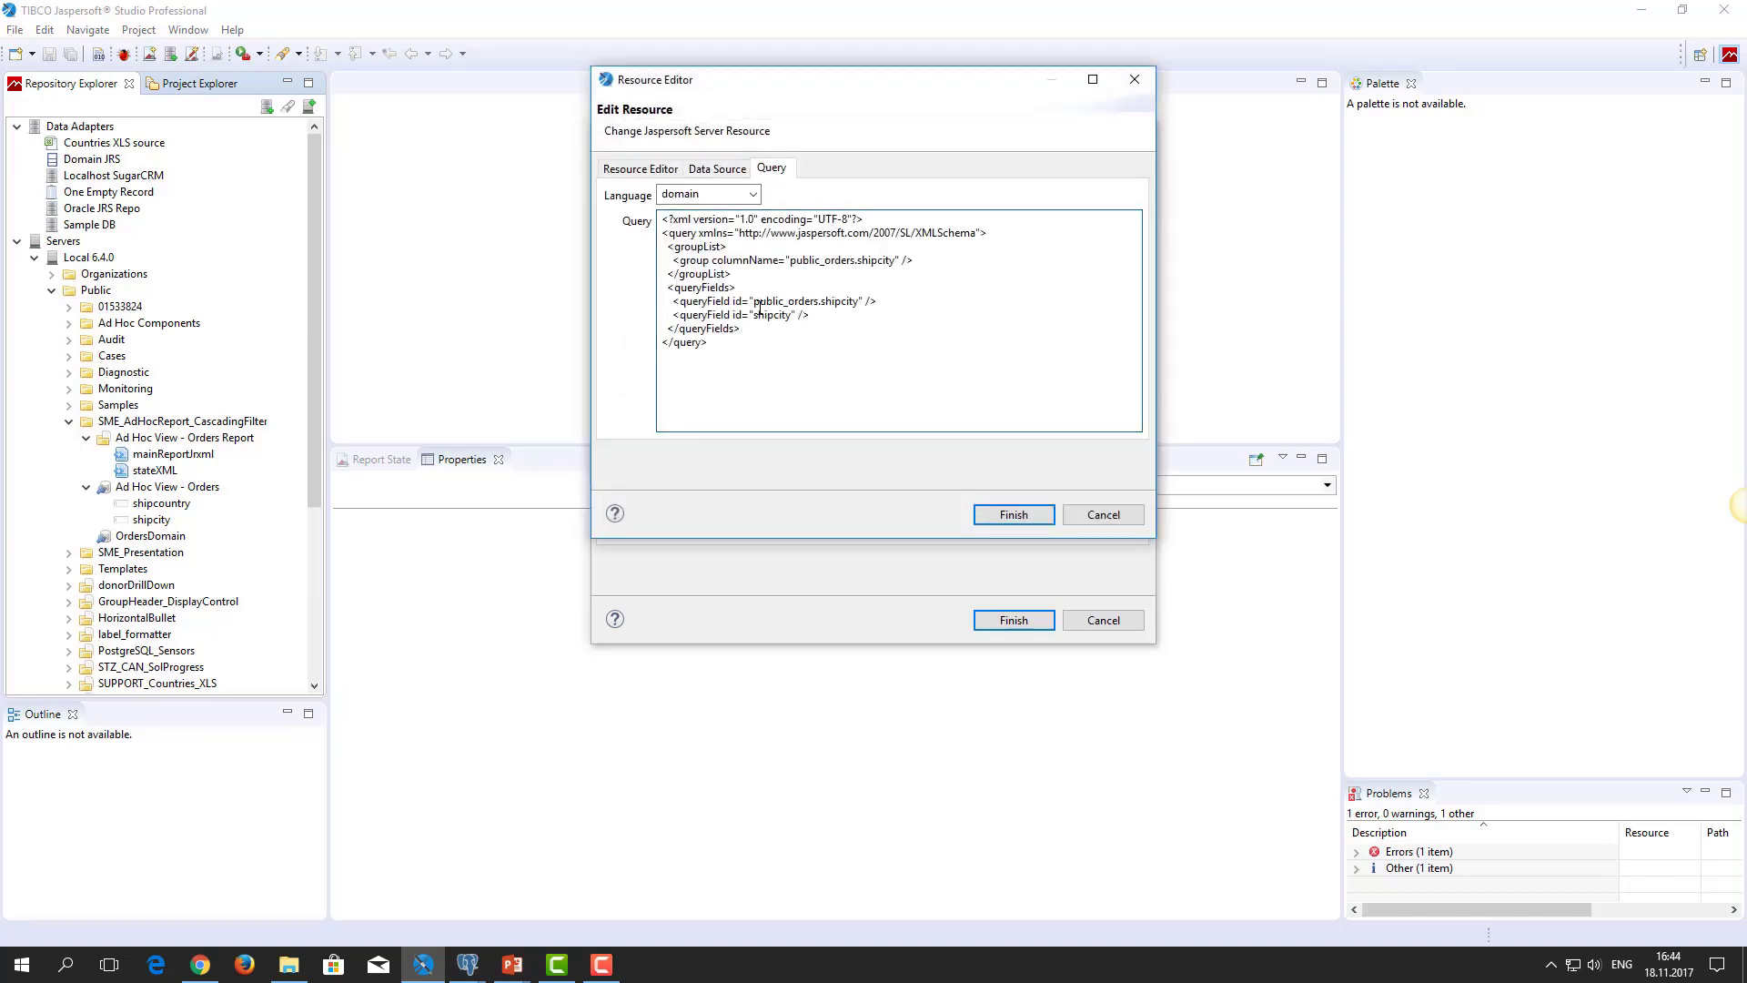
pyautogui.click(754, 308)
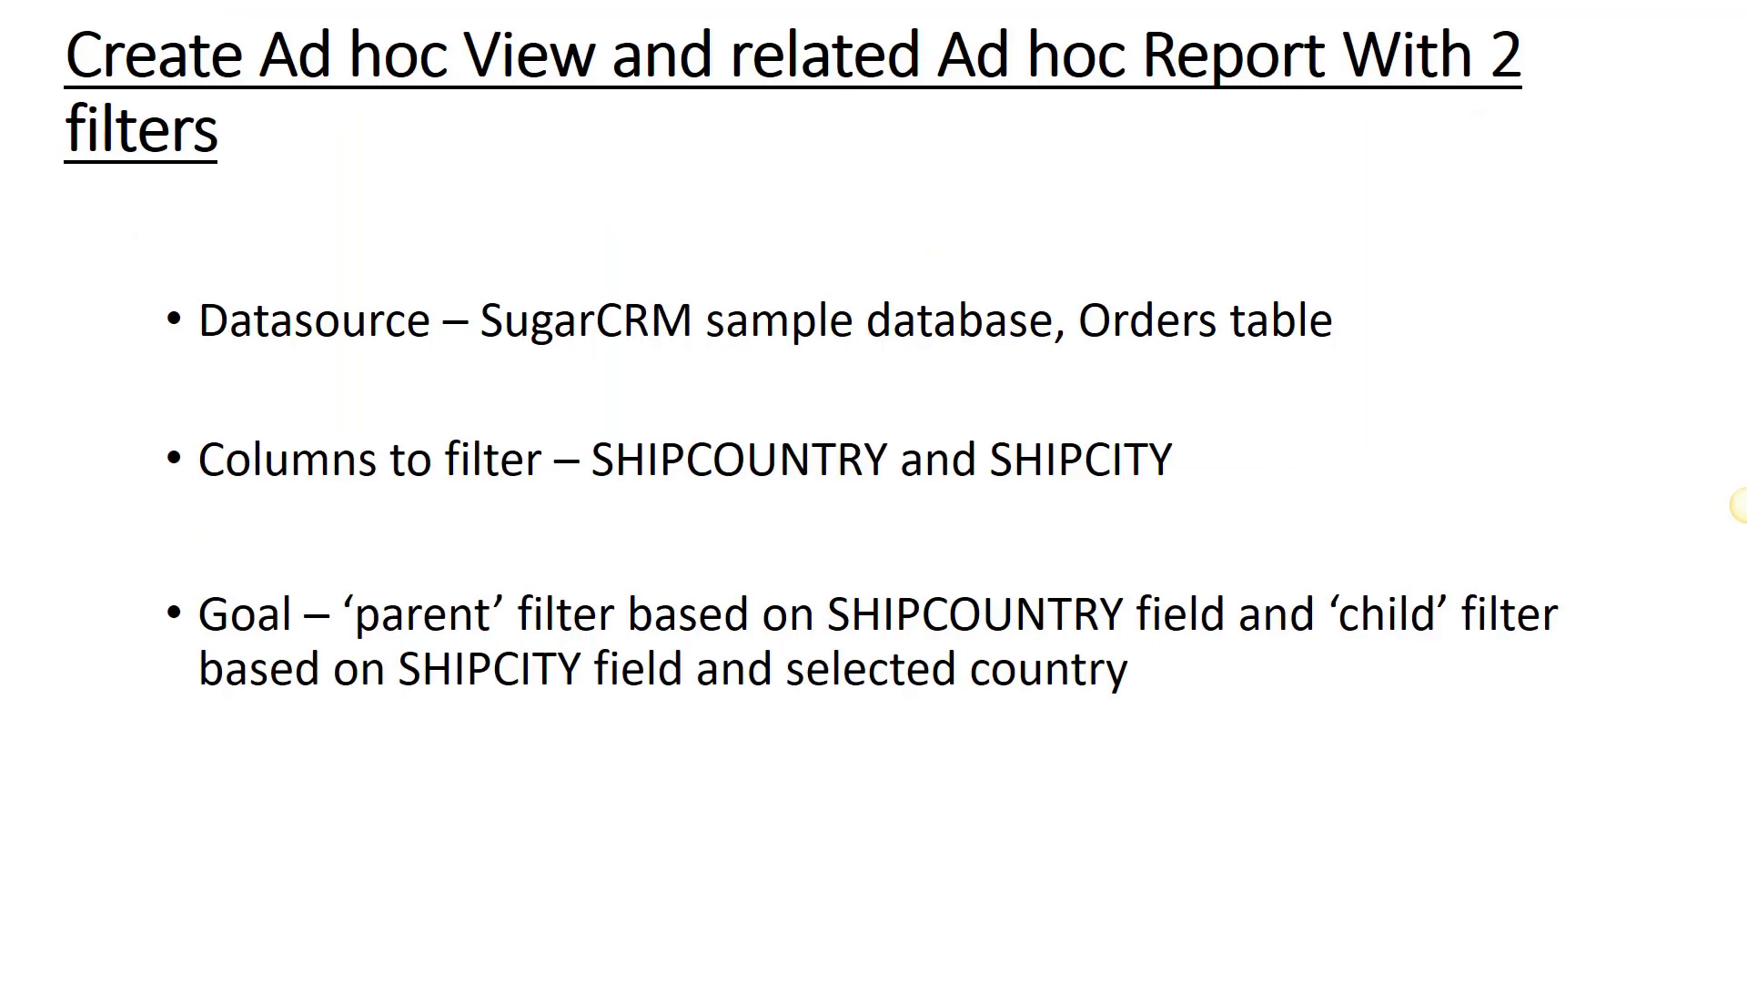
pyautogui.press('Right')
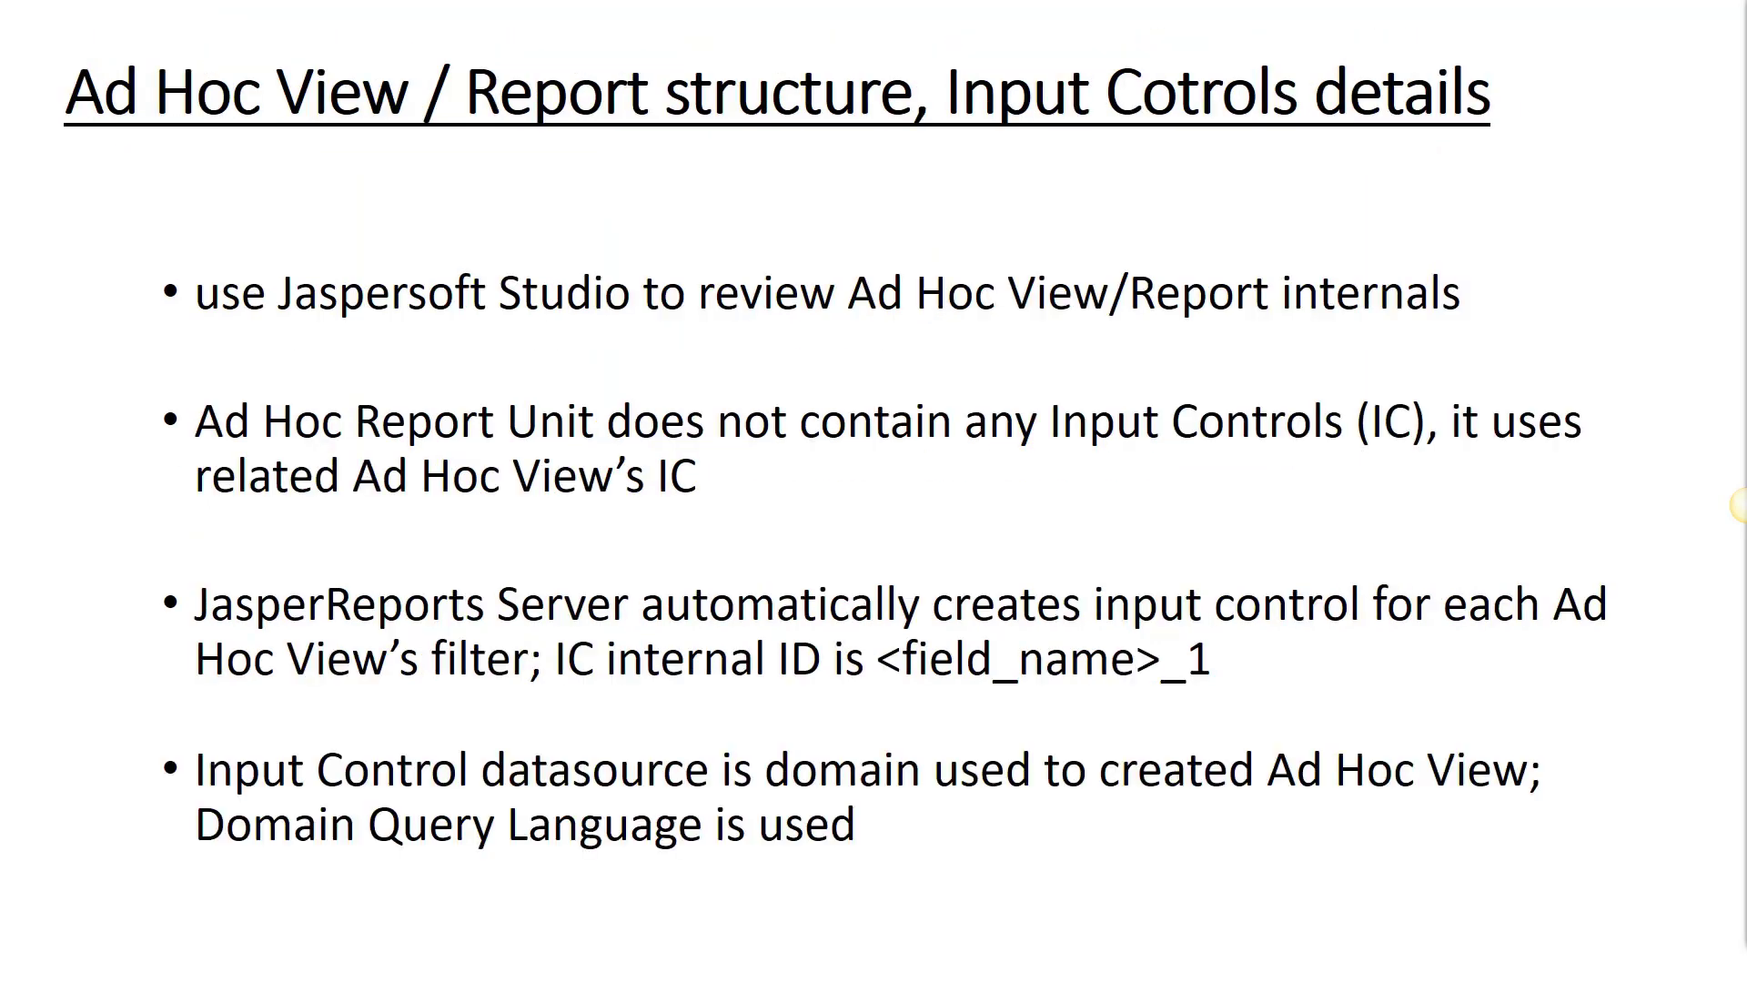
# Step: After the queryFilterString slide, add a blank line after </queryFields> in the shipcity domain query
pyautogui.press('Right')
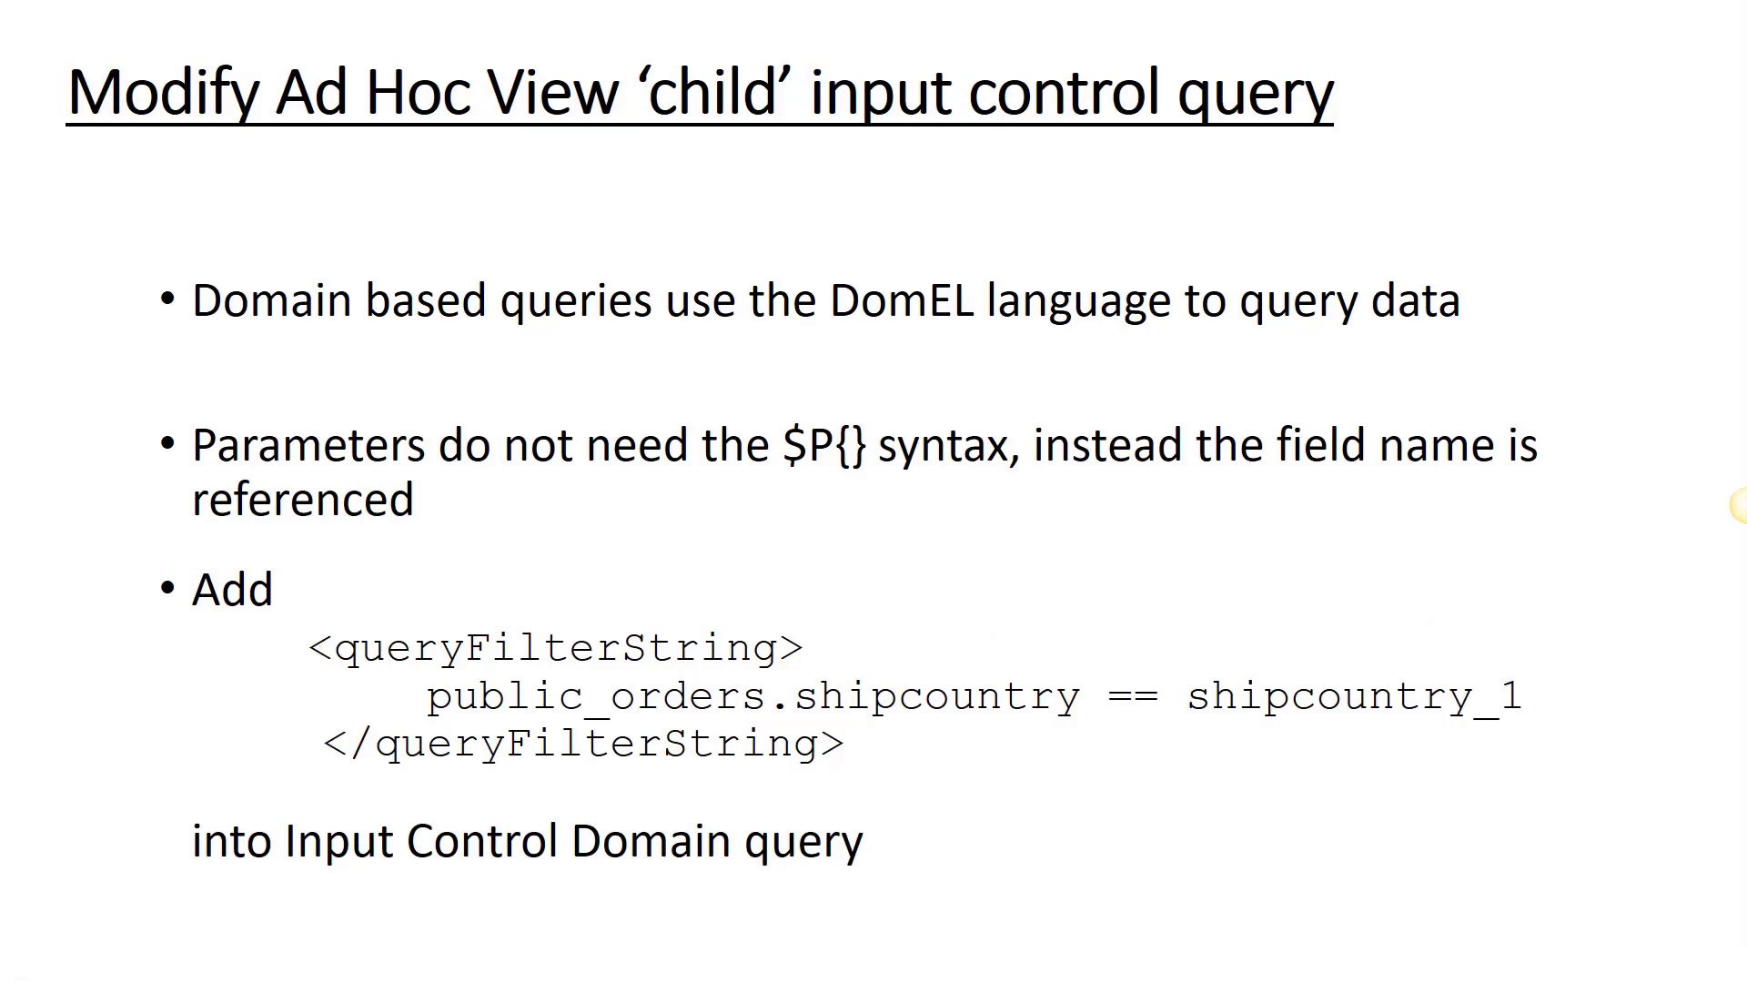
pyautogui.hotkey('alt', 'Tab')
pyautogui.click(810, 323)
pyautogui.click(869, 335)
pyautogui.press('Return')
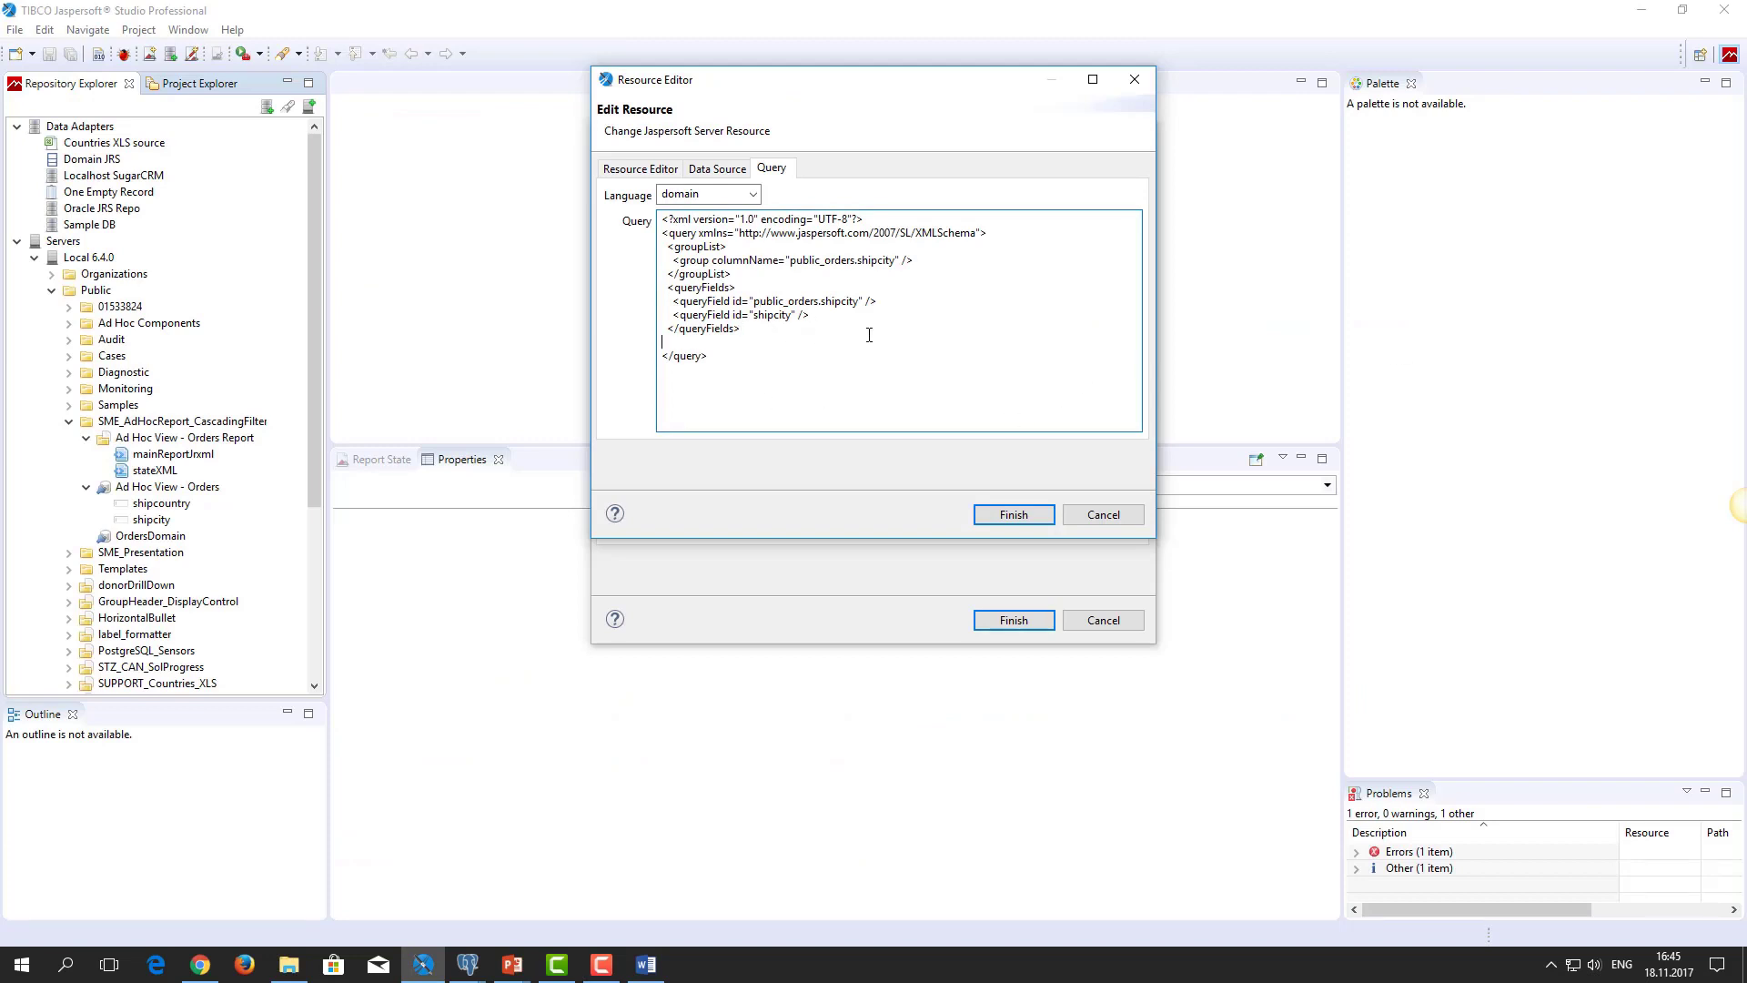
# Step: Paste the filter line public_orders.shipcountry == shipcountry_1 into the shipcity query
pyautogui.rightClick(662, 342)
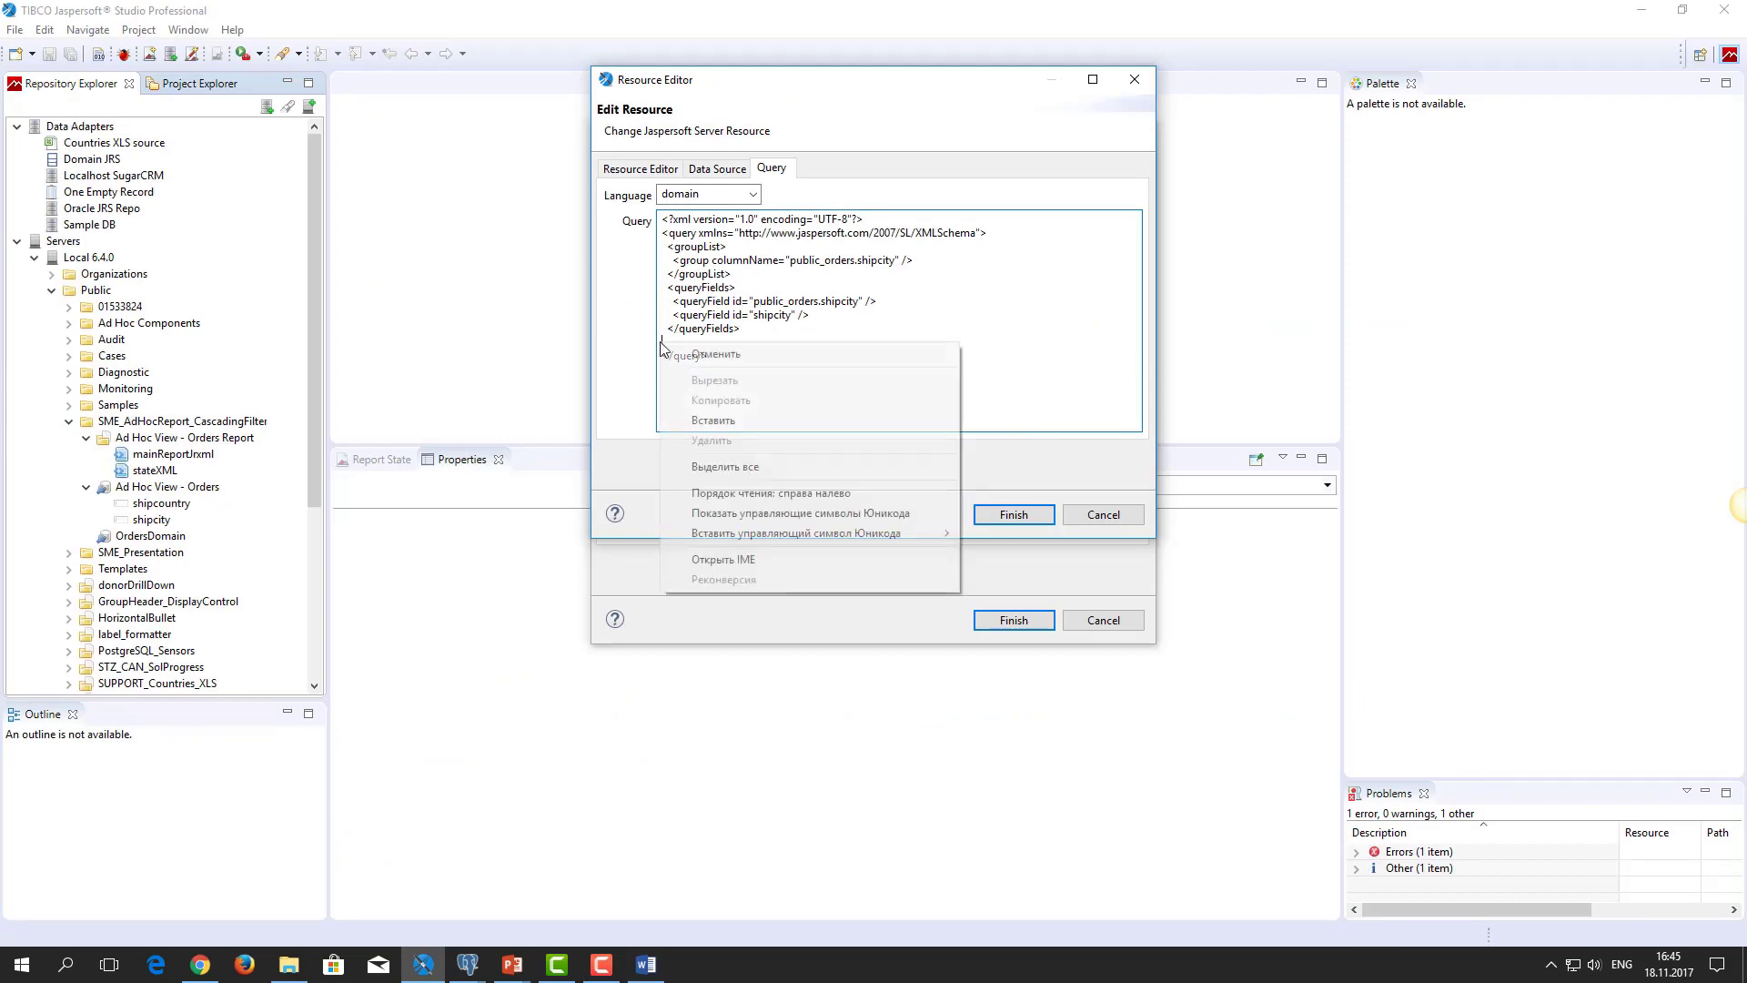
pyautogui.click(714, 420)
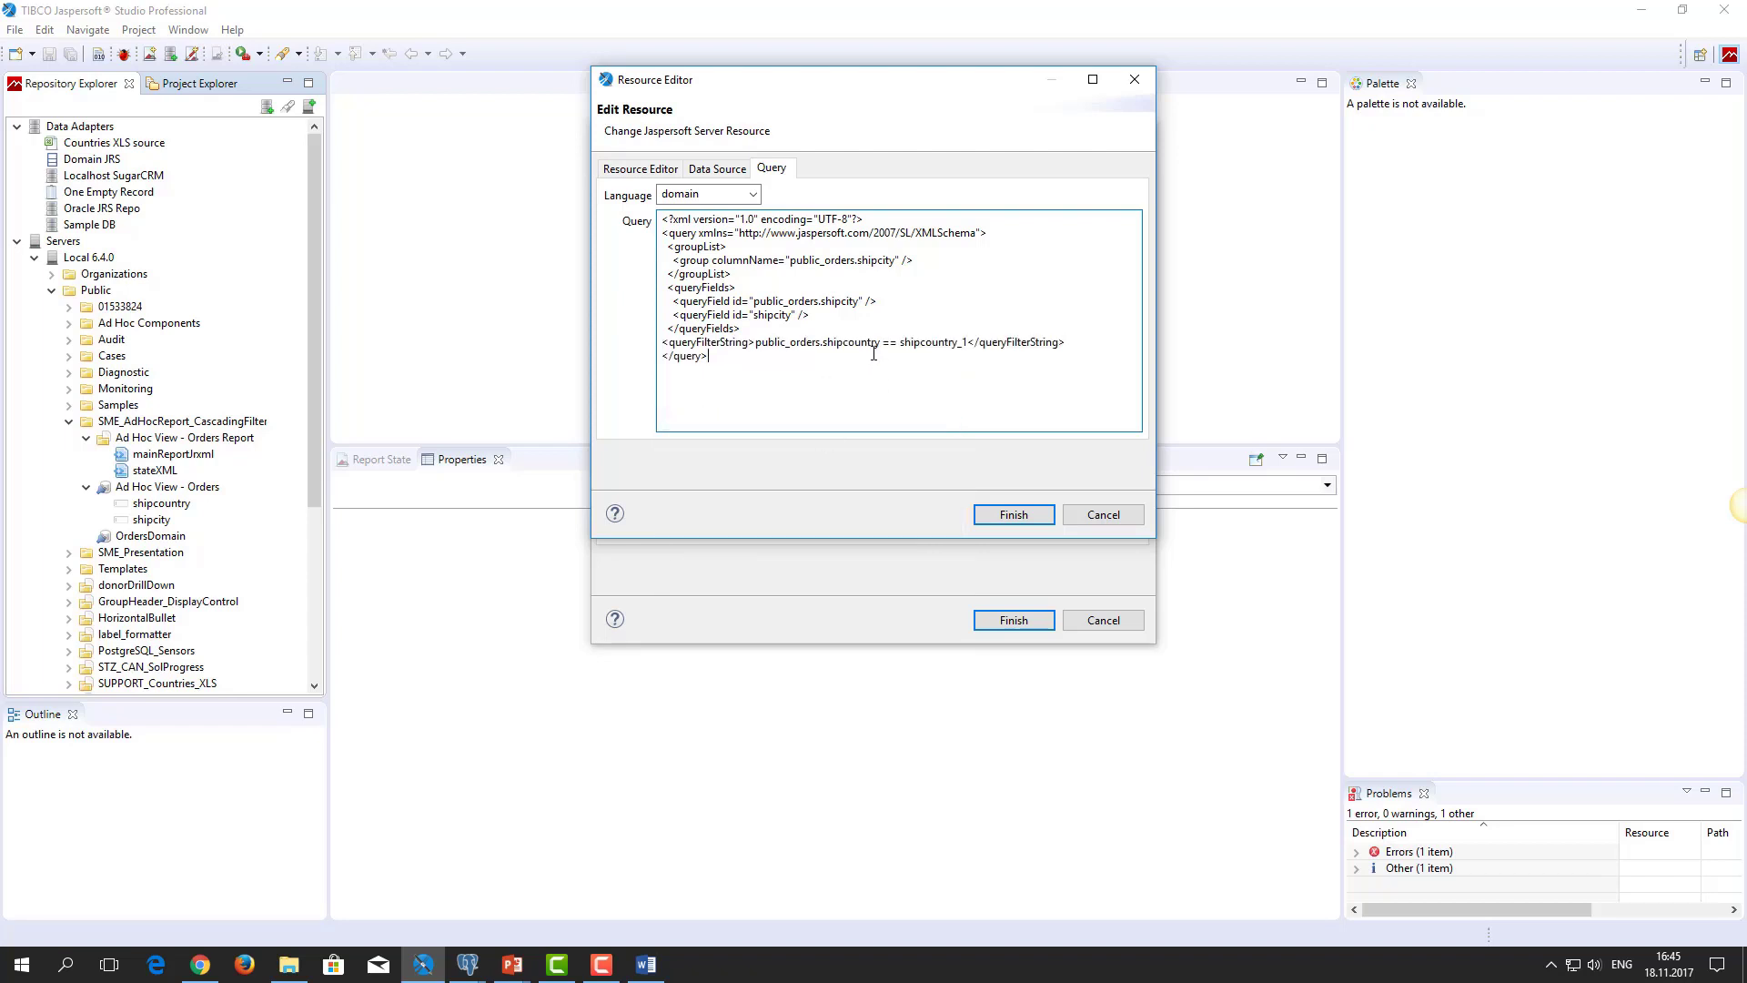
pyautogui.moveTo(900, 344); pyautogui.dragTo(958, 346)
pyautogui.click(960, 389)
# Step: Finish both Resource Editor dialogs to save the filtered shipcity control to the server
pyautogui.click(1012, 516)
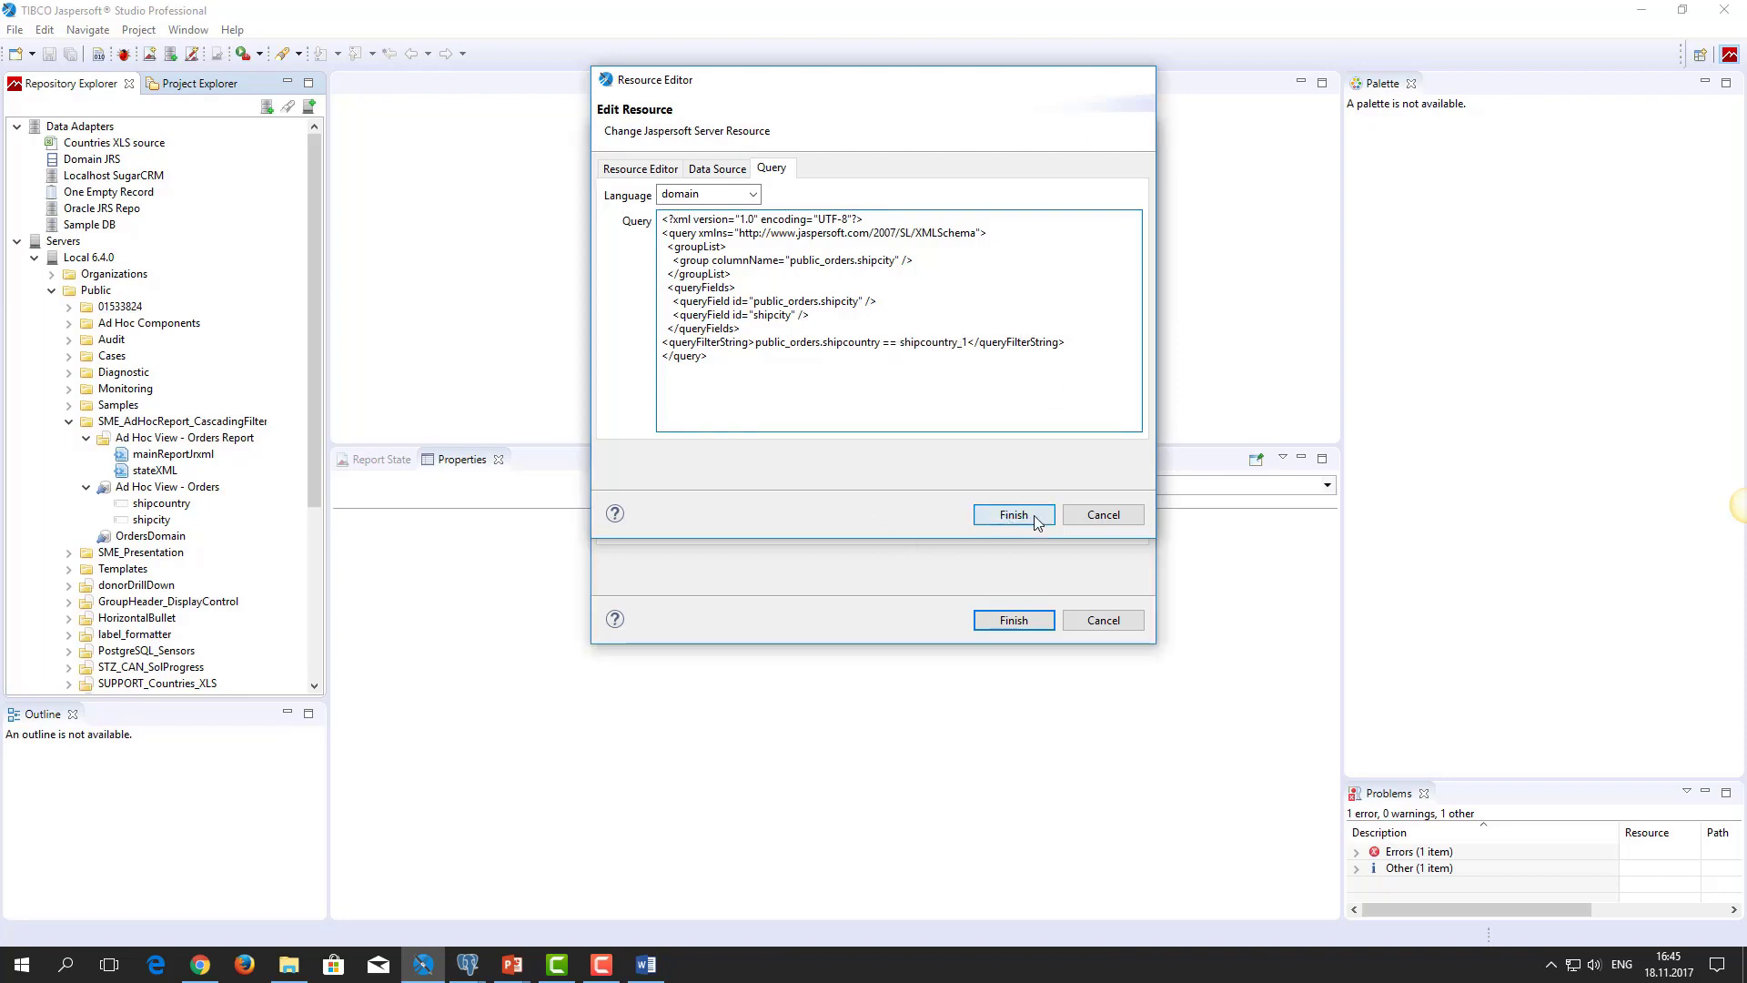
pyautogui.click(1016, 622)
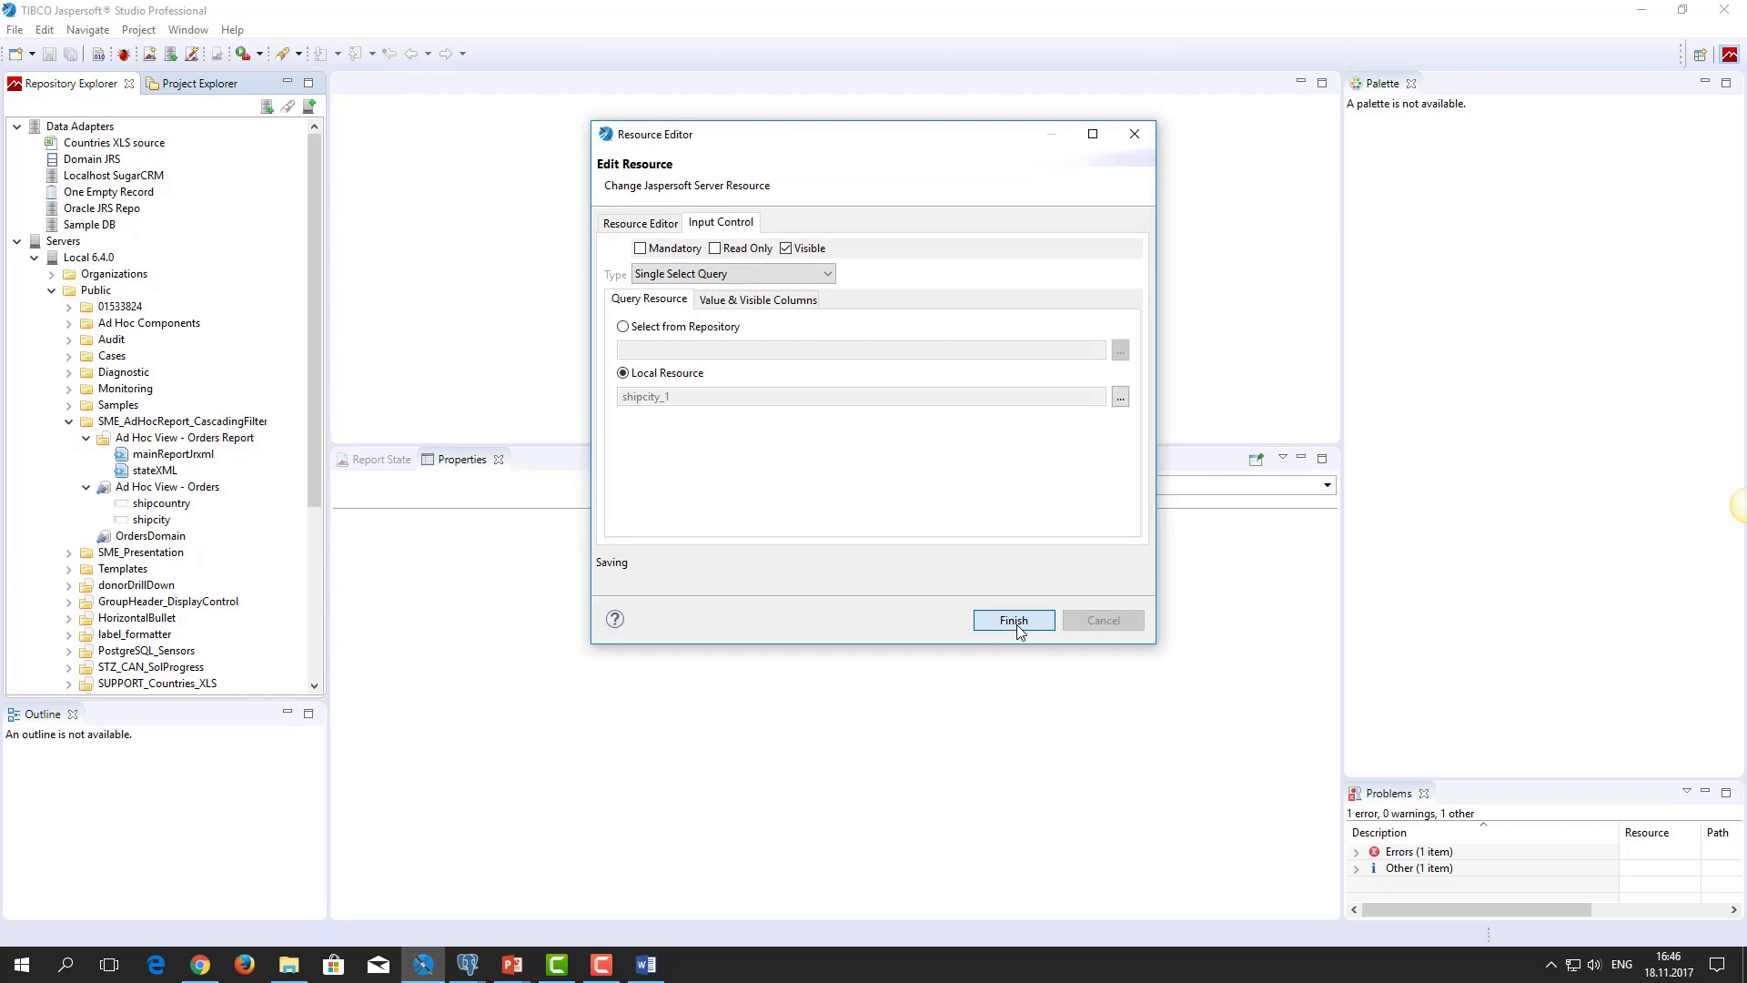
pyautogui.click(151, 520)
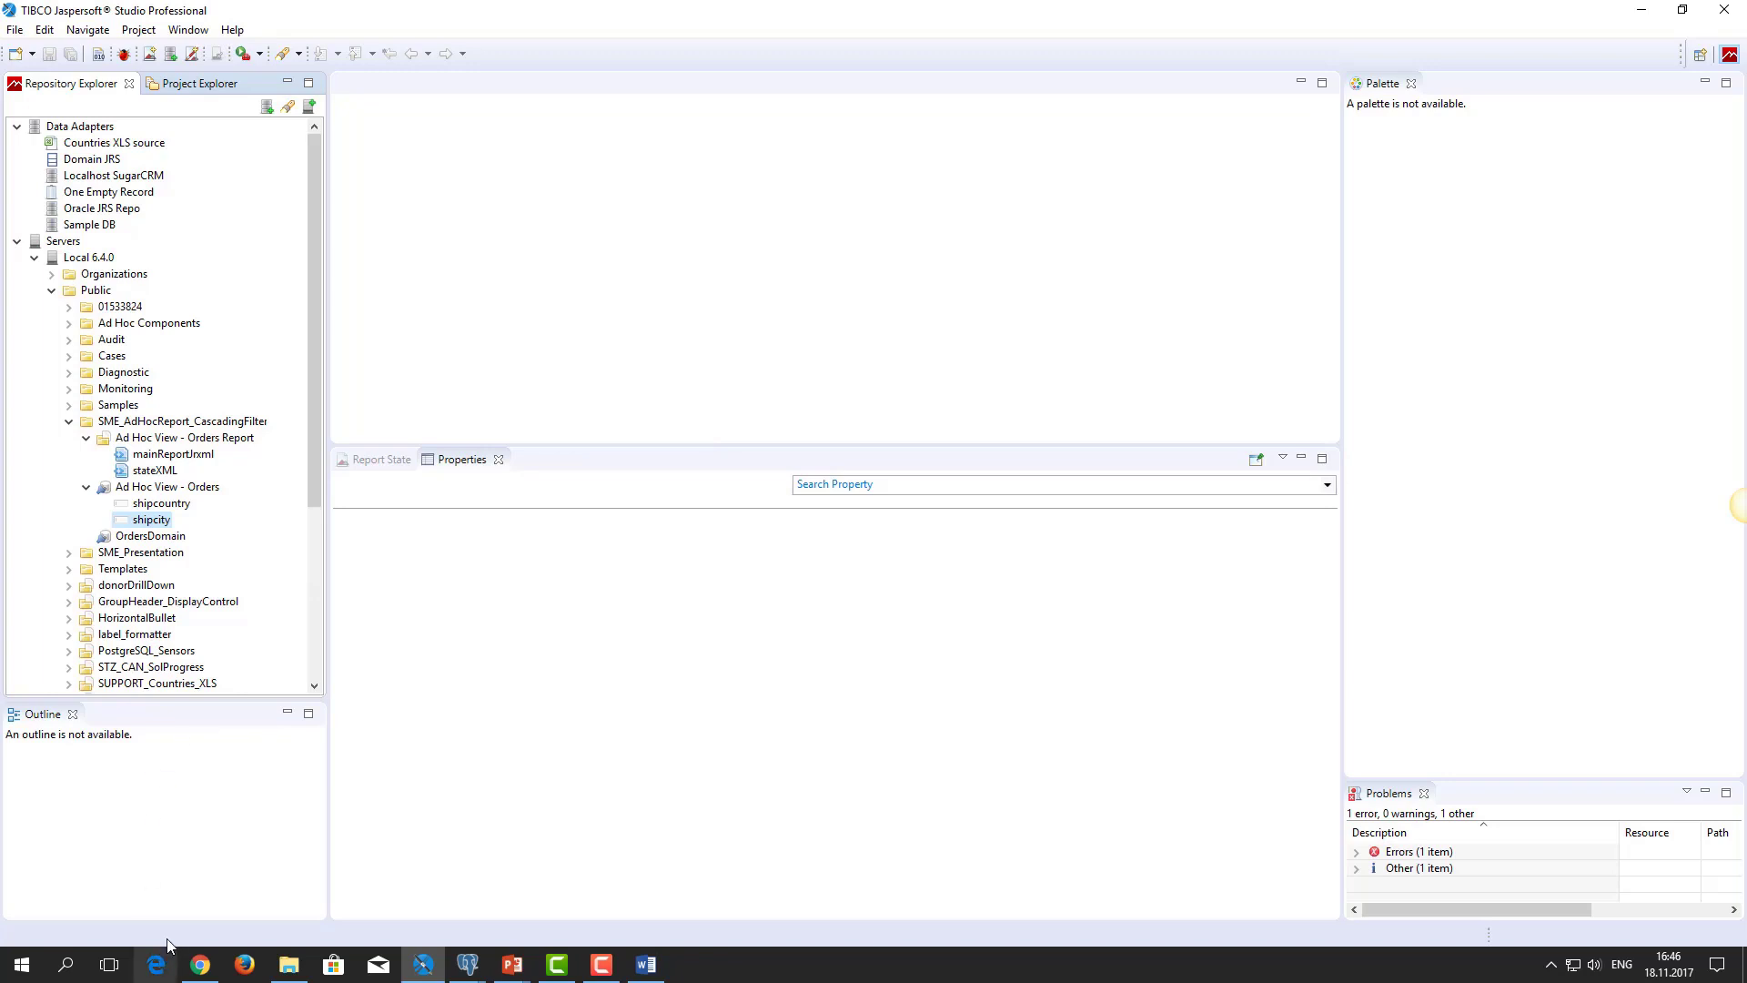
# Step: Run Ad Hoc View - Orders Report in the browser and show its input controls
pyautogui.click(200, 970)
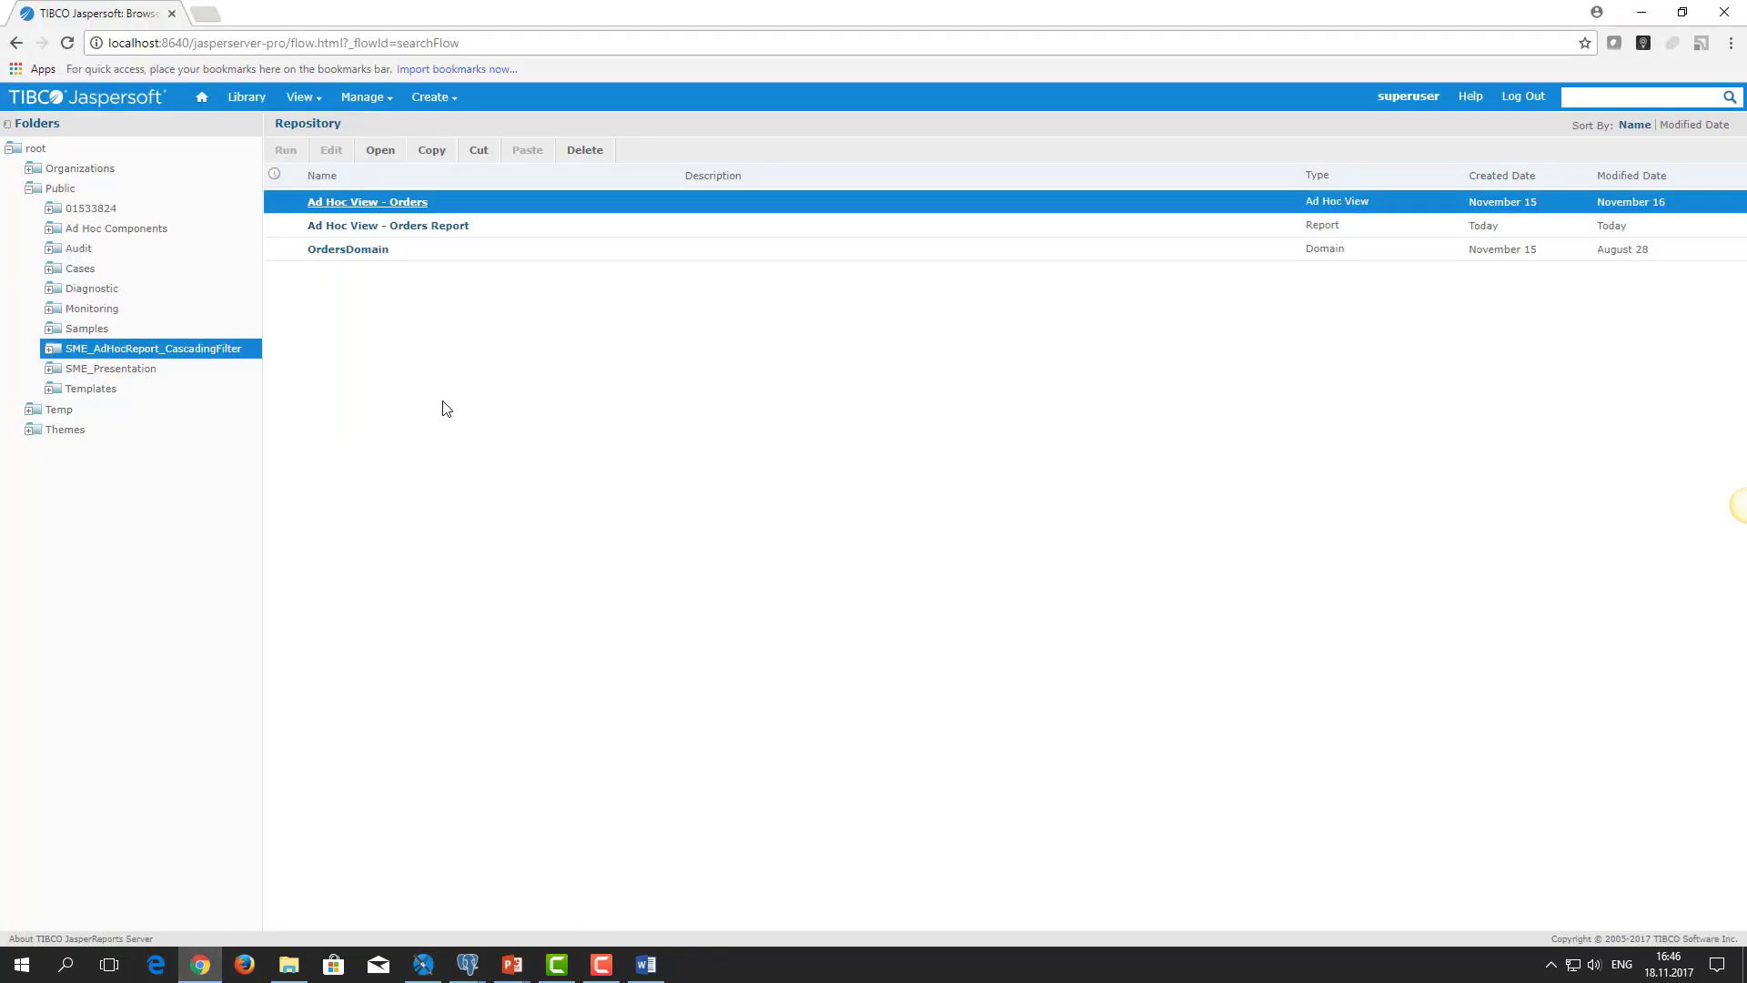
pyautogui.click(419, 227)
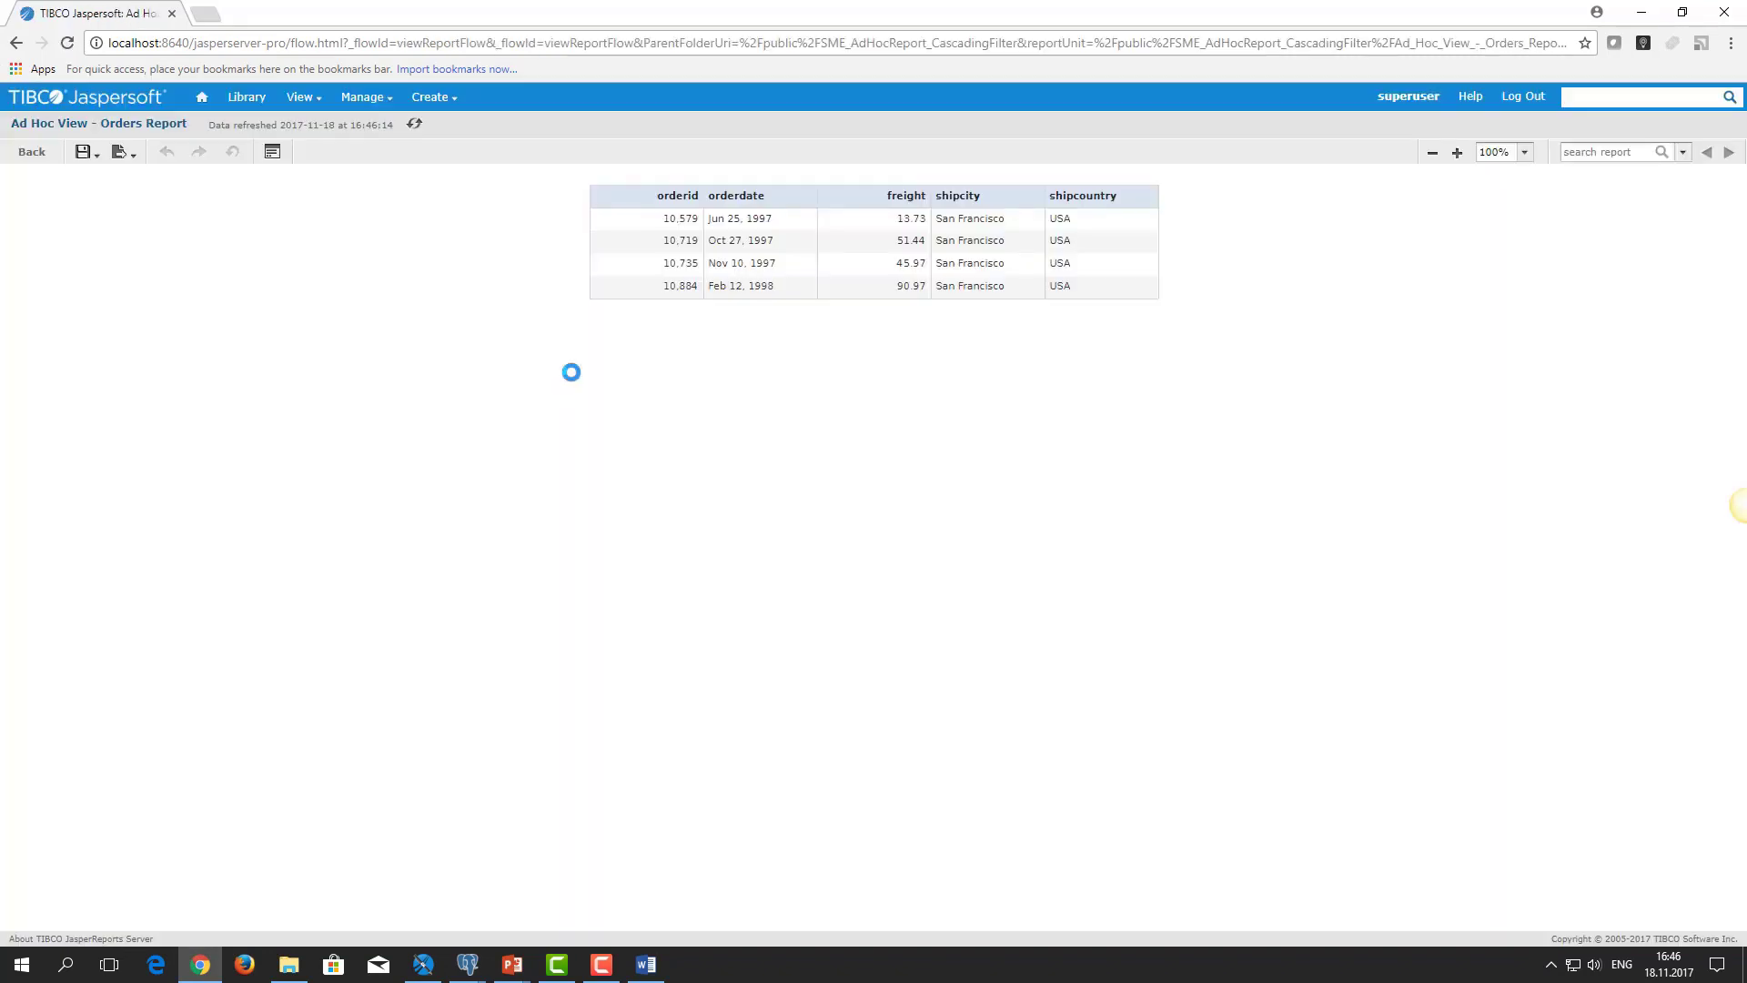
pyautogui.click(272, 155)
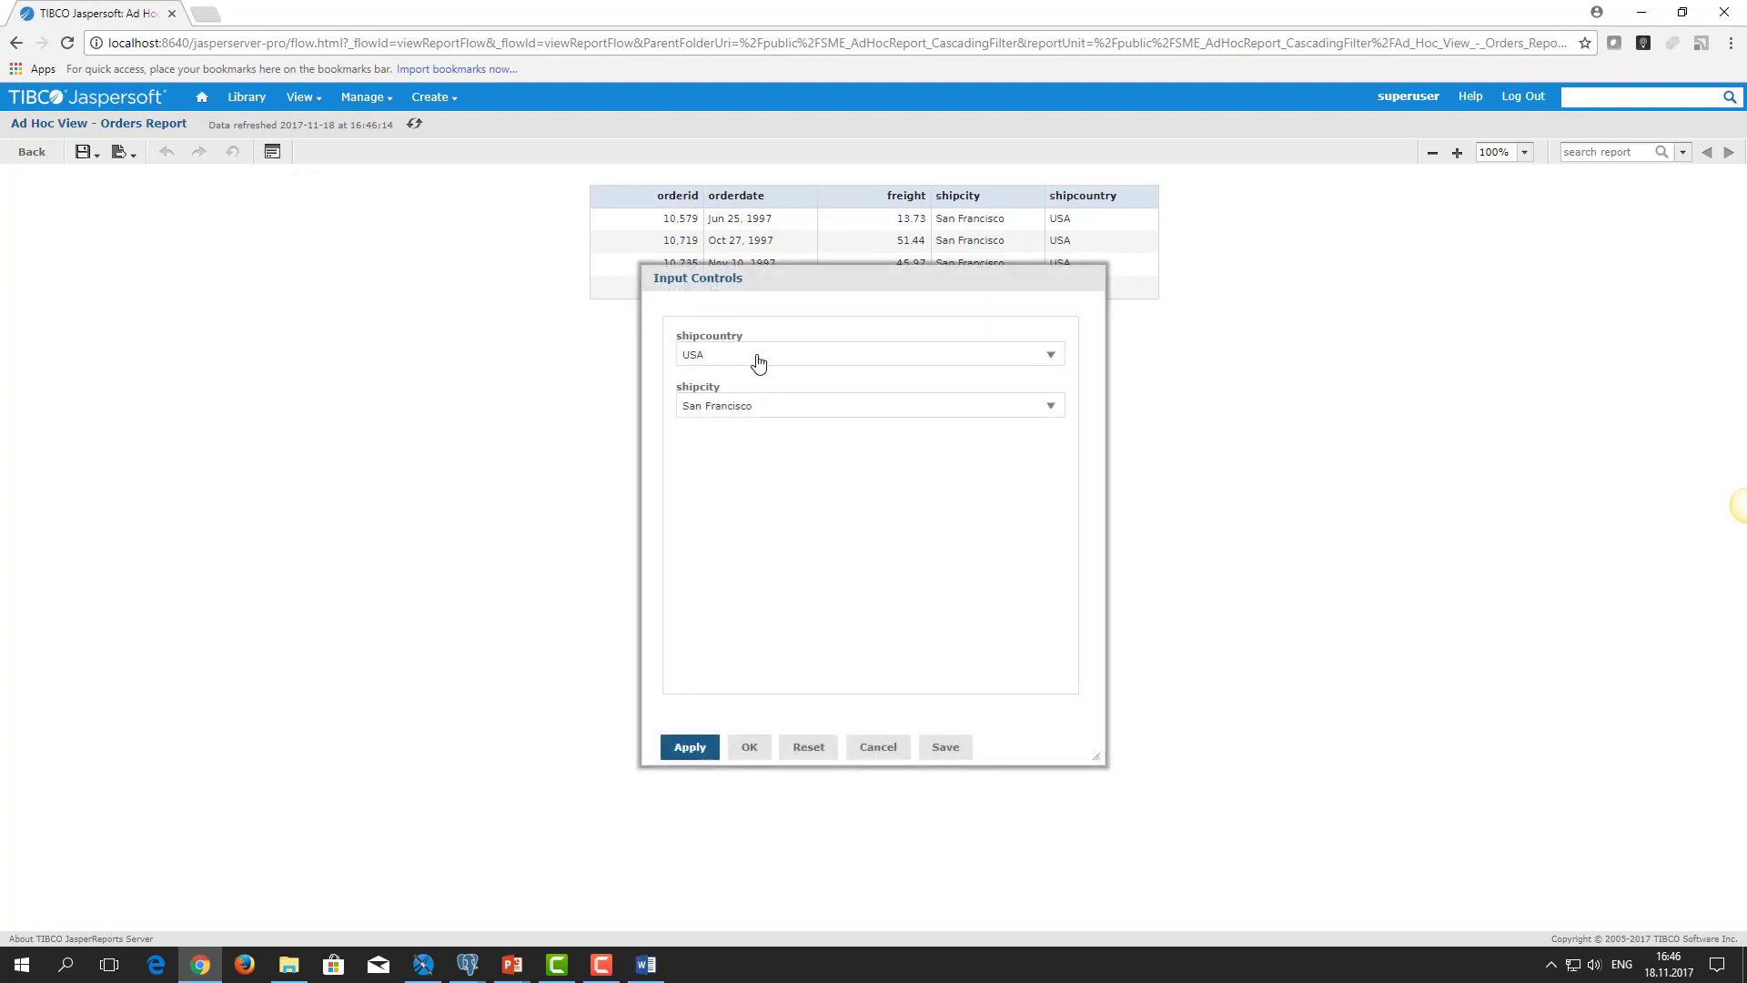
# Step: Select Ireland, then UK, as ship country and check each city list
pyautogui.click(759, 362)
pyautogui.scroll(2, 720, 429)
pyautogui.click(719, 430)
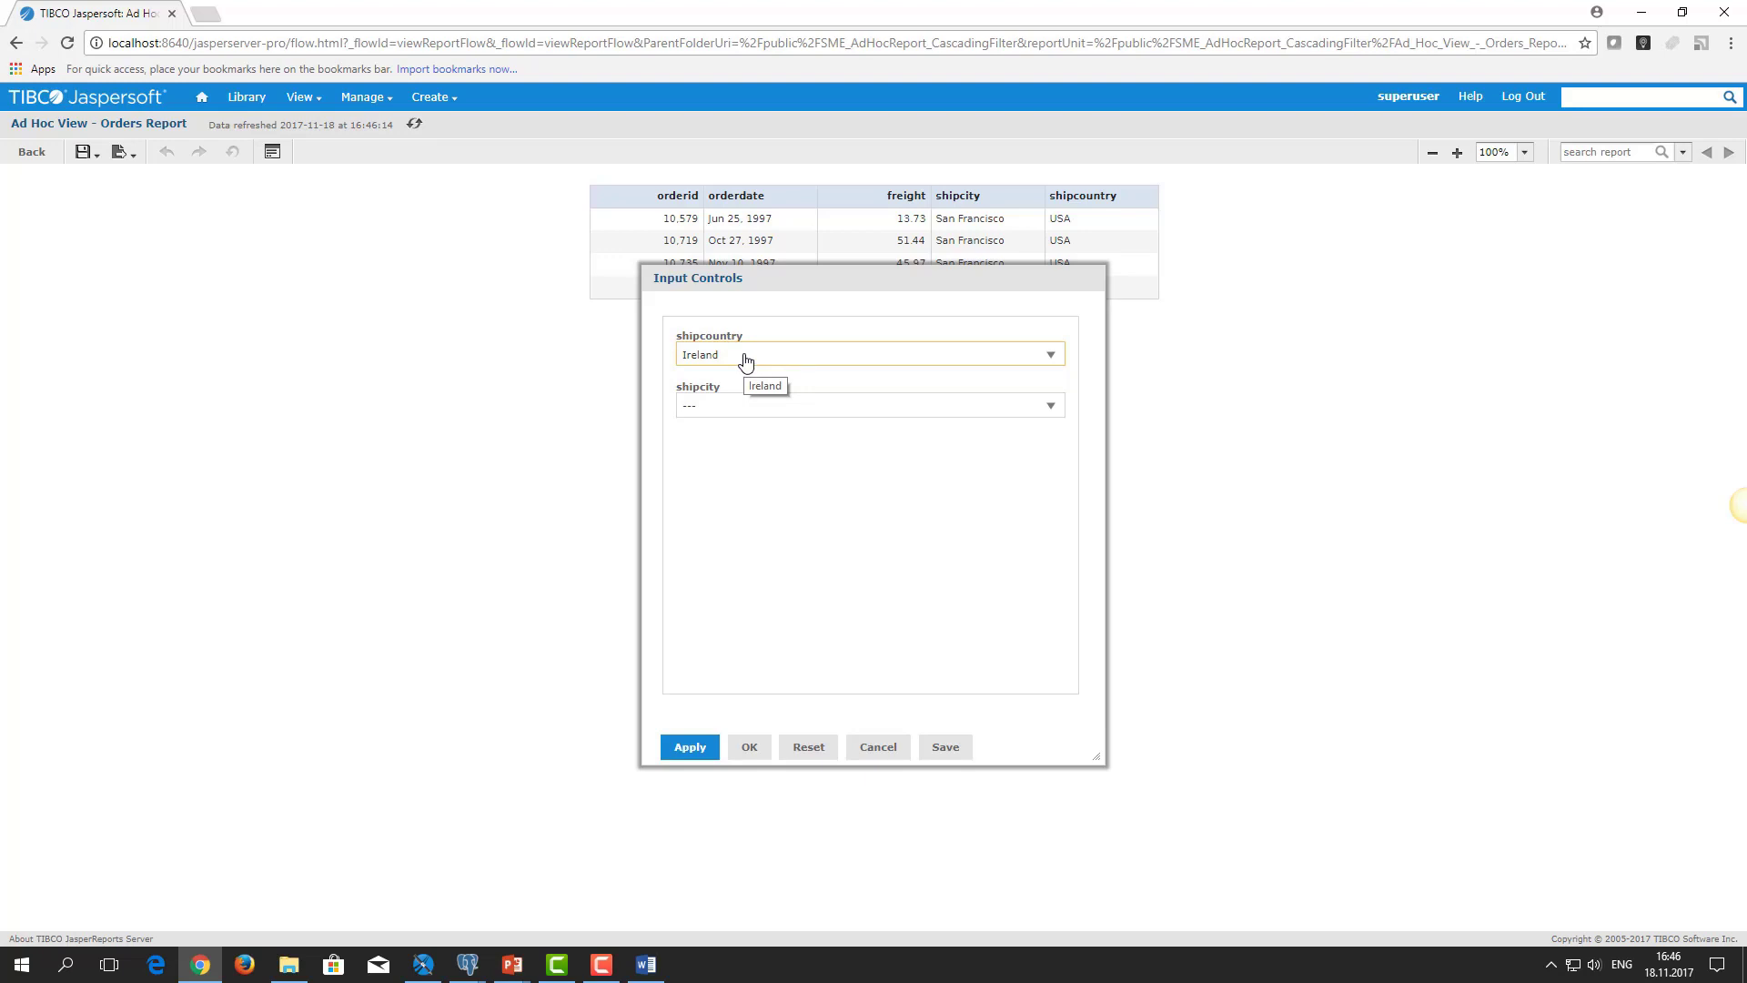
pyautogui.click(790, 407)
pyautogui.click(760, 357)
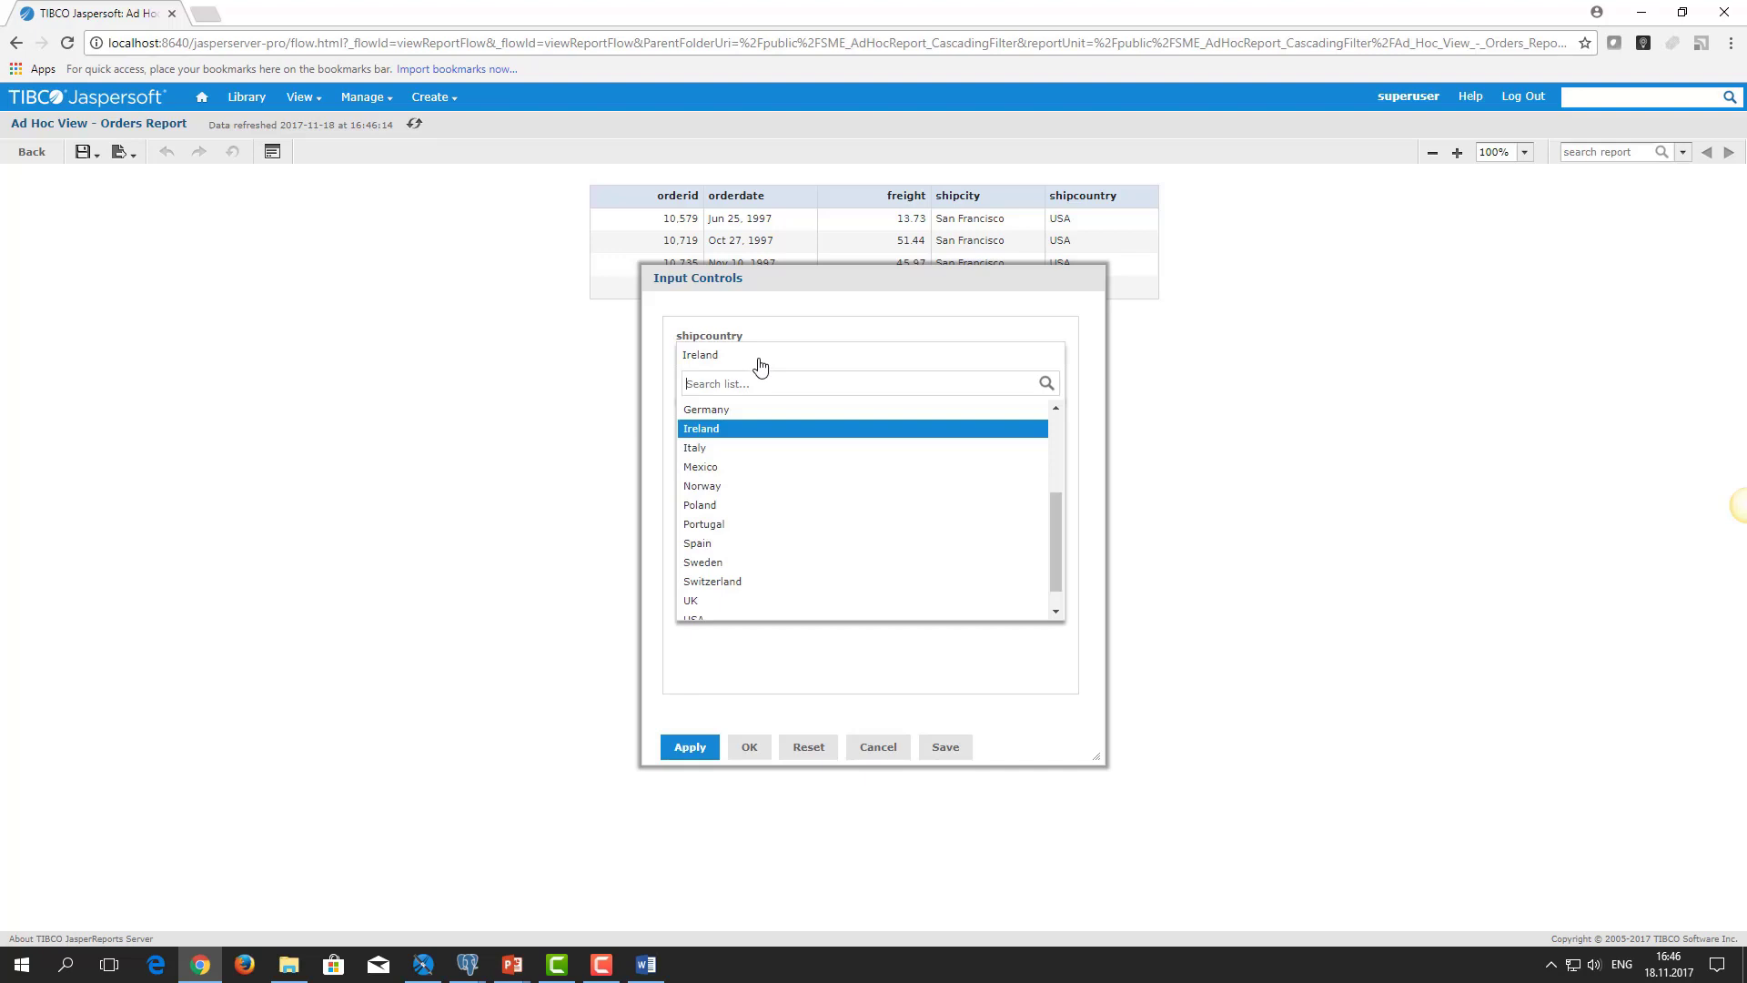
pyautogui.click(710, 602)
pyautogui.click(761, 409)
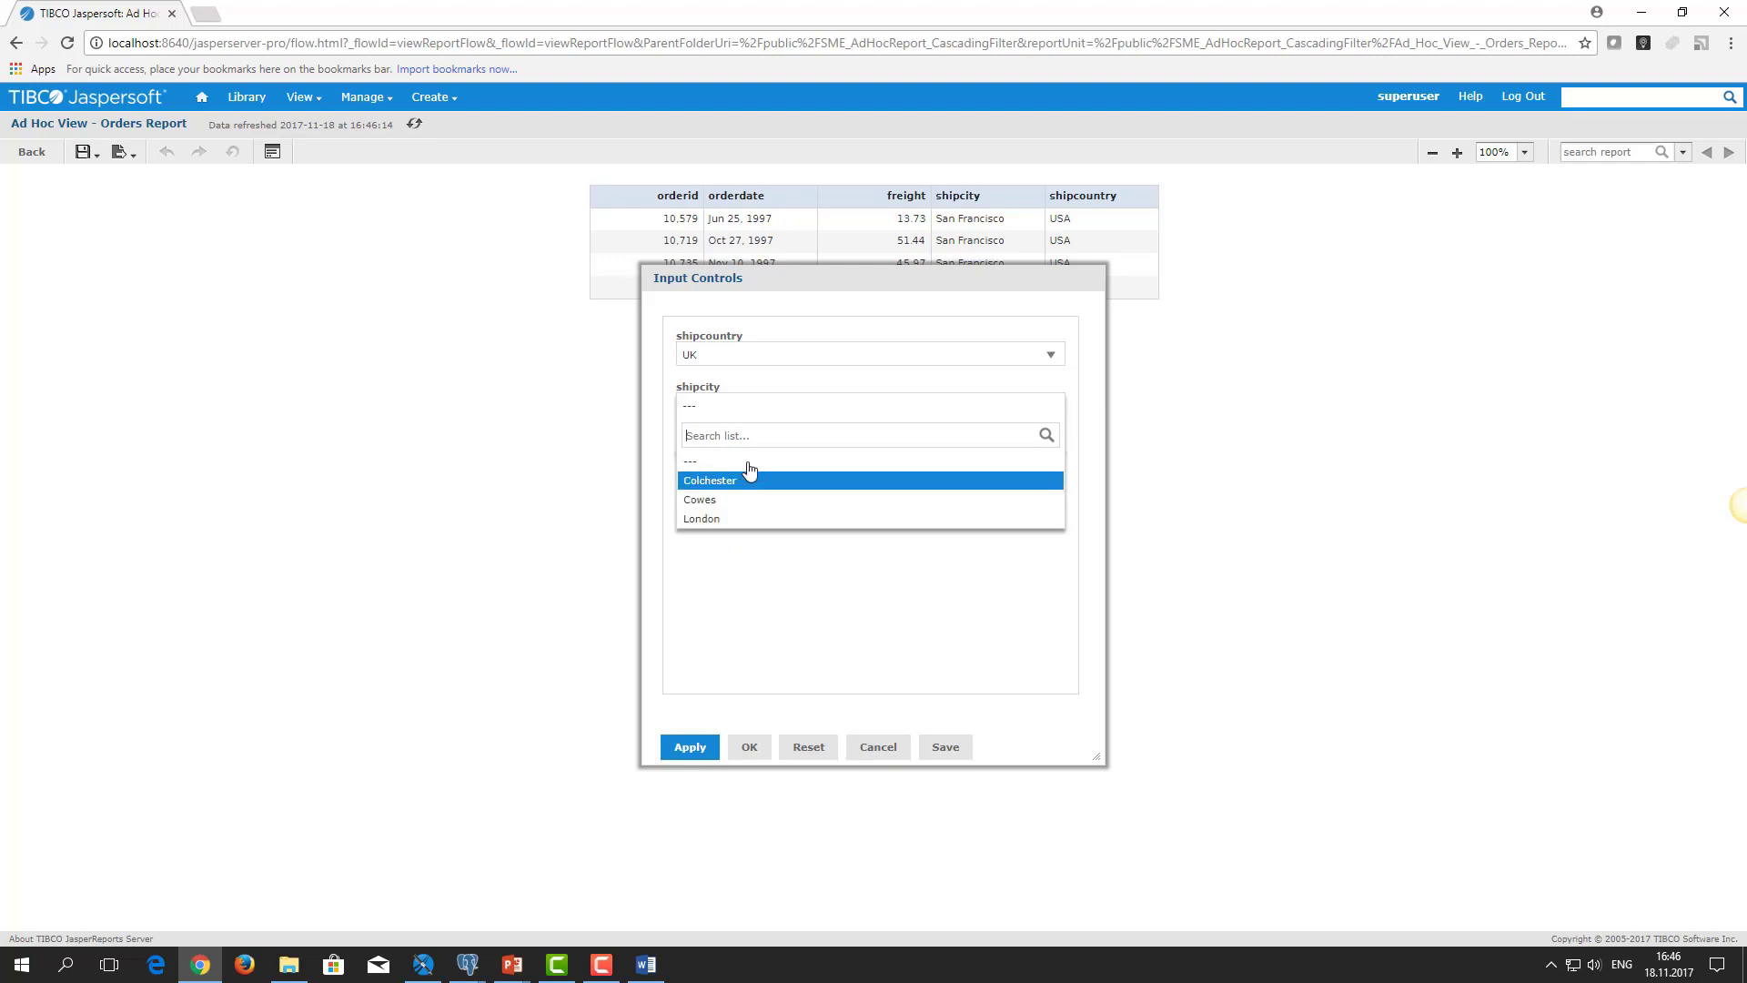
# Step: Select USA, review its city list, then cancel the input controls without applying
pyautogui.click(770, 363)
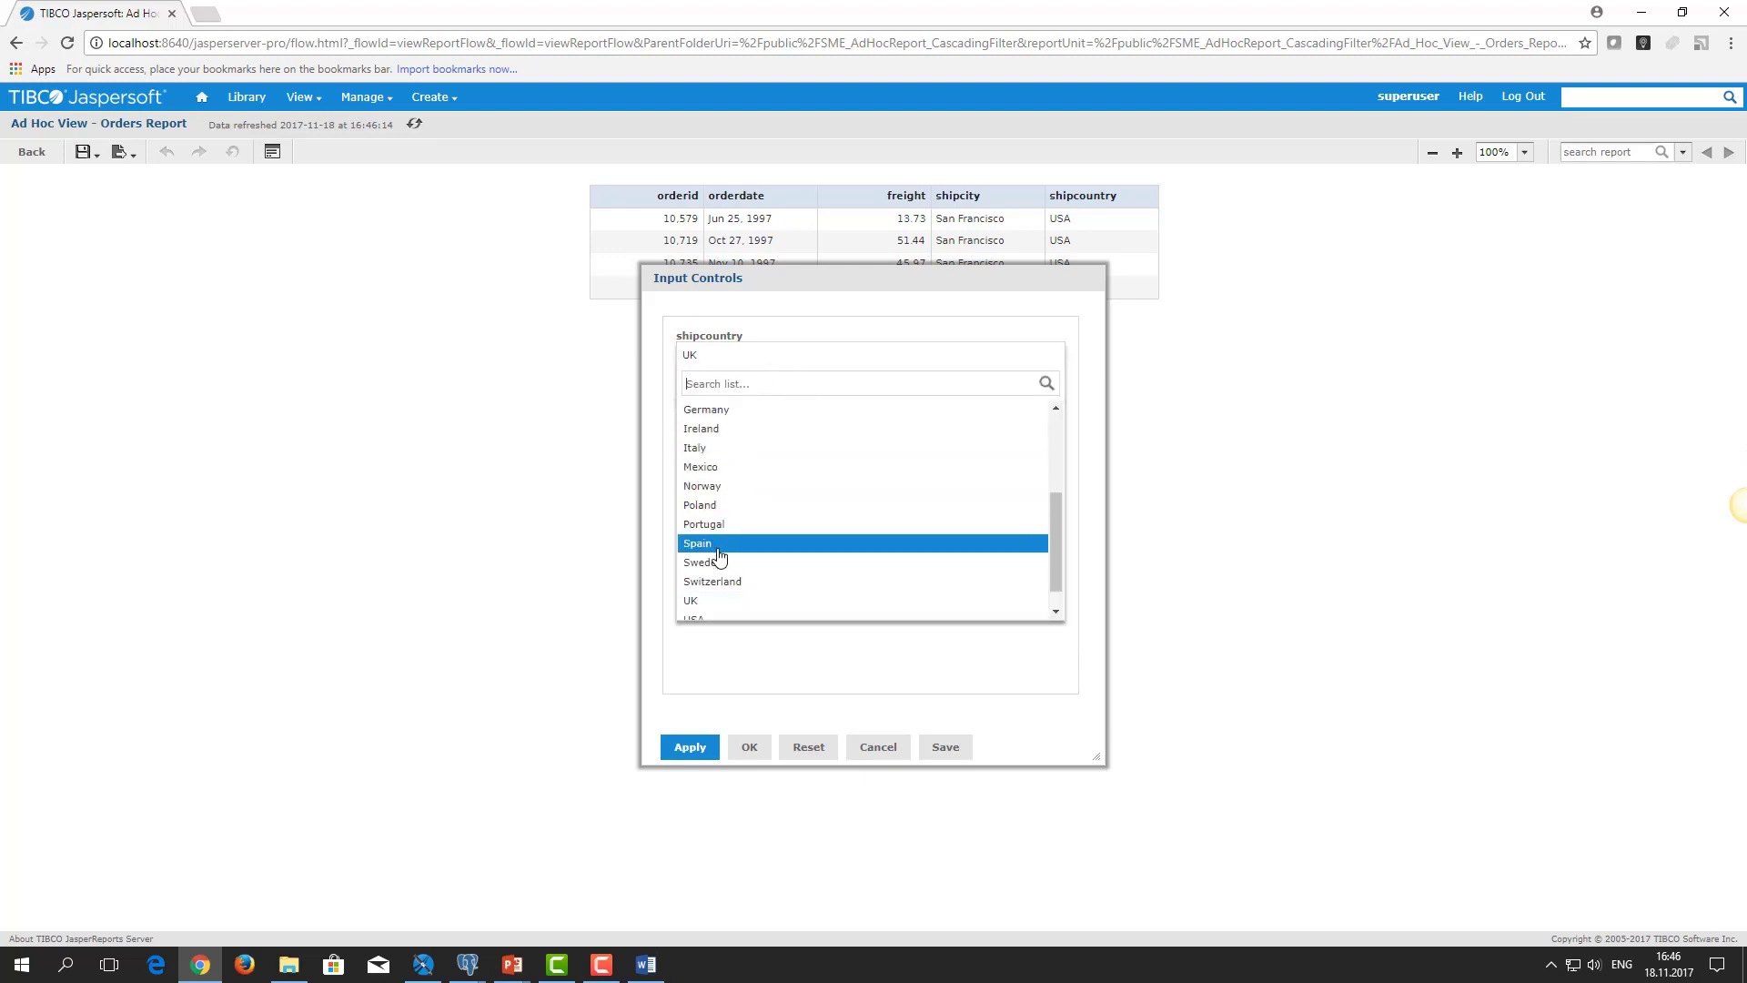
pyautogui.scroll(-1, 721, 559)
pyautogui.click(721, 593)
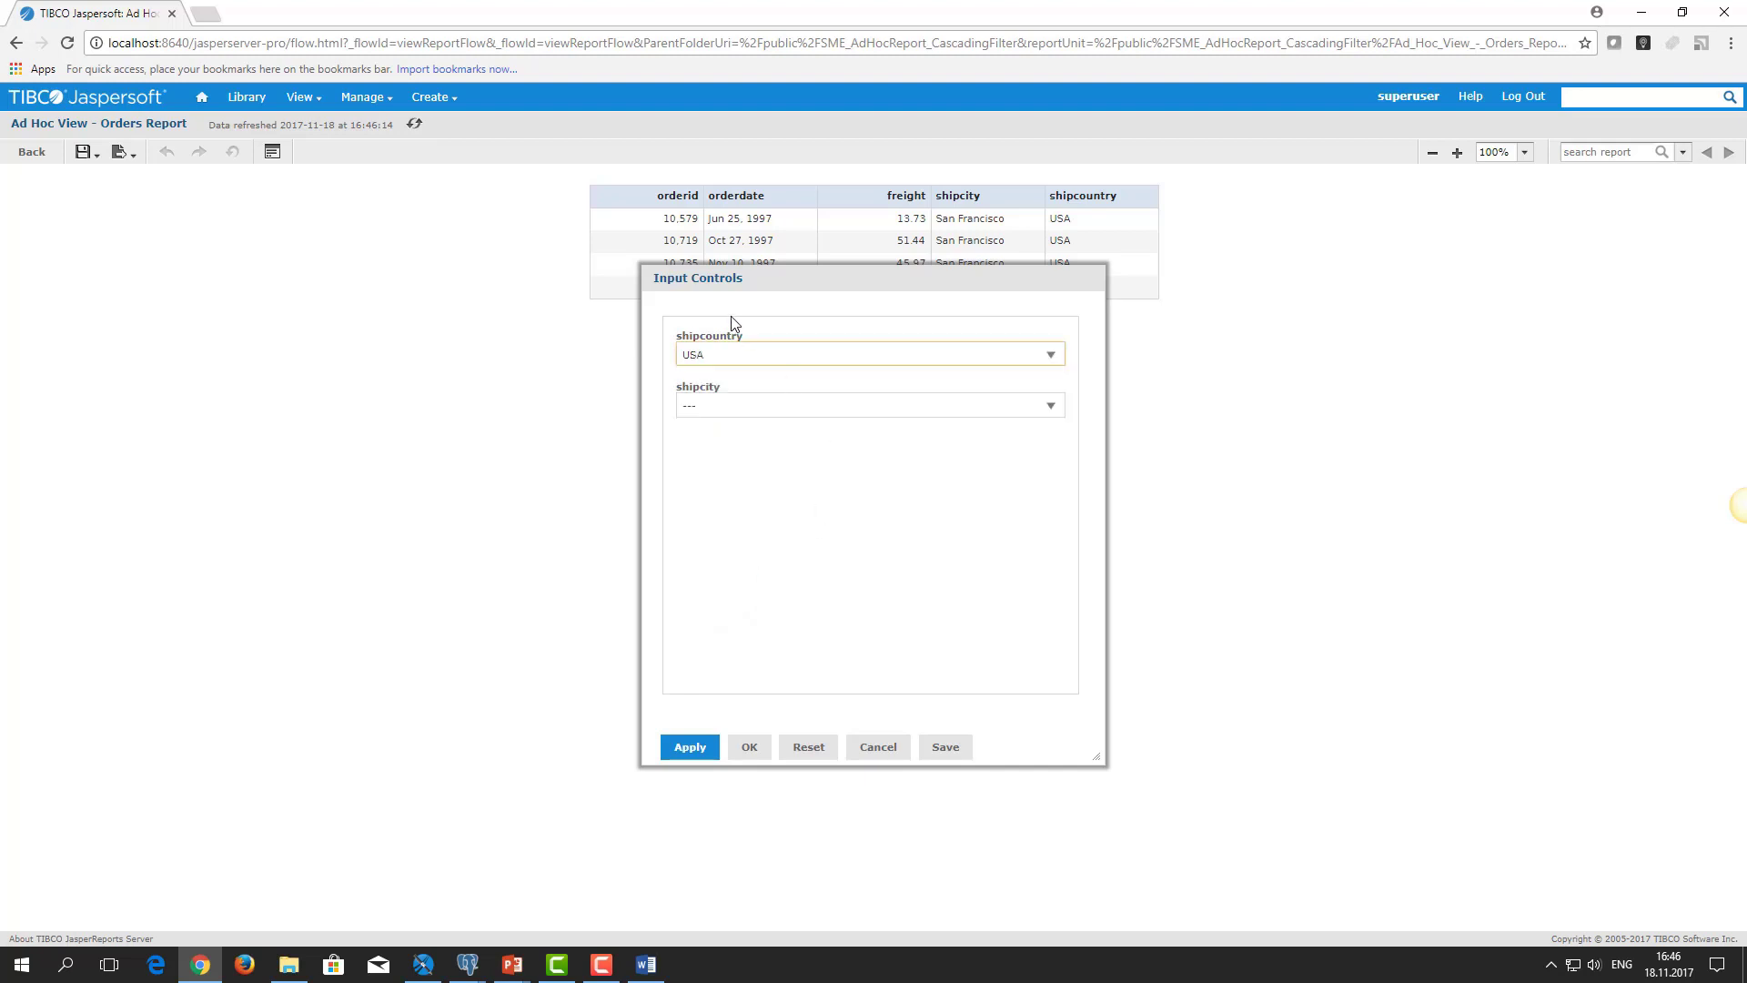
pyautogui.click(765, 411)
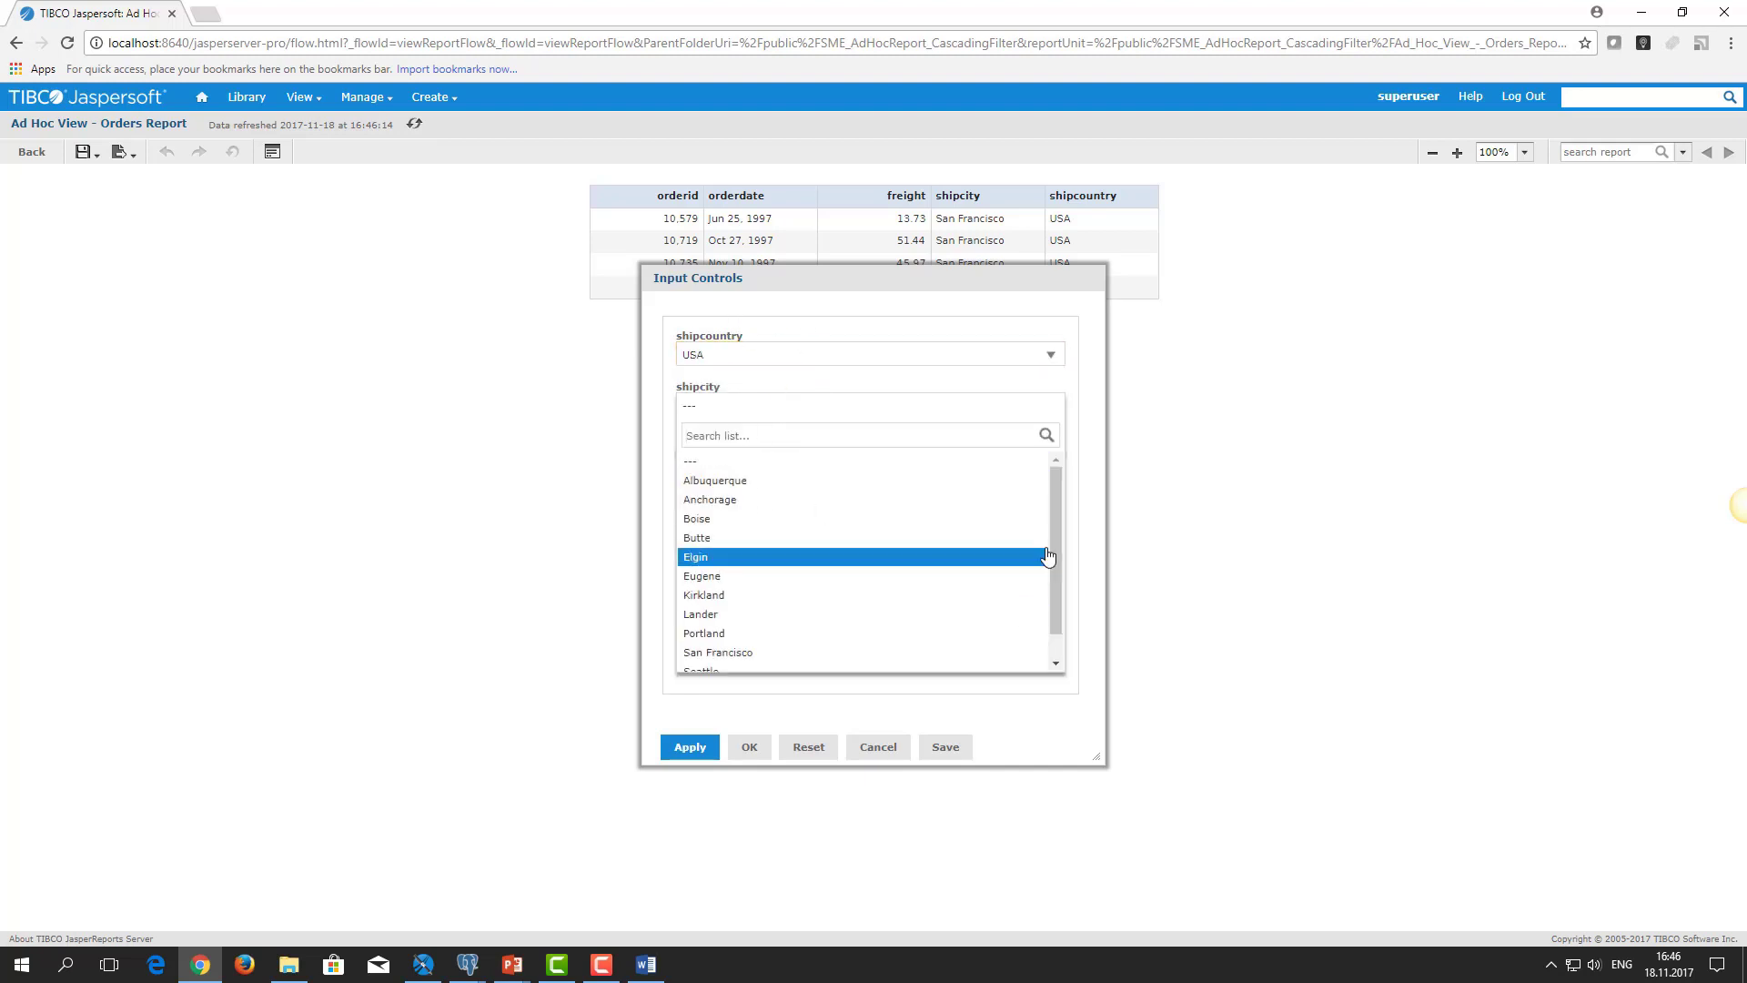
pyautogui.scroll(-1, 1045, 555)
pyautogui.scroll(1, 1049, 532)
pyautogui.scroll(-1, 1050, 519)
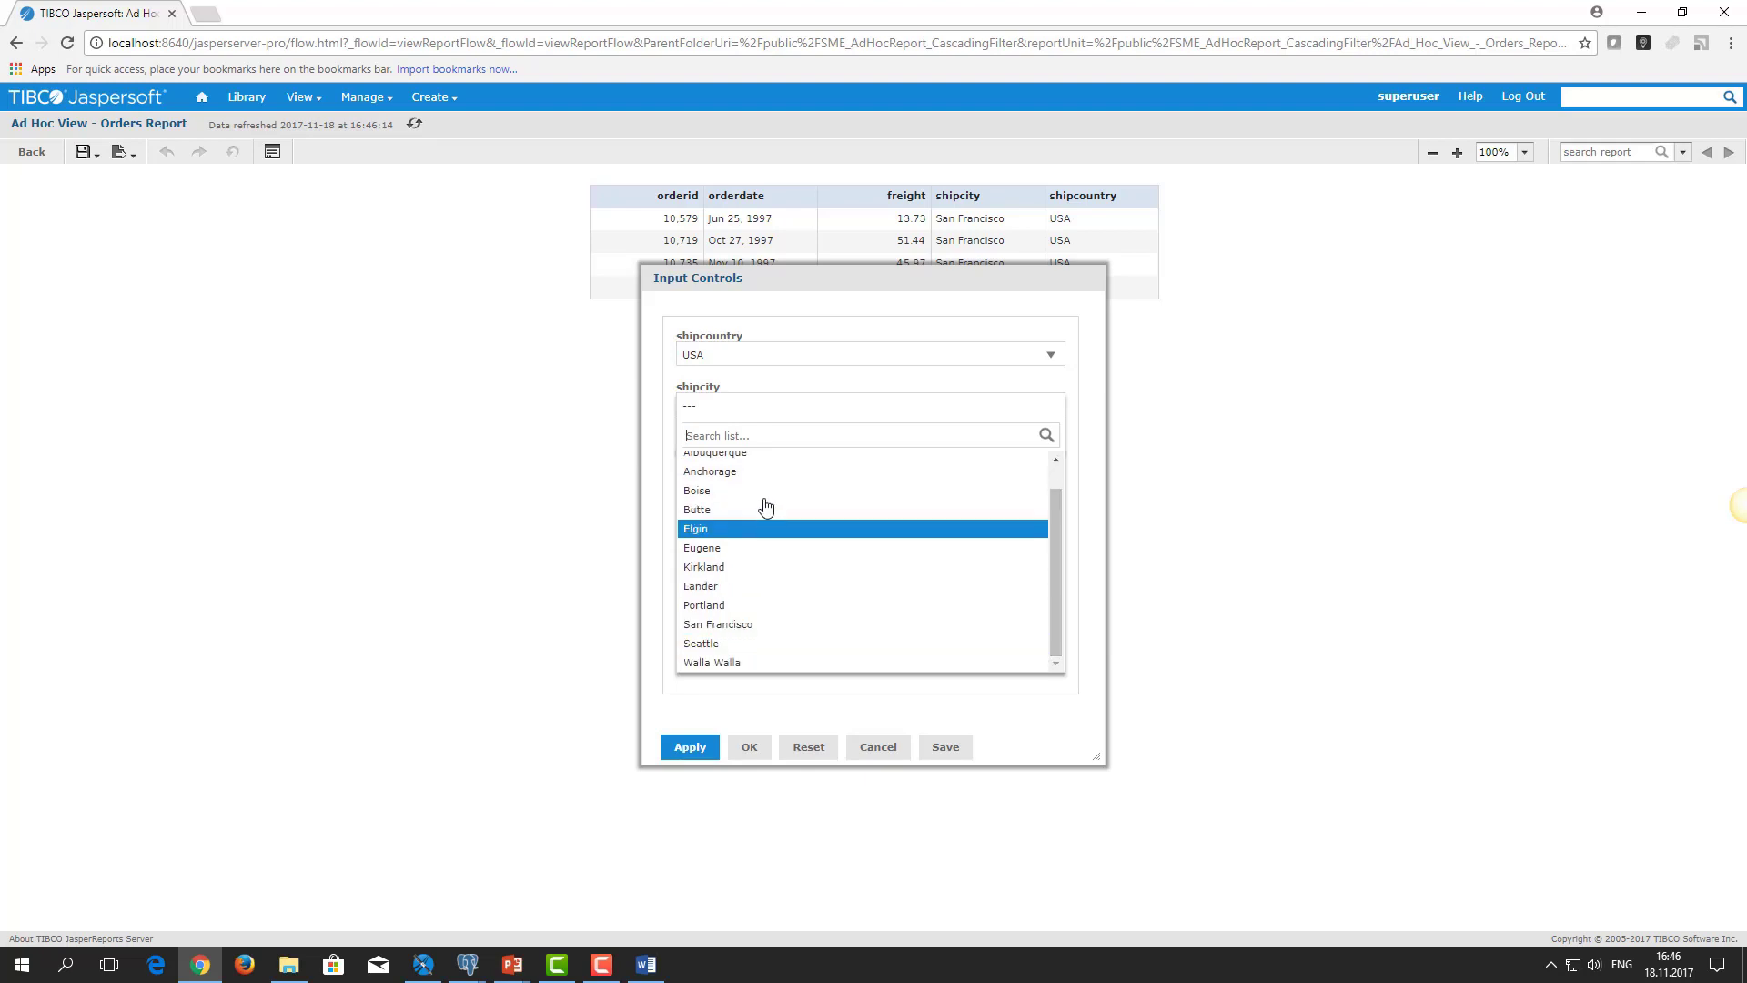
pyautogui.click(830, 709)
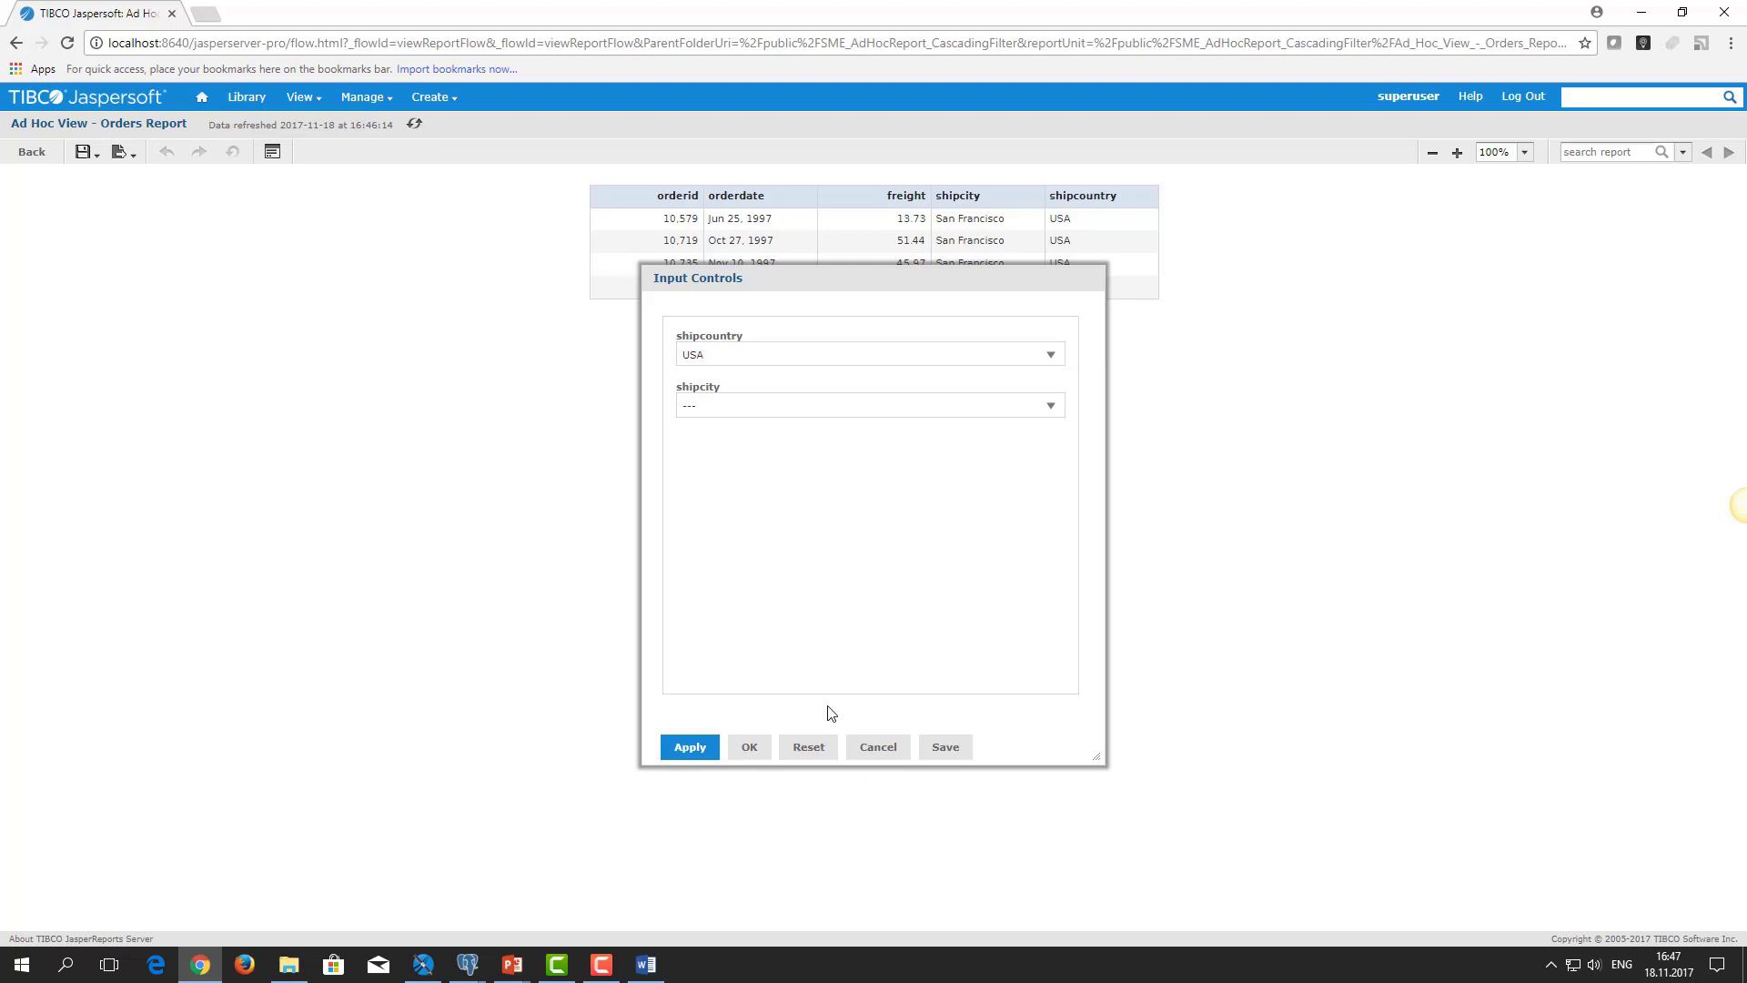
pyautogui.click(884, 751)
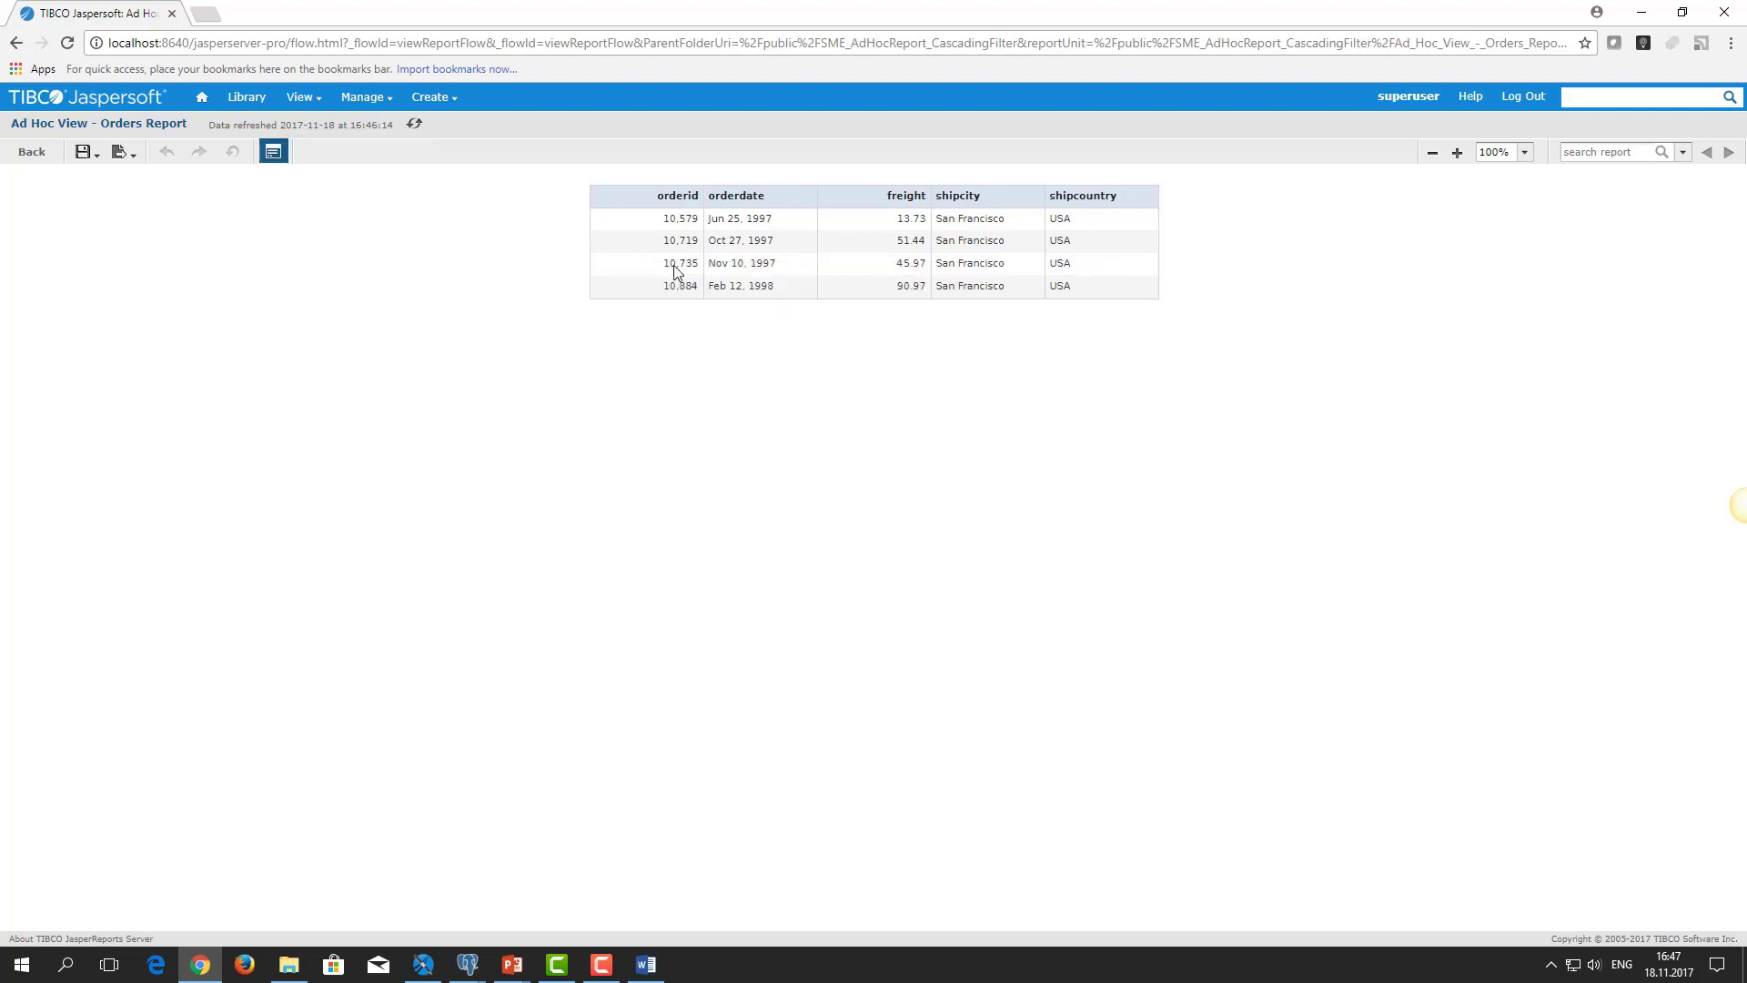
# Step: Create a report from the Orders ad hoc view using the default template
pyautogui.moveTo(304, 96)
pyautogui.click(309, 143)
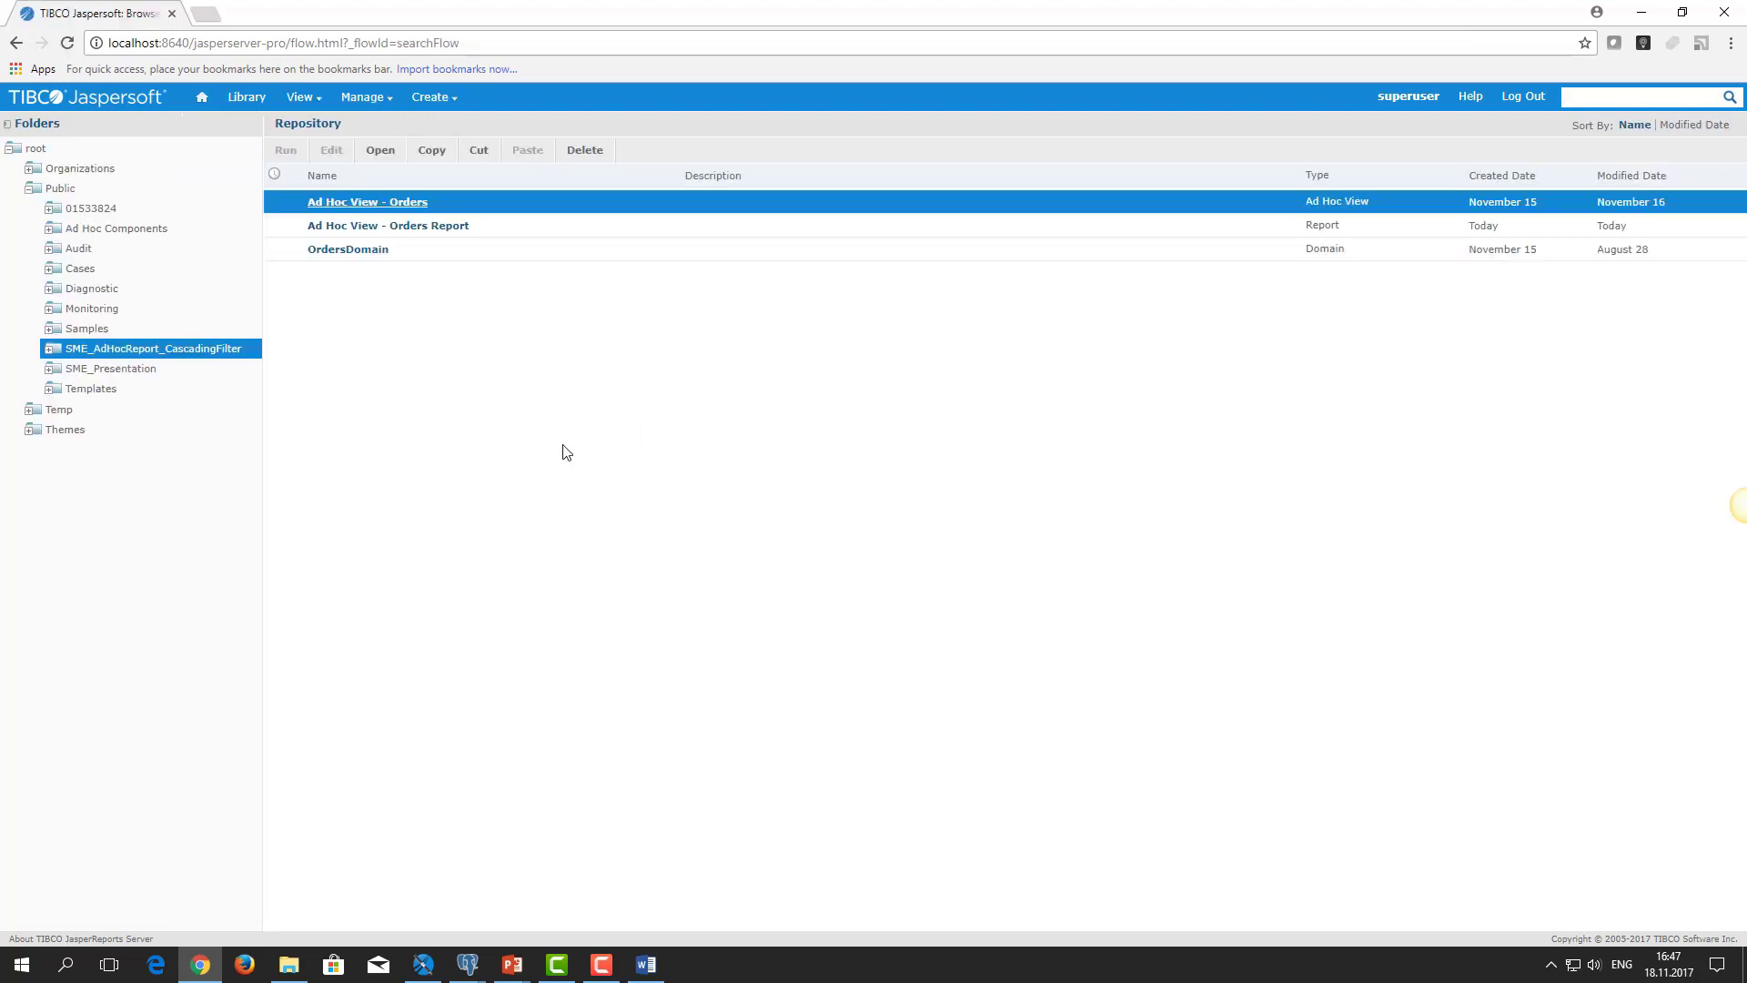
pyautogui.rightClick(364, 204)
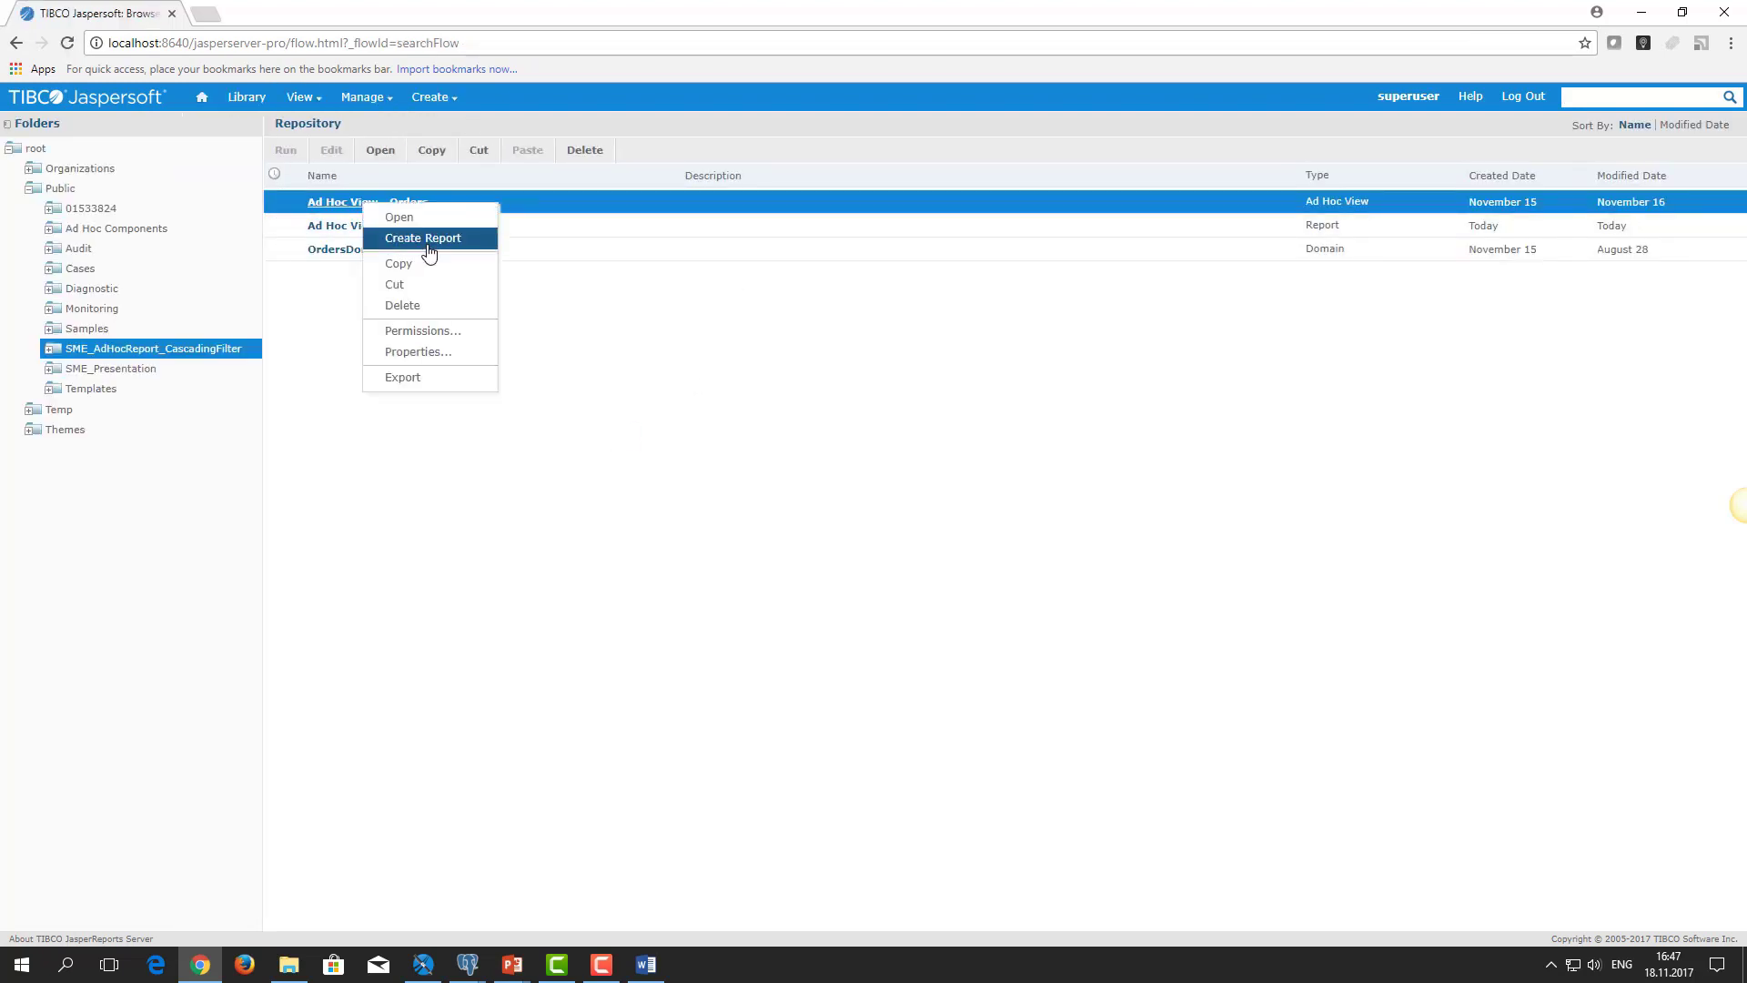
pyautogui.click(426, 241)
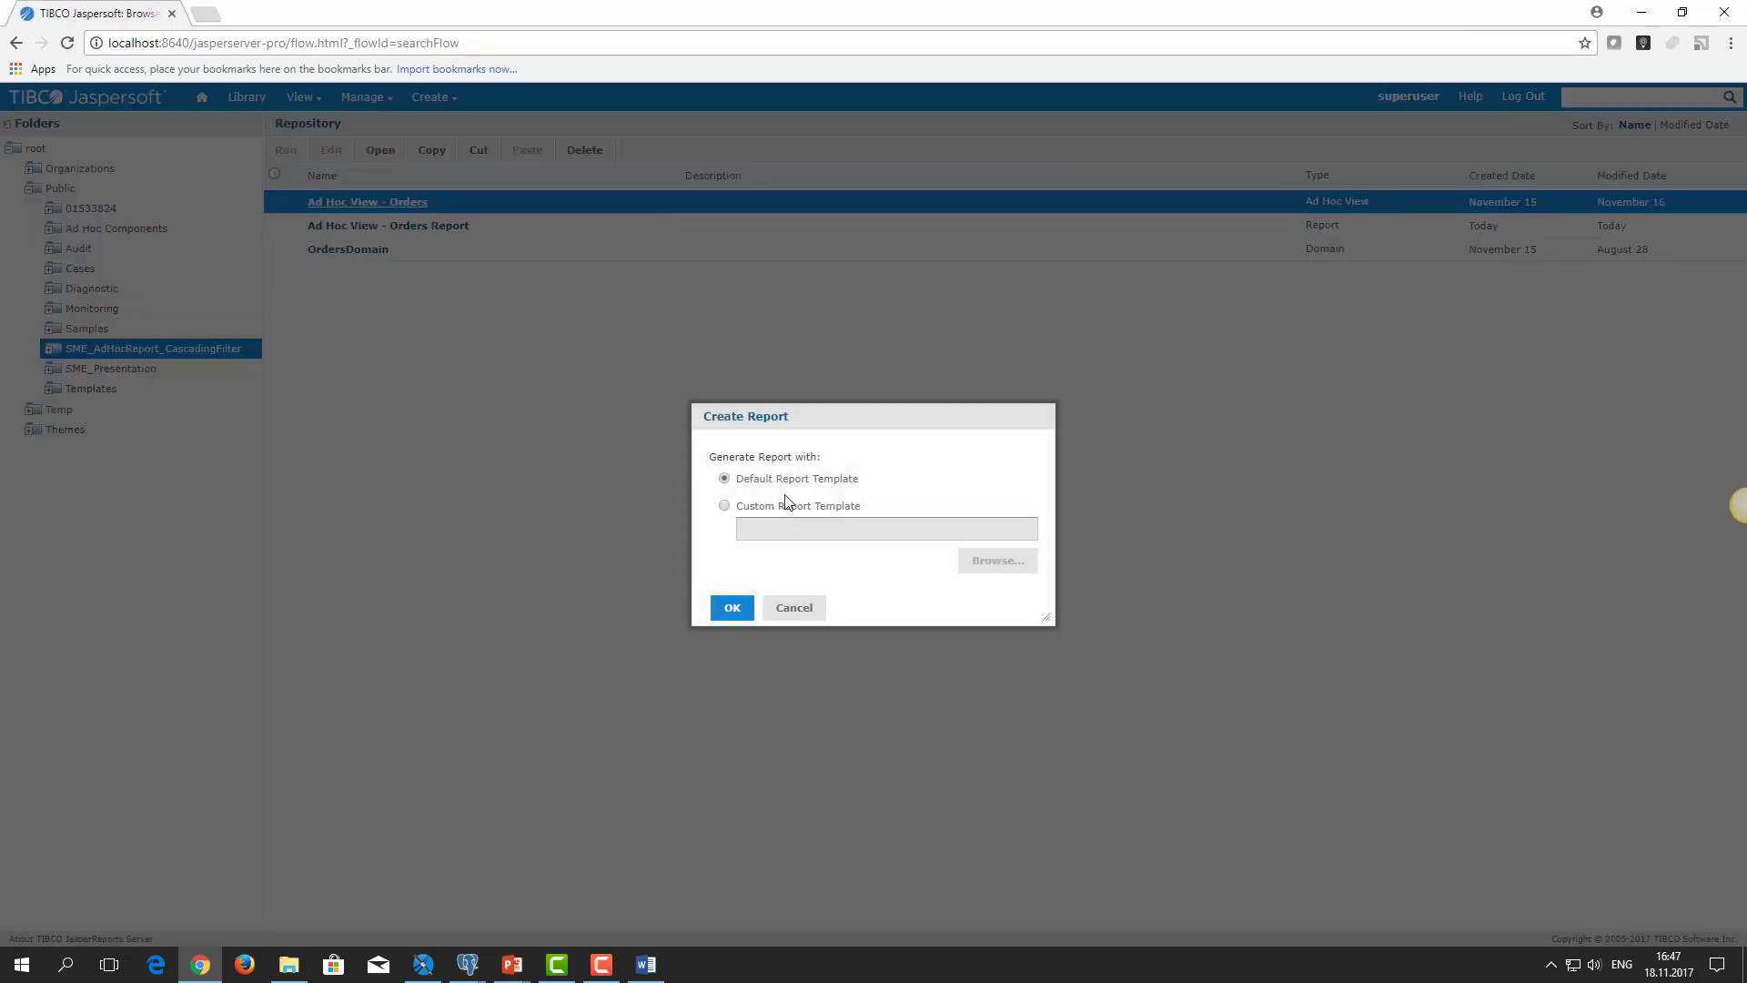
pyautogui.click(733, 608)
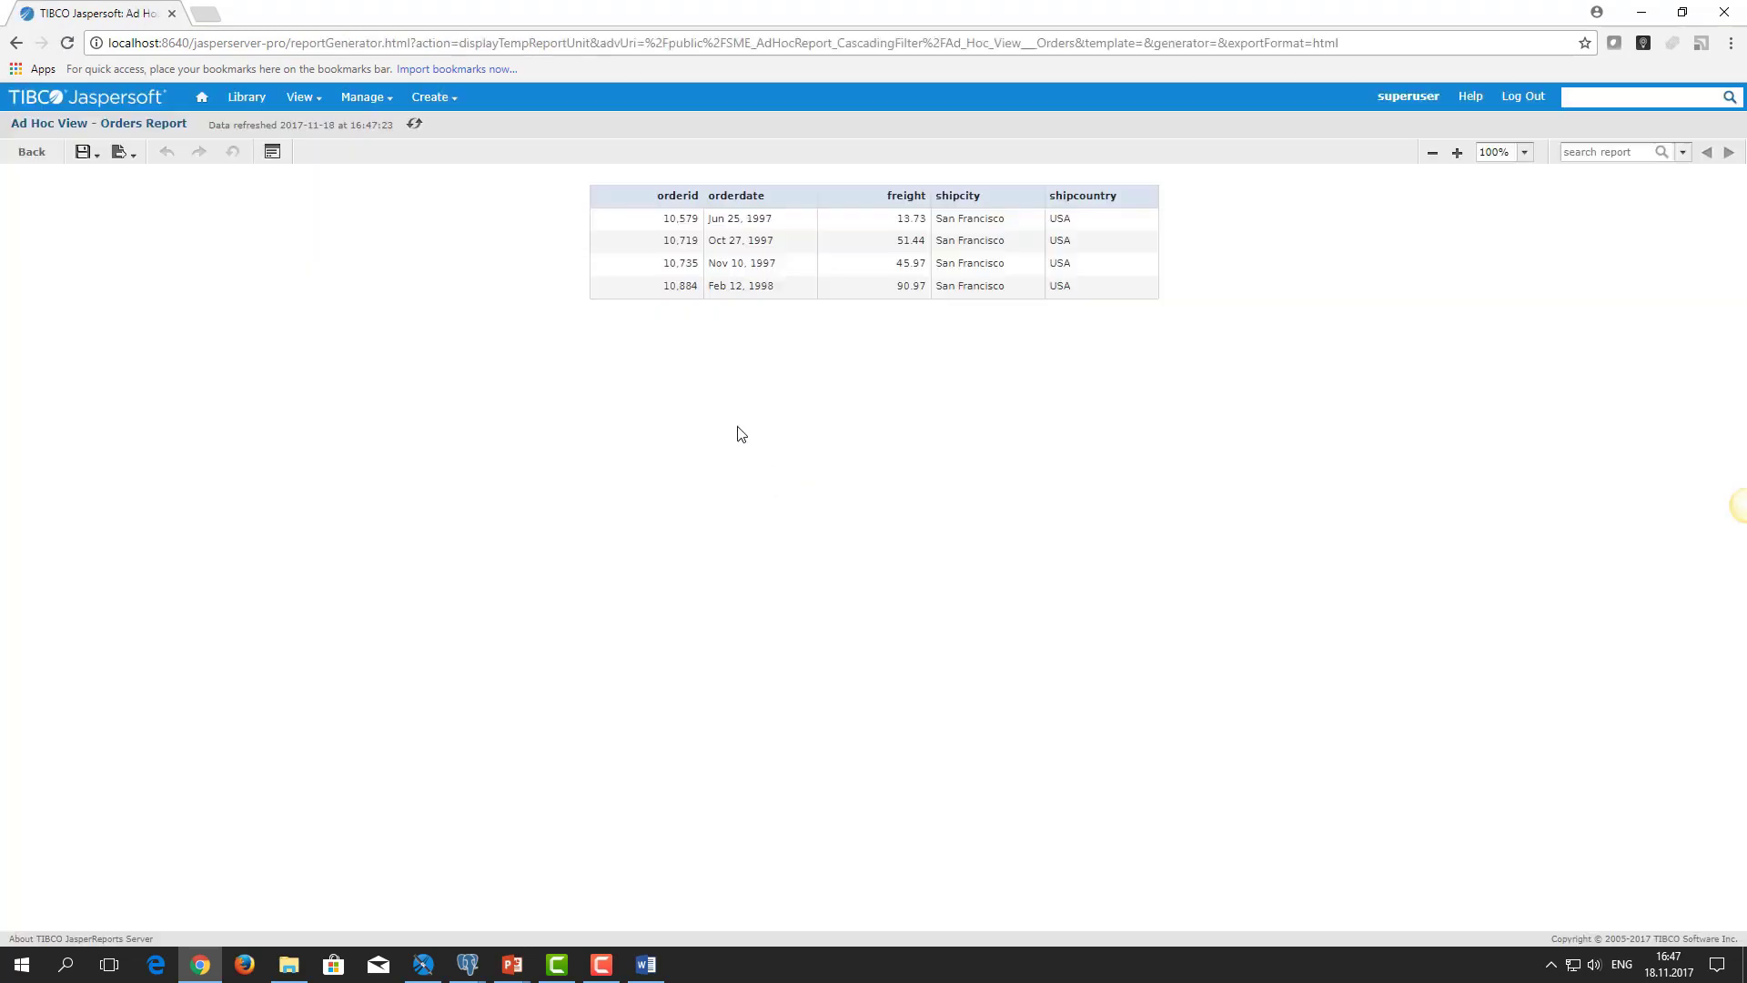
# Step: Save the report as 'Ad Hoc View - Orders Report - CustomIC'
pyautogui.click(85, 152)
pyautogui.click(109, 195)
pyautogui.click(869, 341)
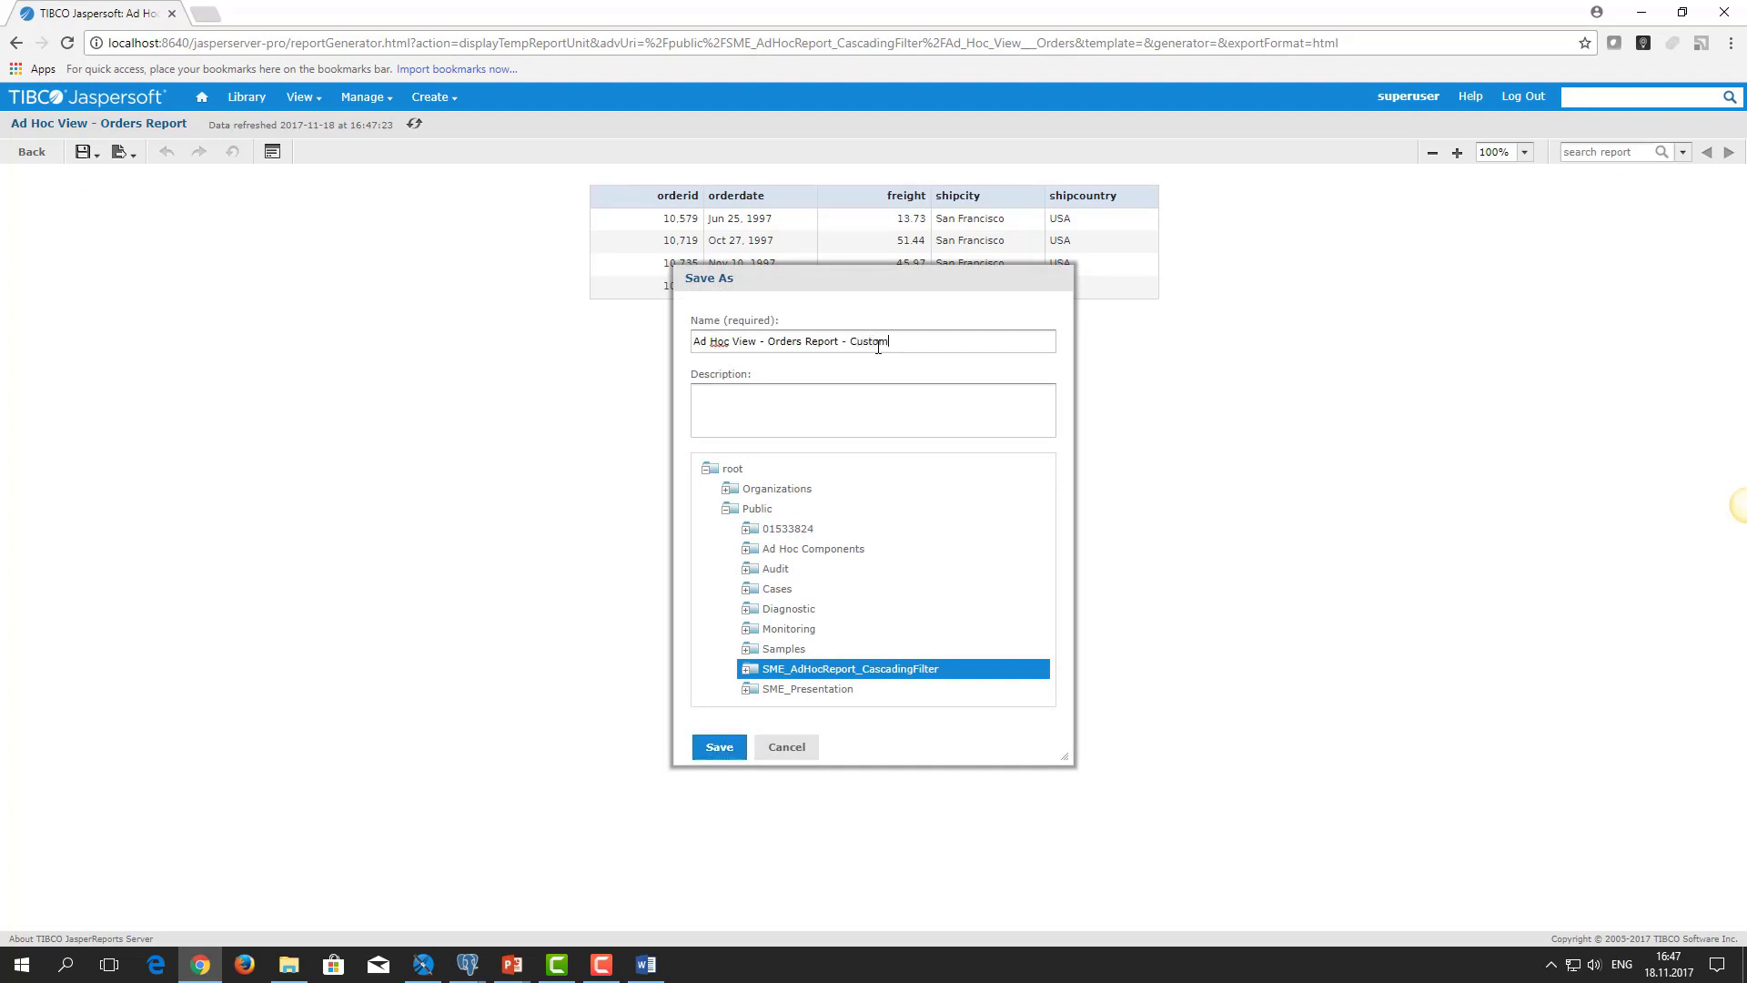
pyautogui.click(717, 747)
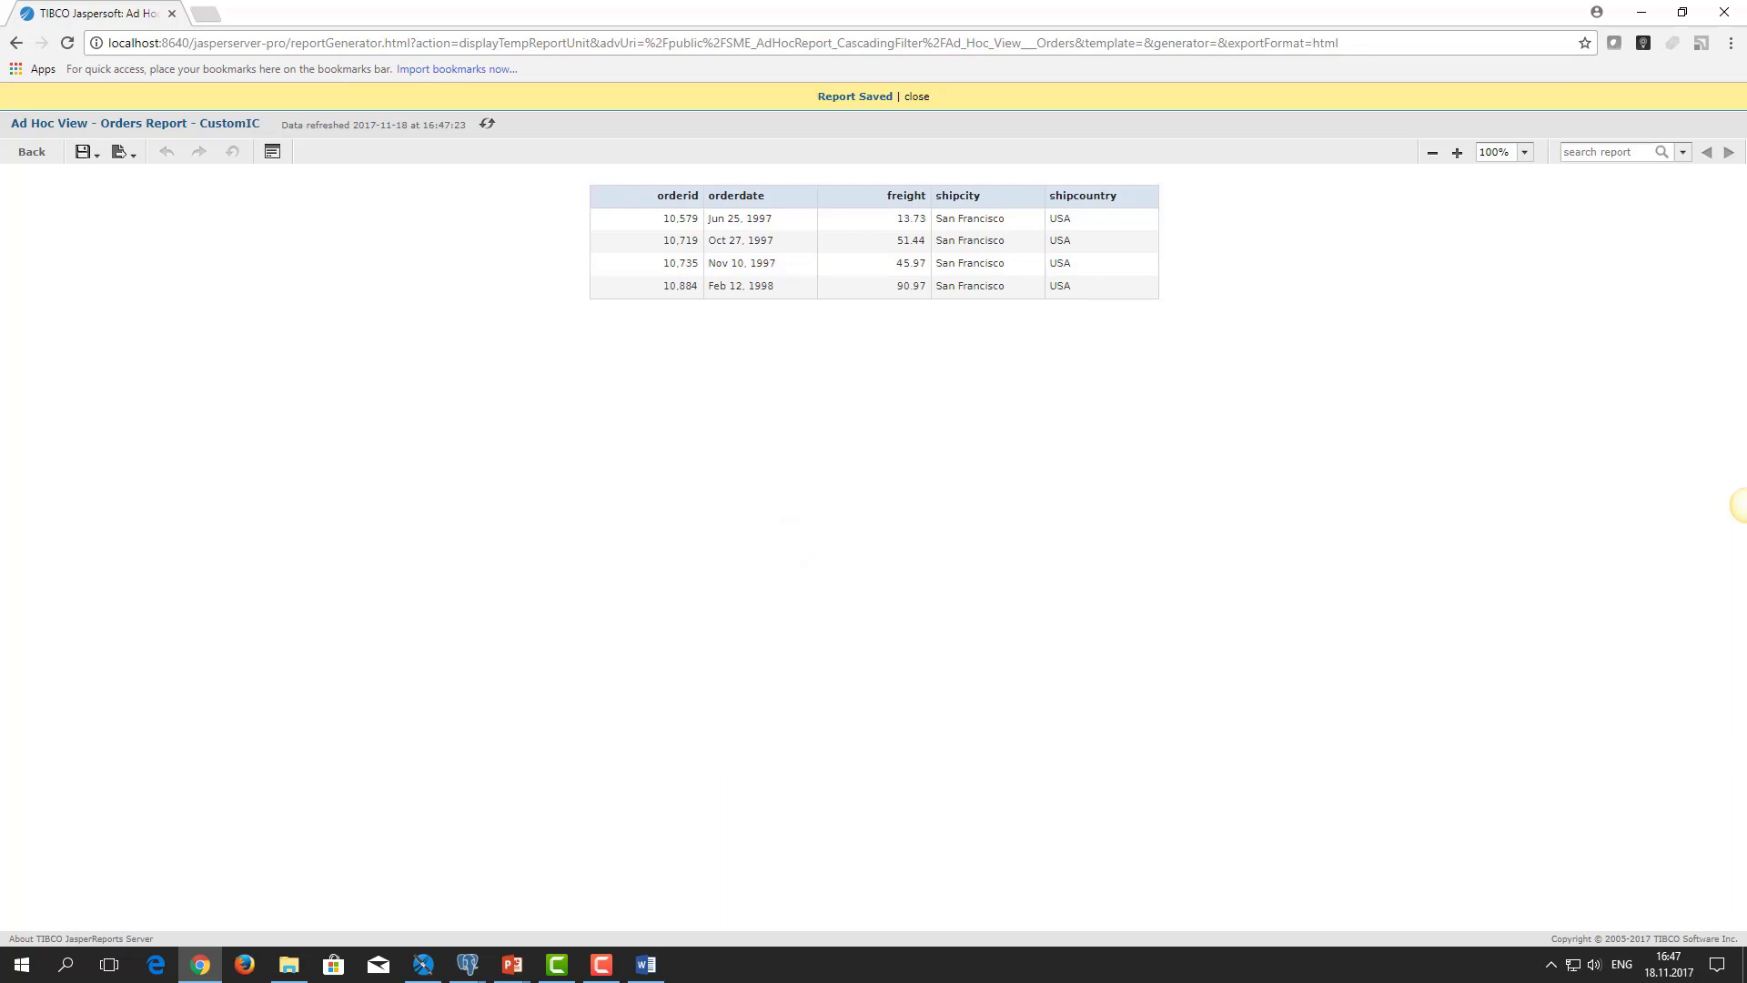
pyautogui.hotkey('alt', 'Tab')
# Step: Refresh the SME_AdHocReport_CascadingFilter folder and expand the CustomIC report and Orders ad hoc view
pyautogui.rightClick(138, 426)
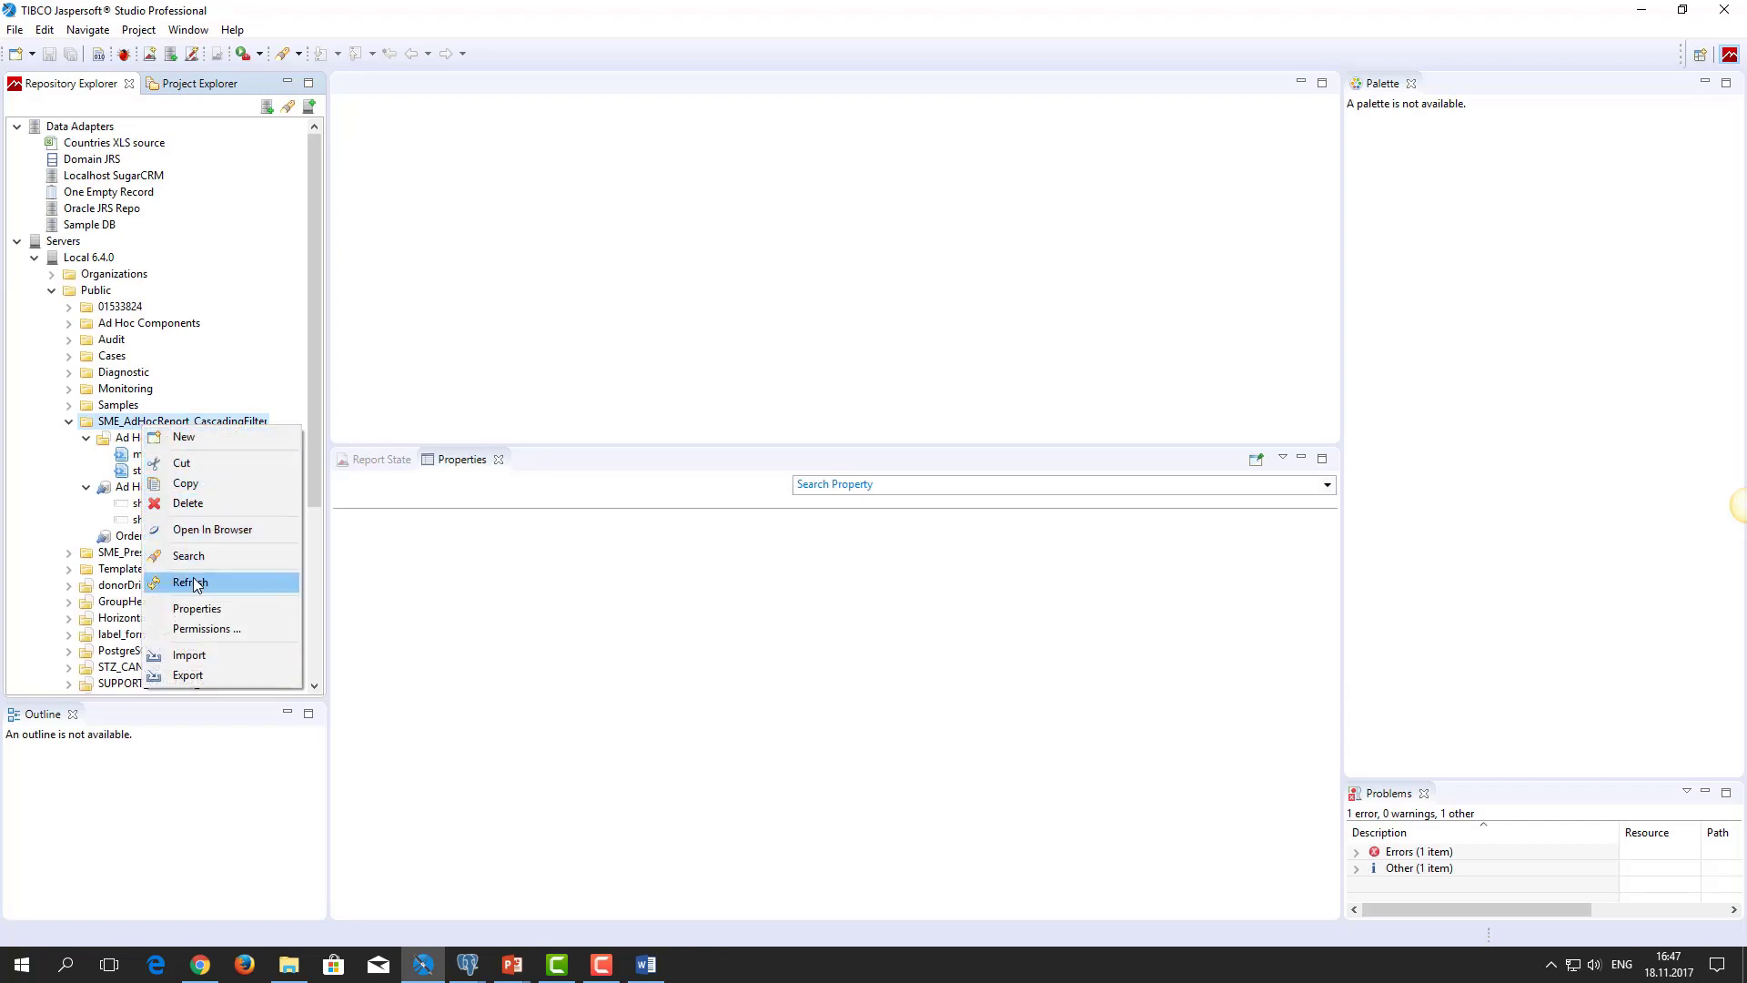
pyautogui.click(192, 582)
pyautogui.click(106, 460)
pyautogui.click(86, 455)
pyautogui.click(131, 473)
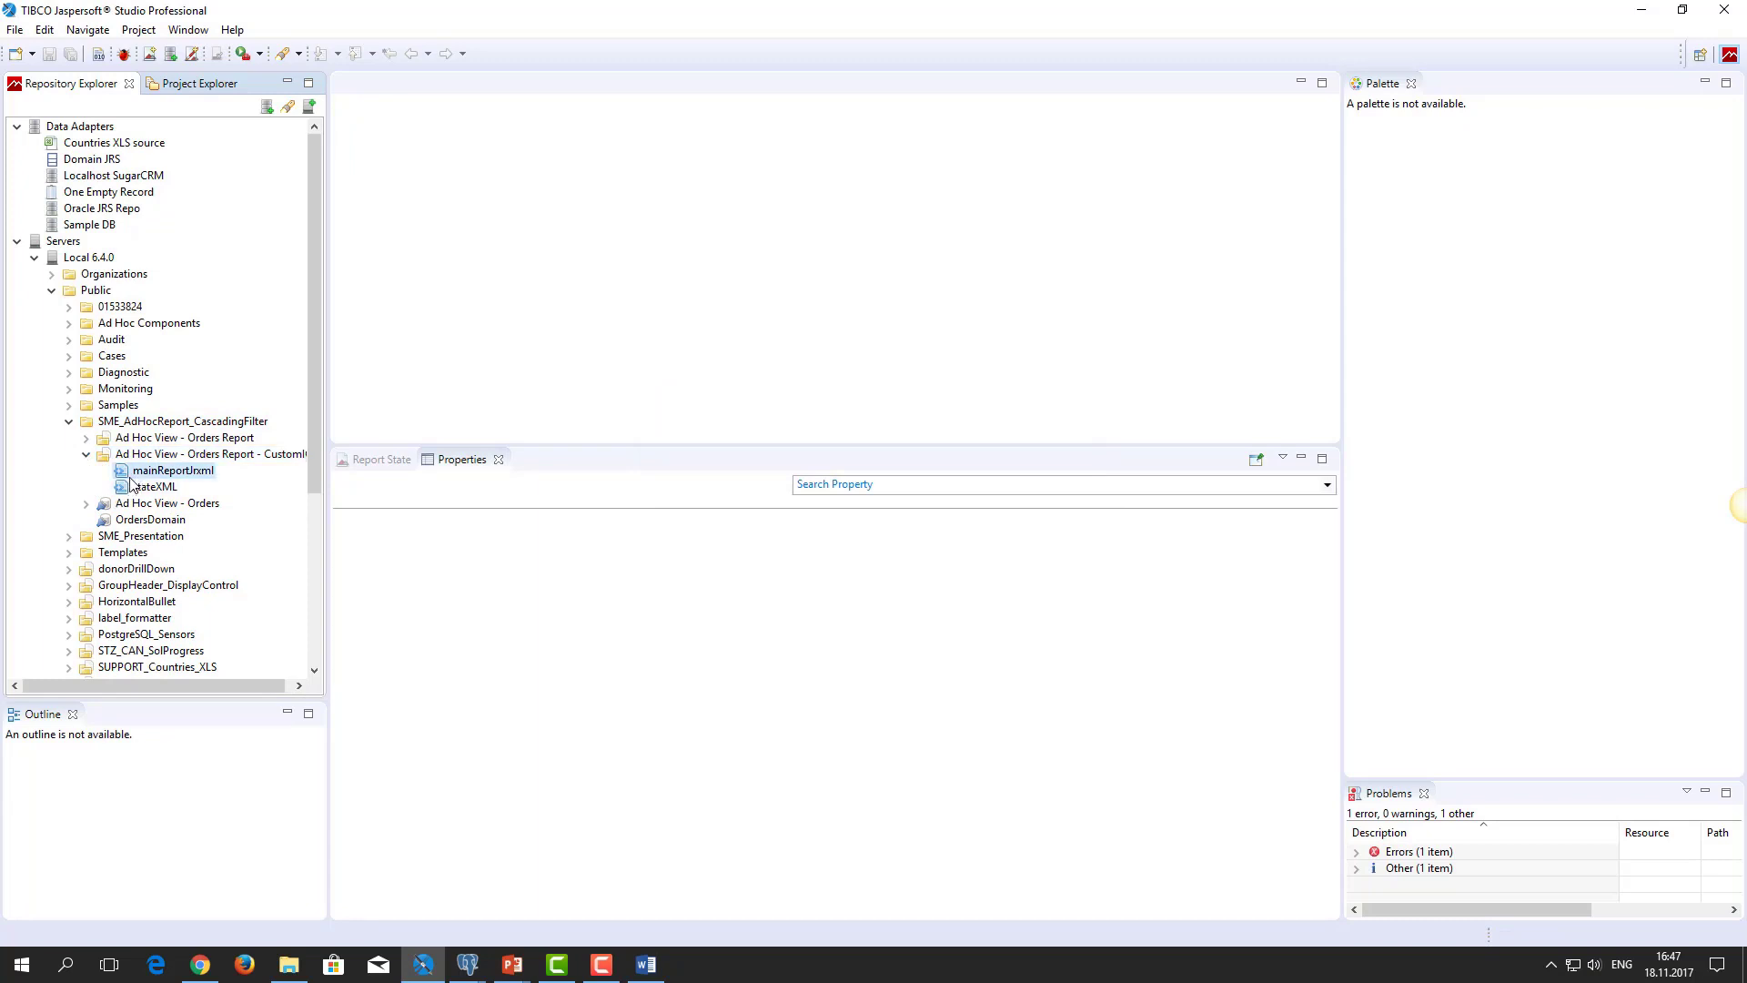
pyautogui.click(85, 503)
pyautogui.moveTo(318, 447); pyautogui.dragTo(317, 464)
# Step: Copy the shipcountry input control into the CustomIC report
pyautogui.rightClick(171, 490)
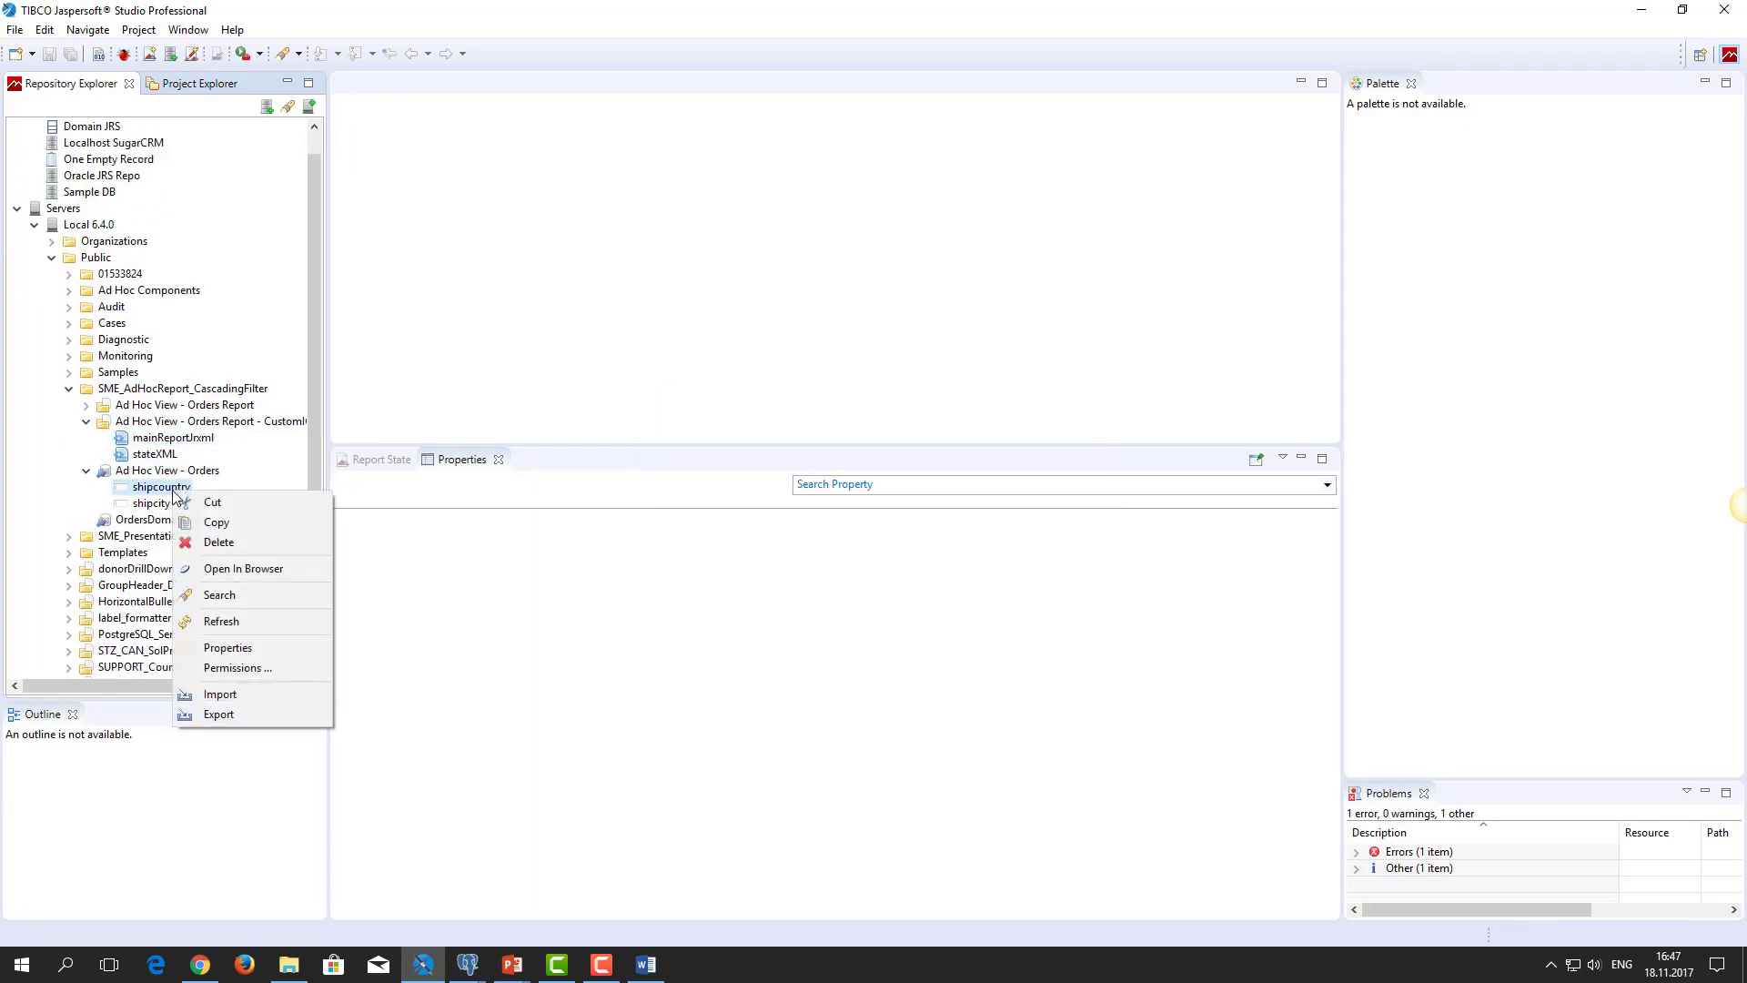
pyautogui.click(238, 491)
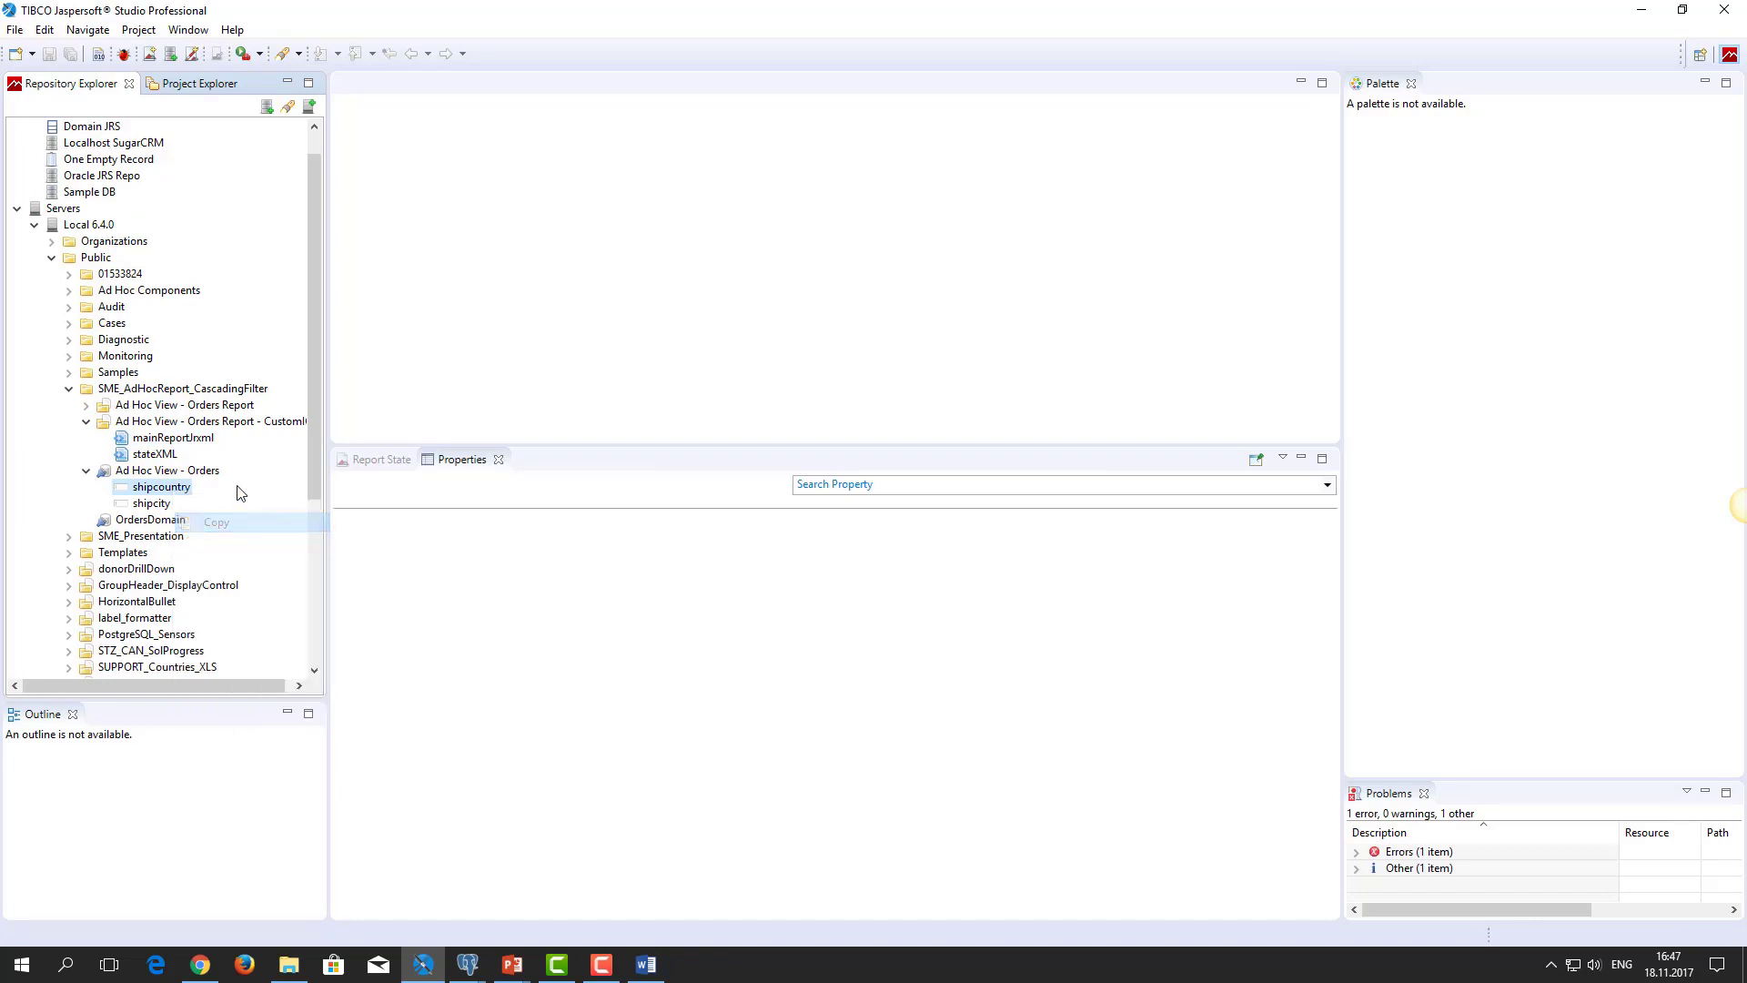
pyautogui.click(221, 423)
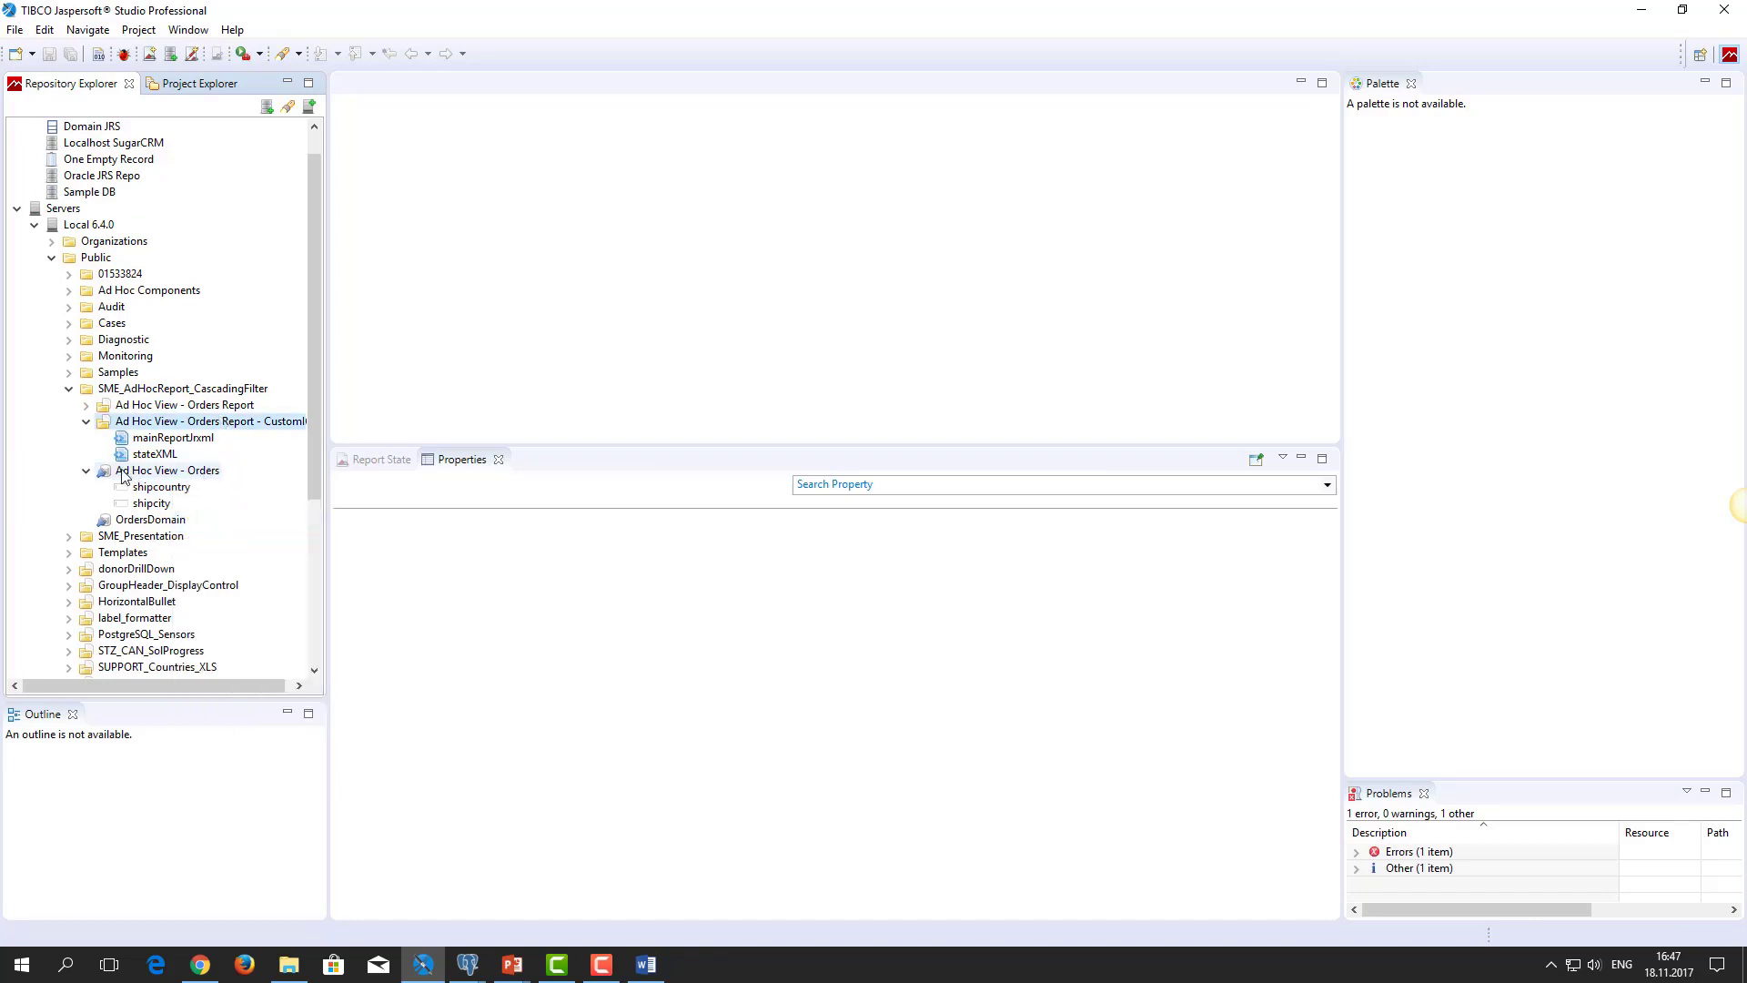
pyautogui.rightClick(183, 428)
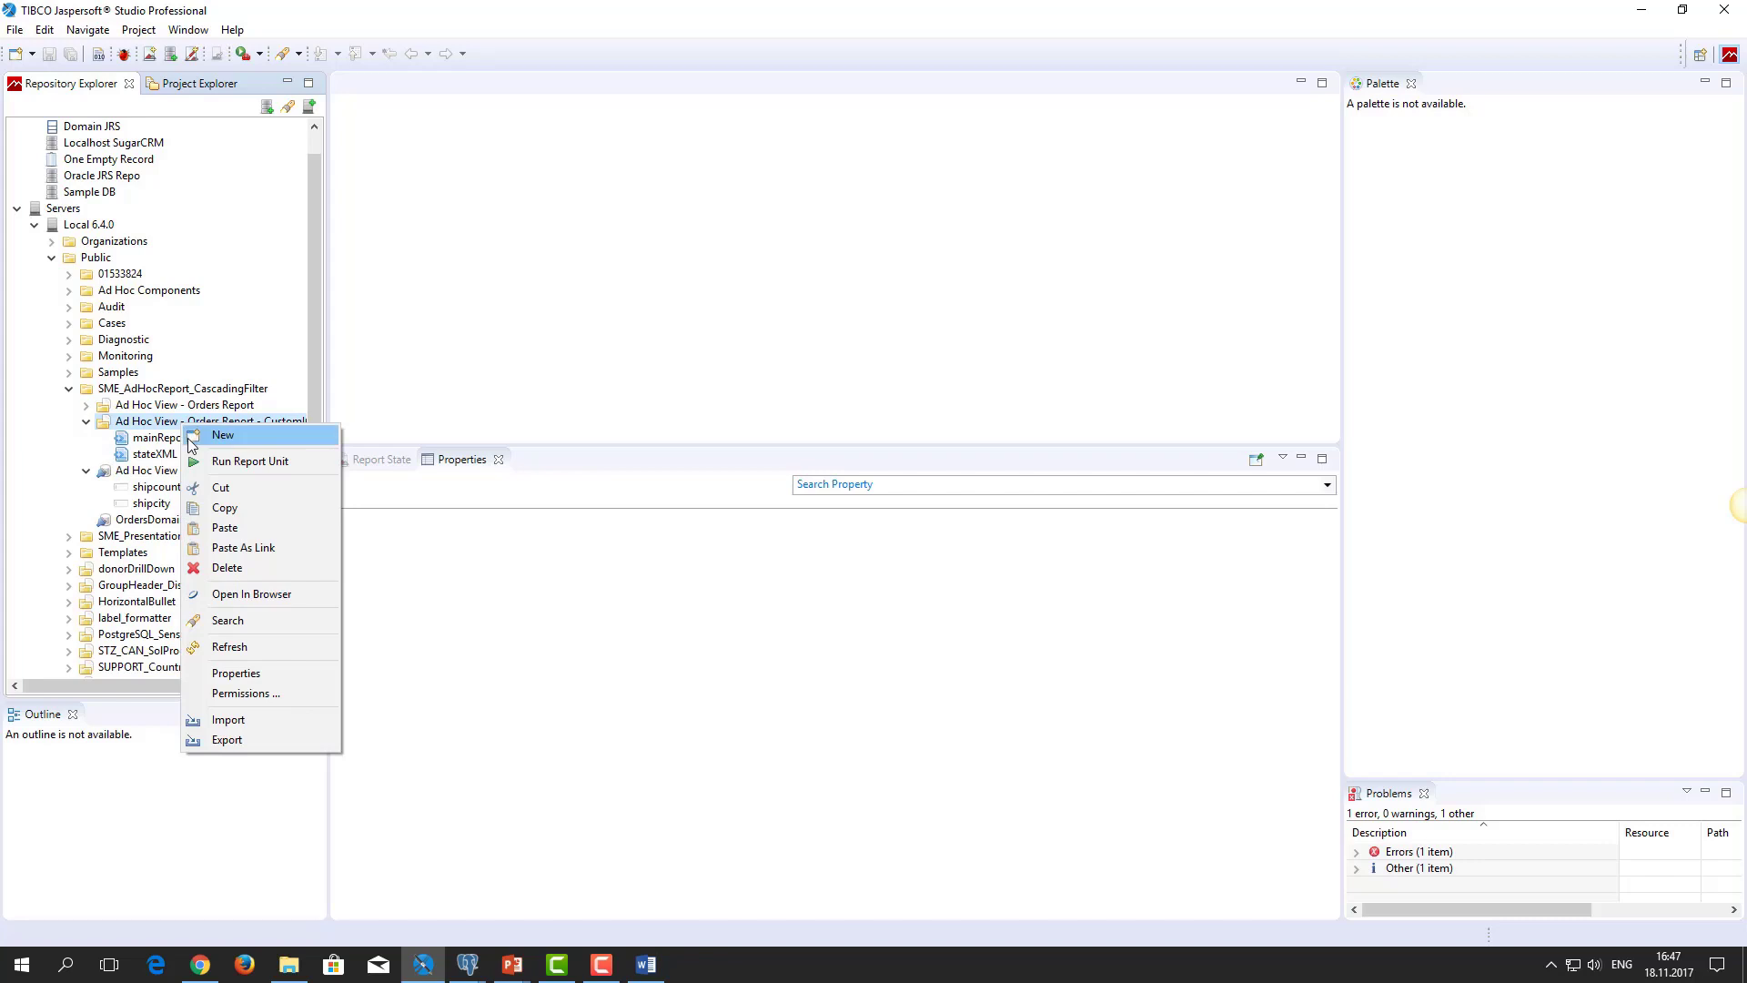
pyautogui.click(218, 534)
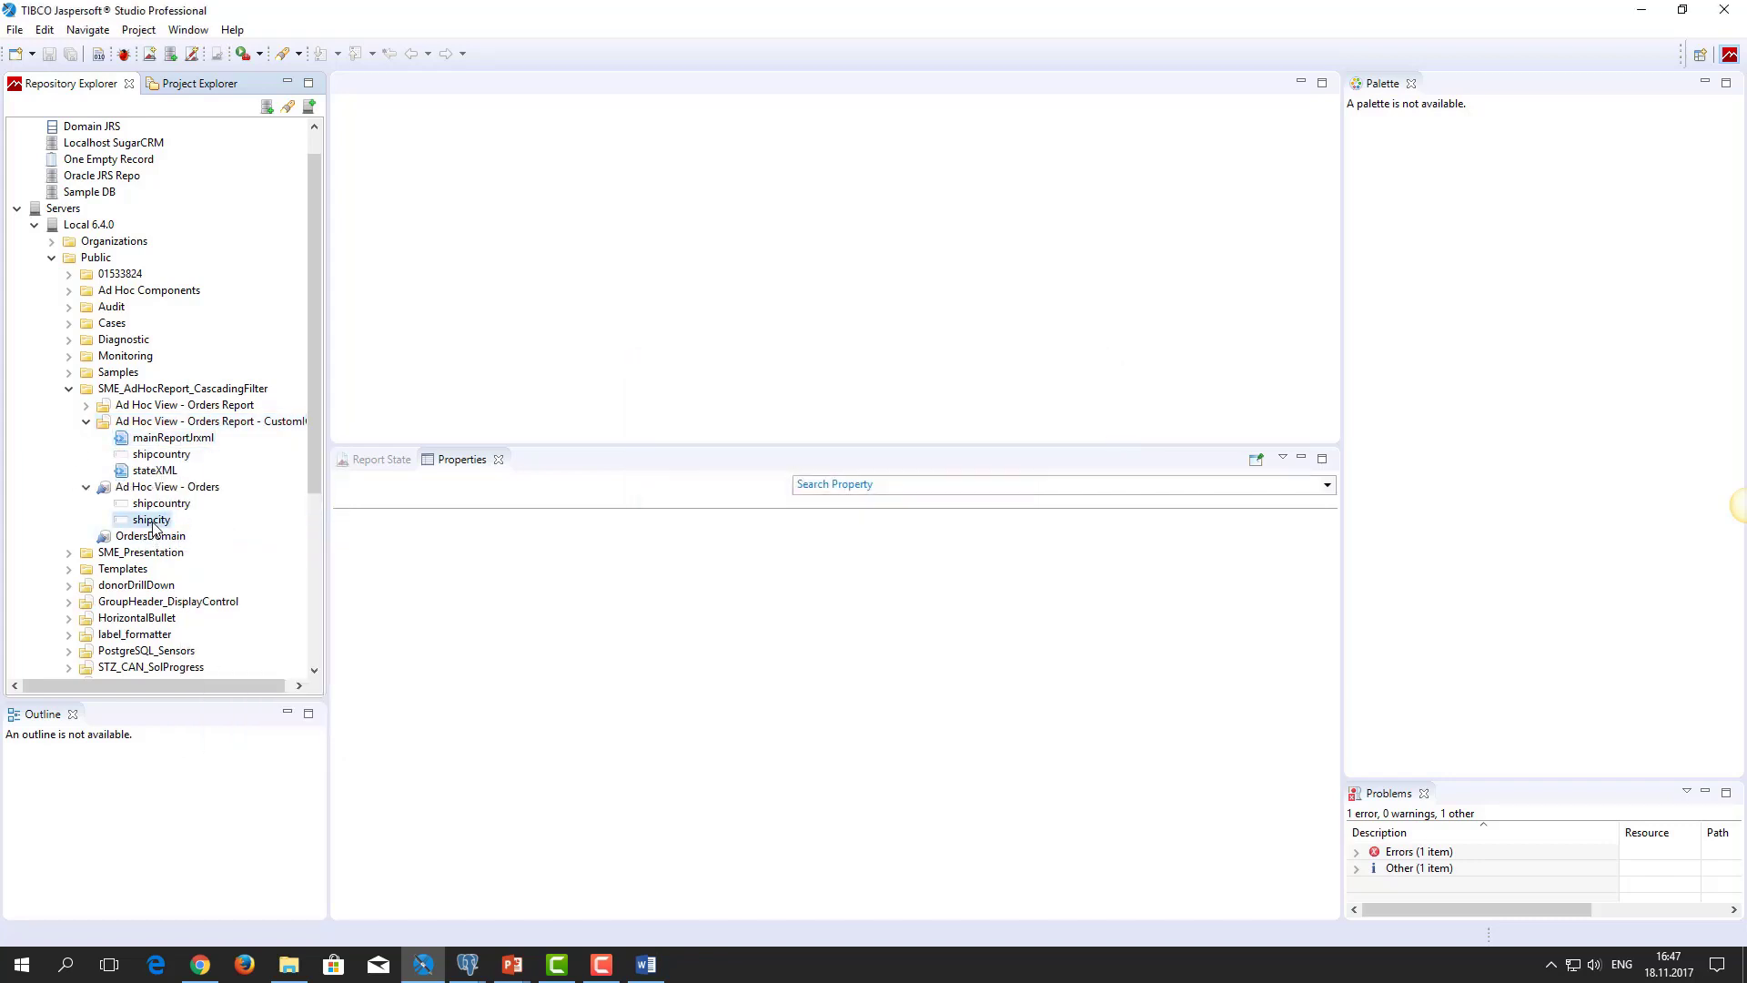
# Step: Copy the shipcity input control into the CustomIC report as well
pyautogui.rightClick(153, 526)
pyautogui.click(193, 553)
pyautogui.click(197, 423)
pyautogui.rightClick(195, 428)
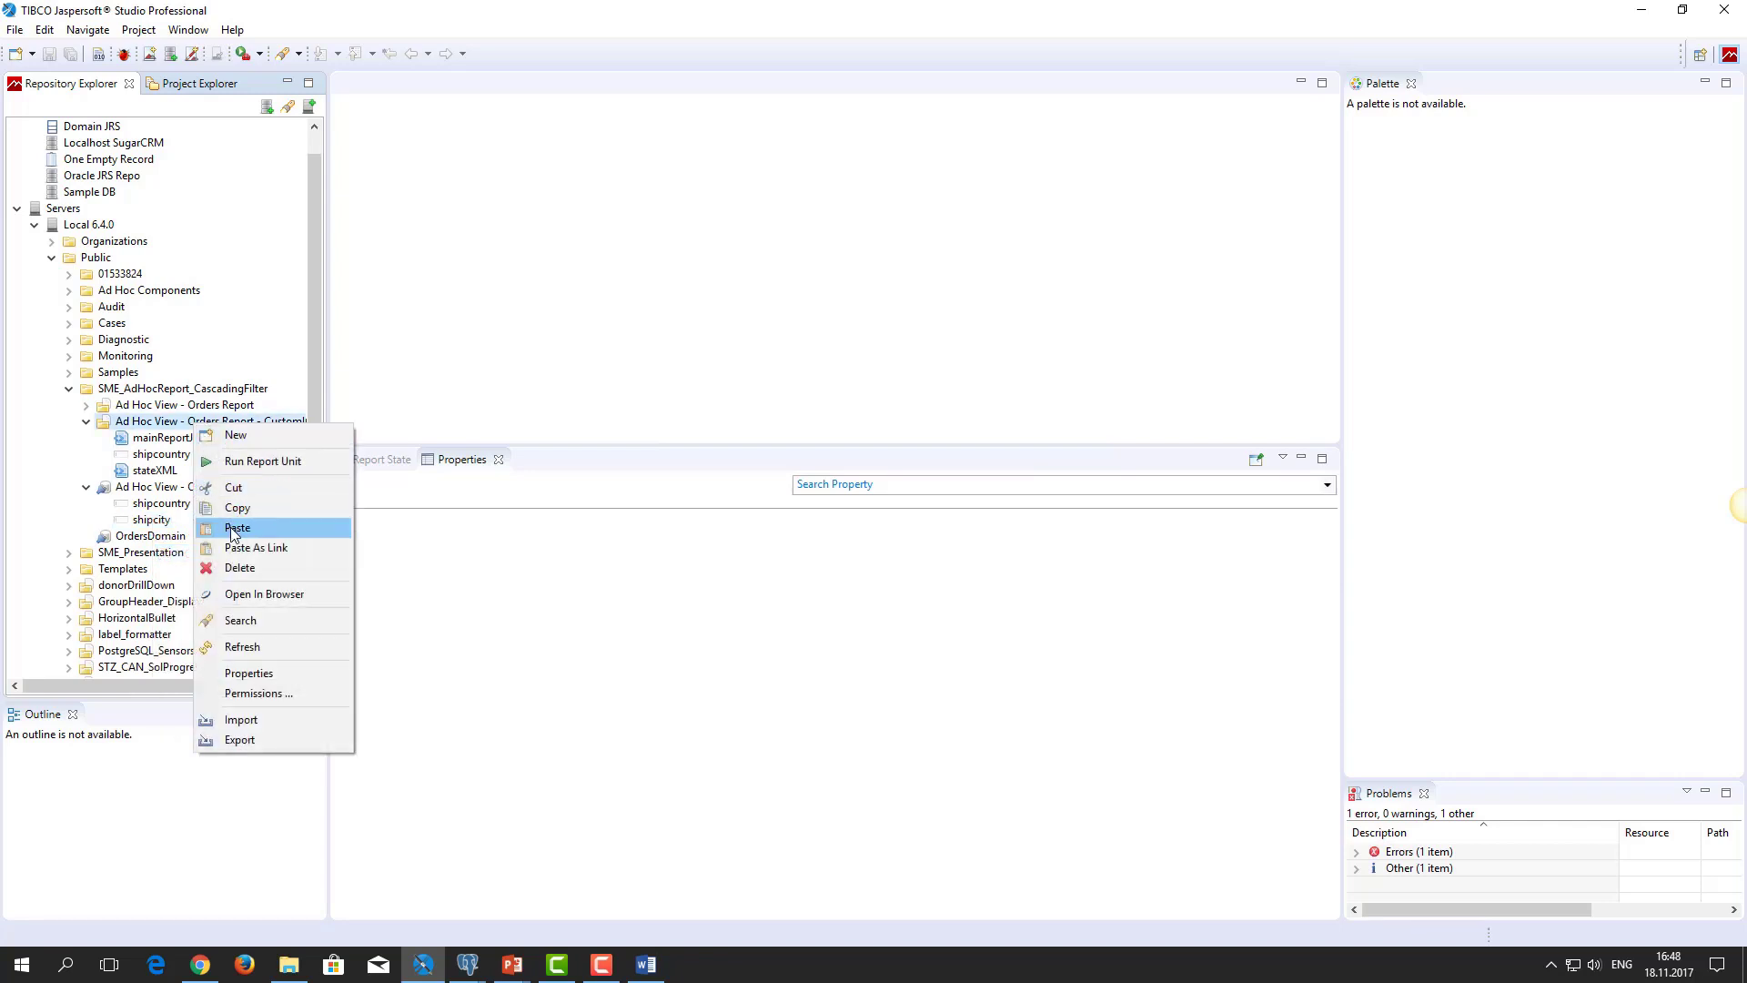
pyautogui.click(229, 525)
pyautogui.click(157, 473)
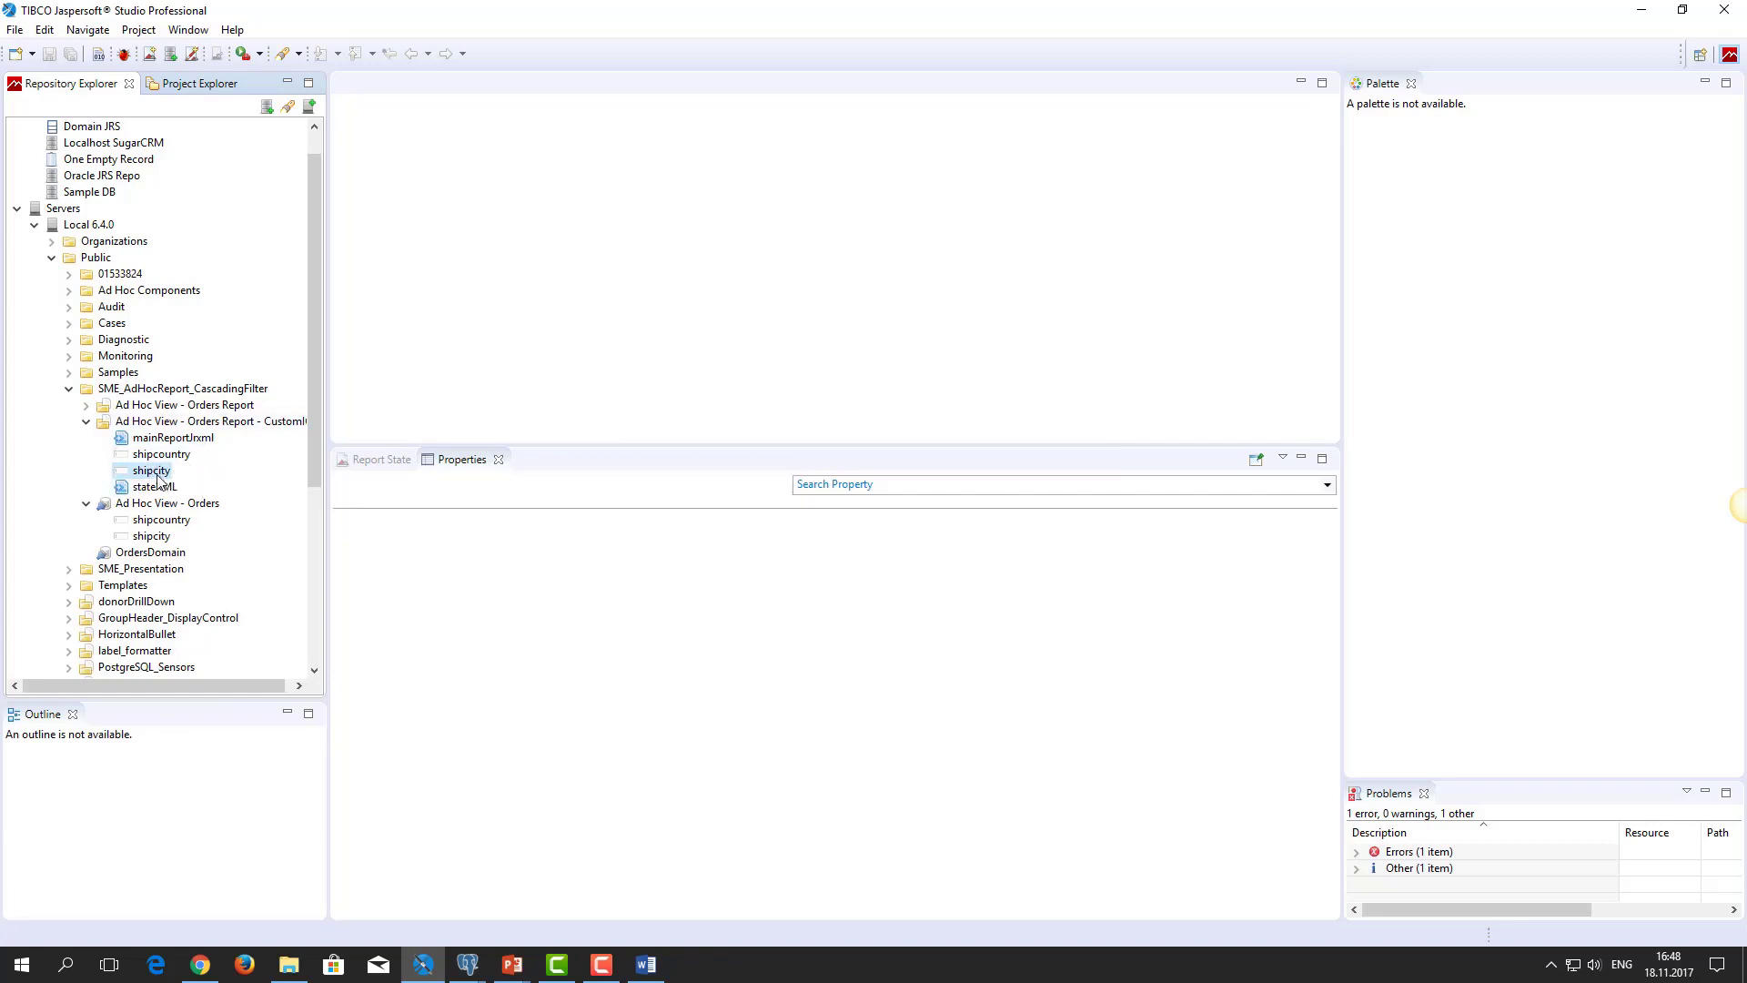
pyautogui.doubleClick(152, 471)
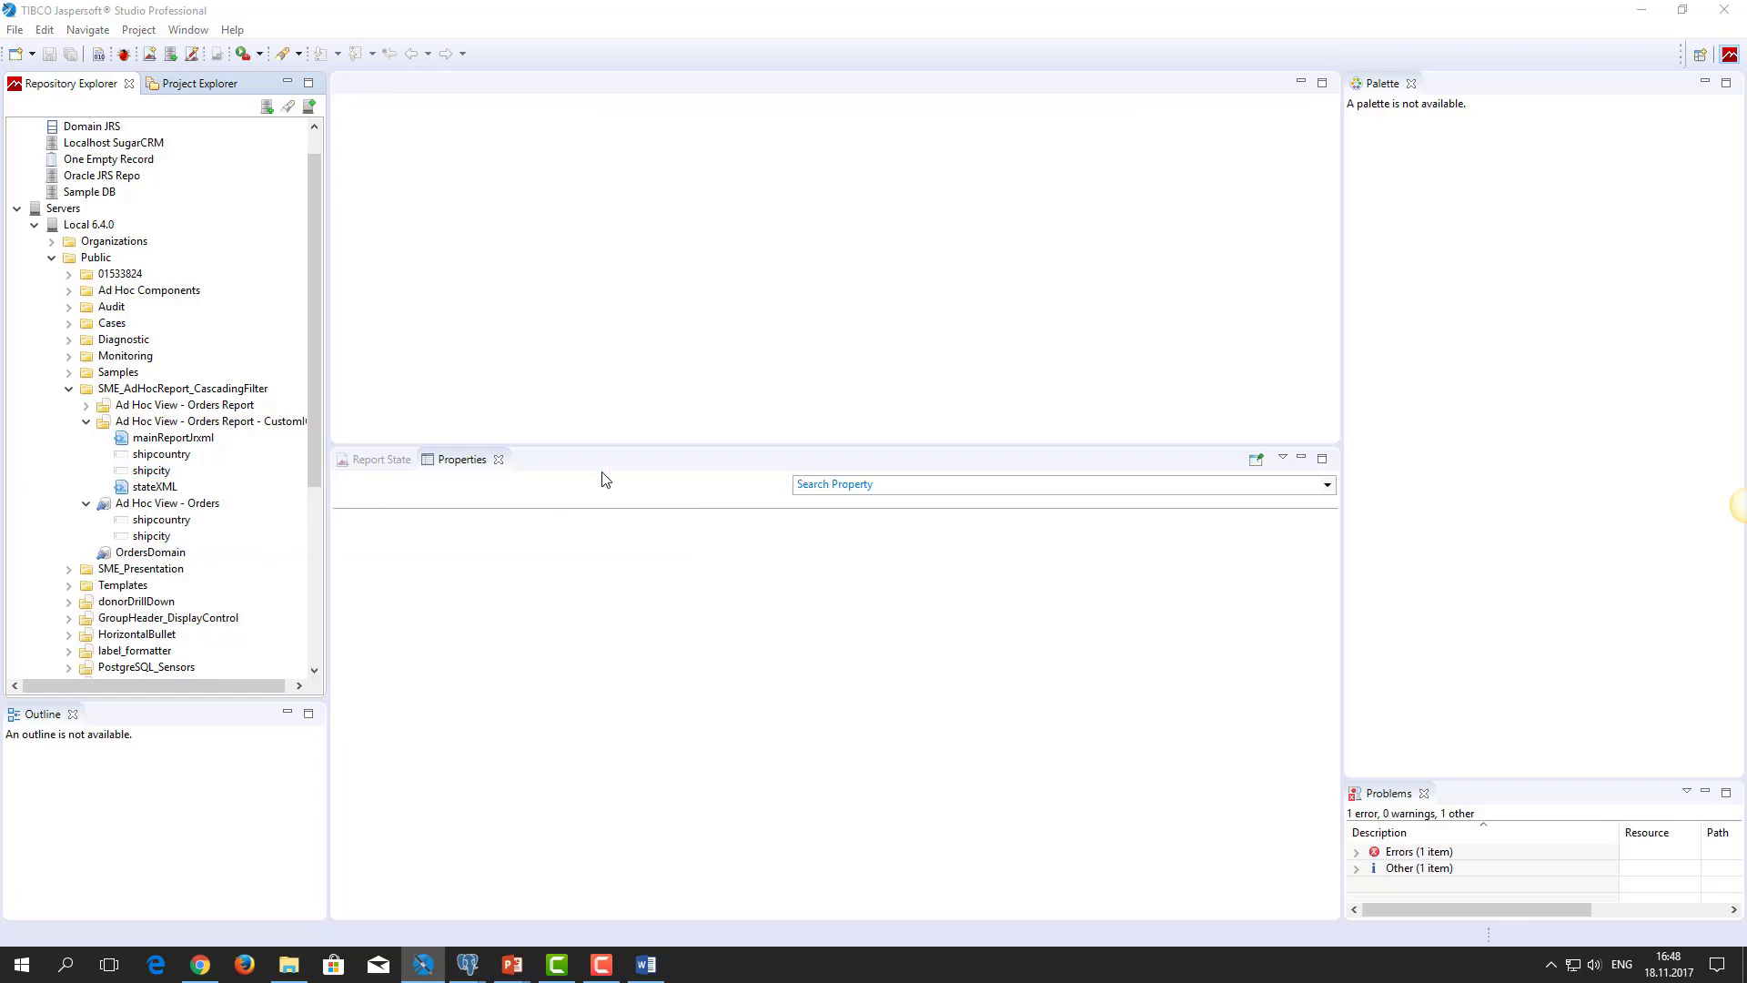
# Step: Rename the pasted shipcity control's local query to 'Select City' and finish both editors
pyautogui.click(1119, 399)
pyautogui.click(739, 169)
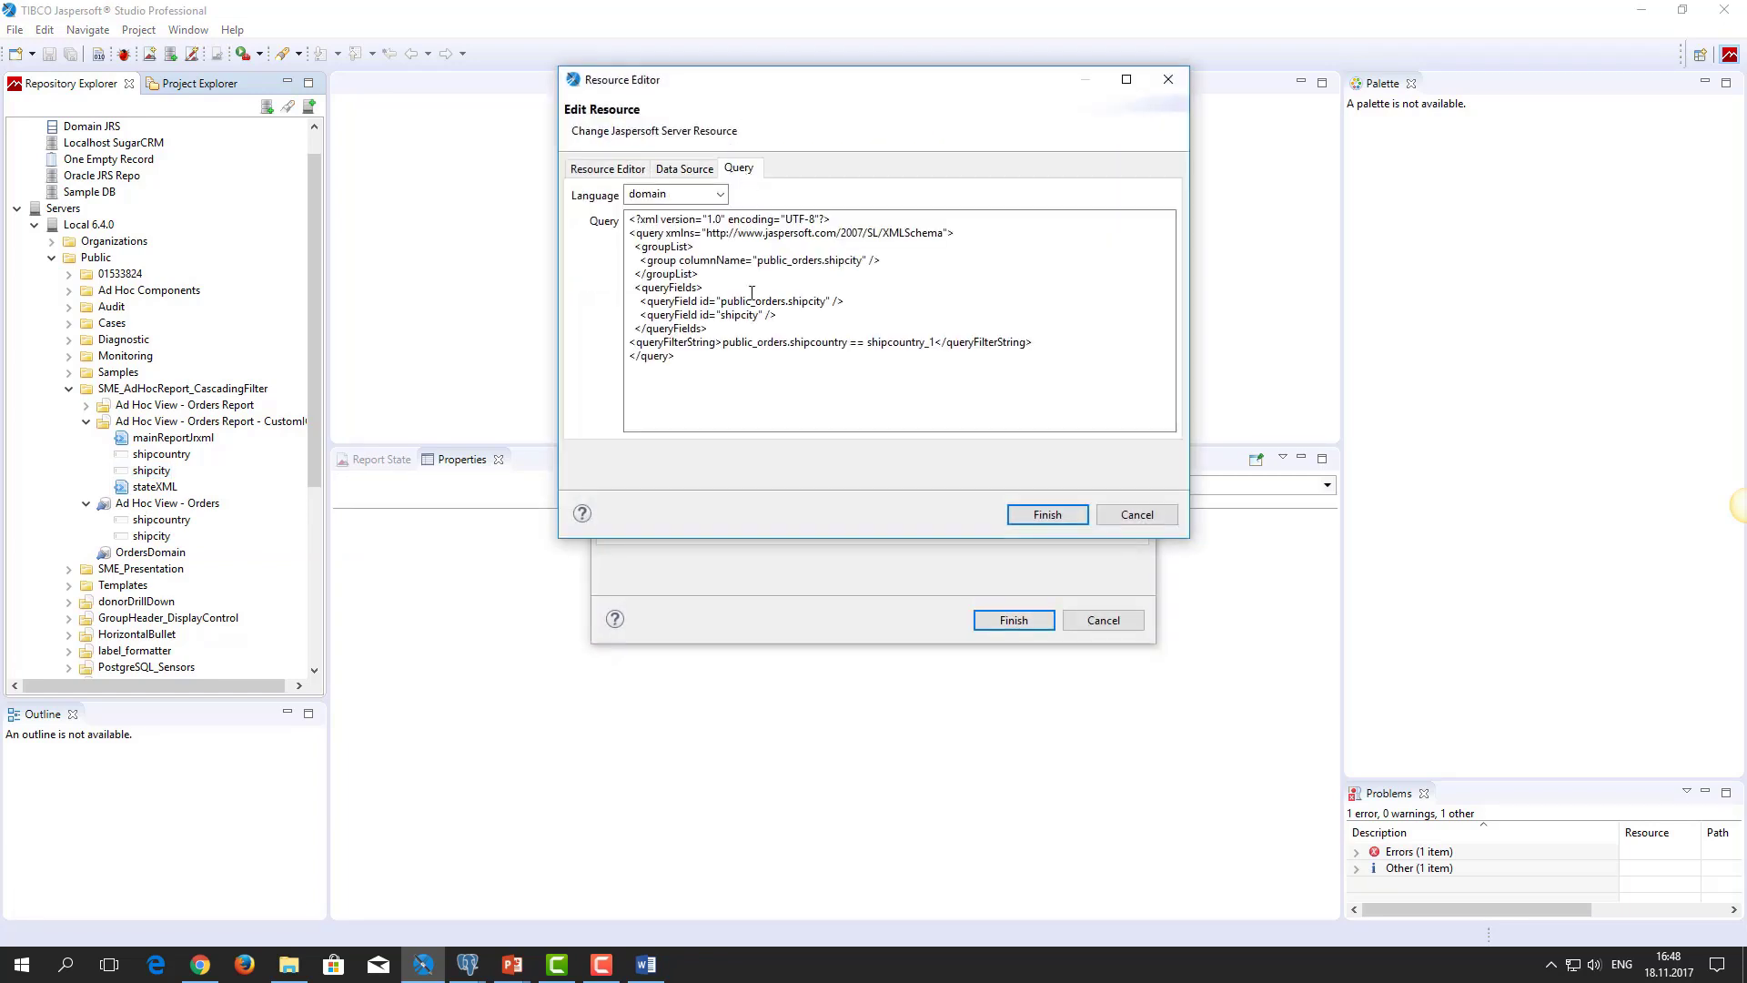
pyautogui.click(607, 168)
pyautogui.click(754, 299)
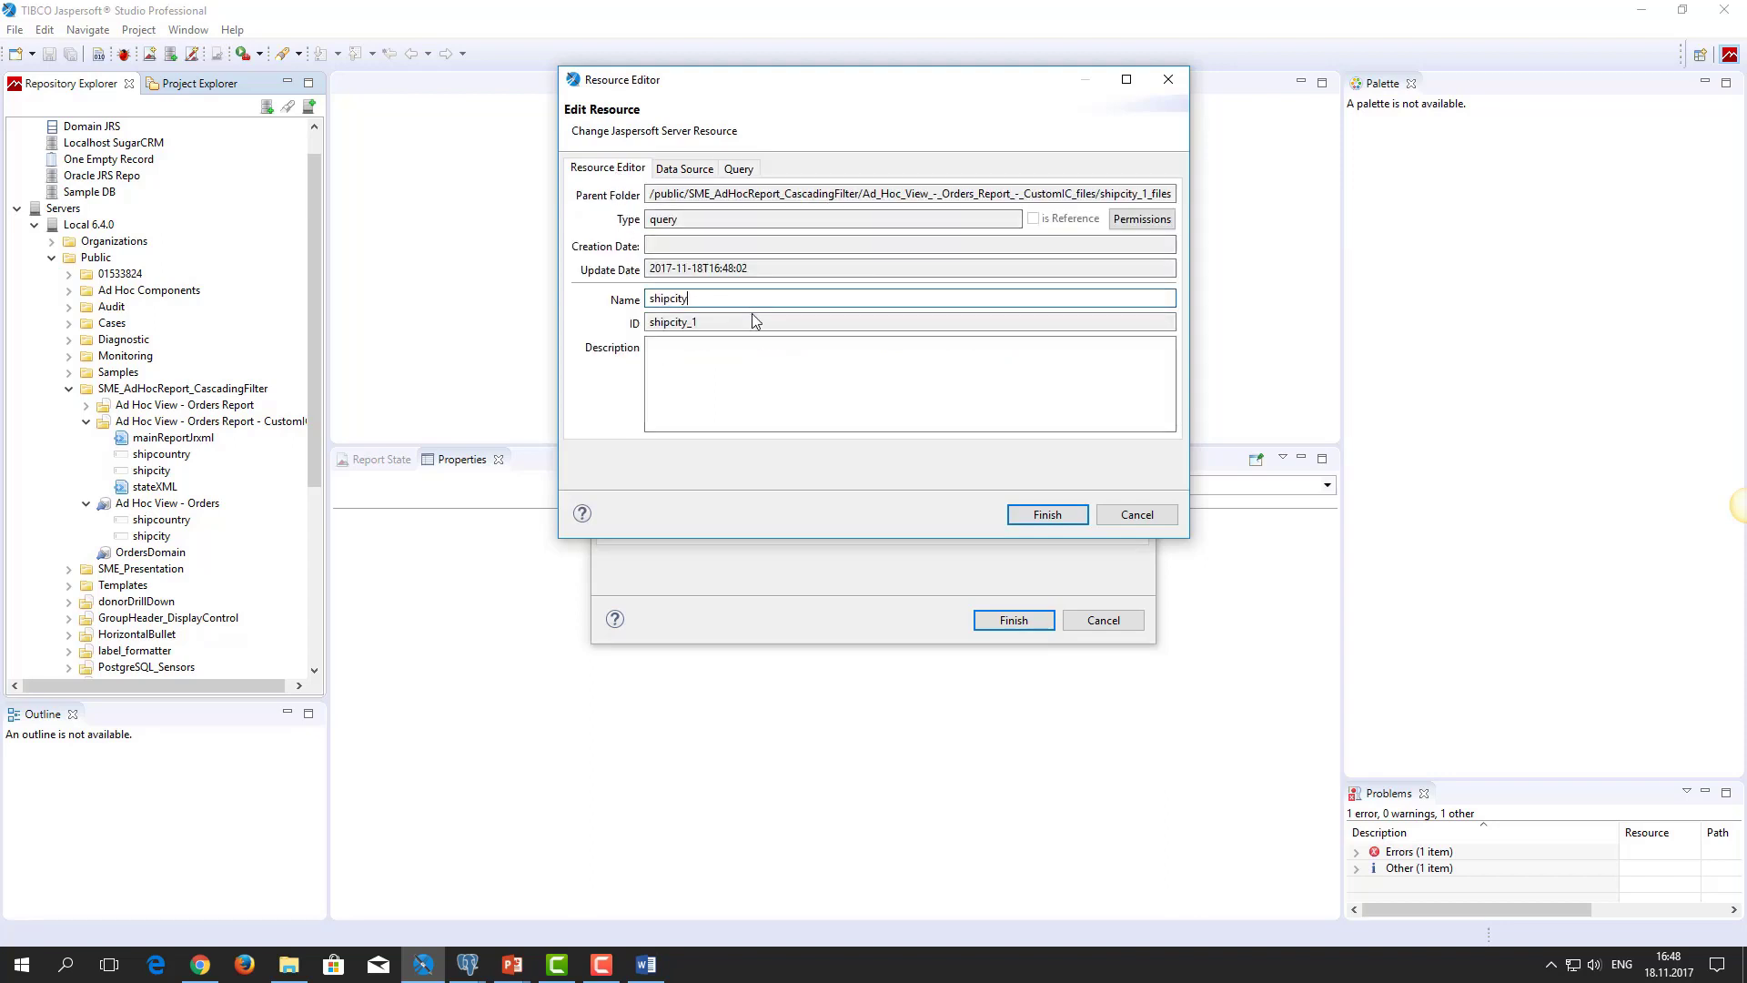
pyautogui.hotkey('ctrl', 'a')
pyautogui.write('S')
pyautogui.click(1043, 515)
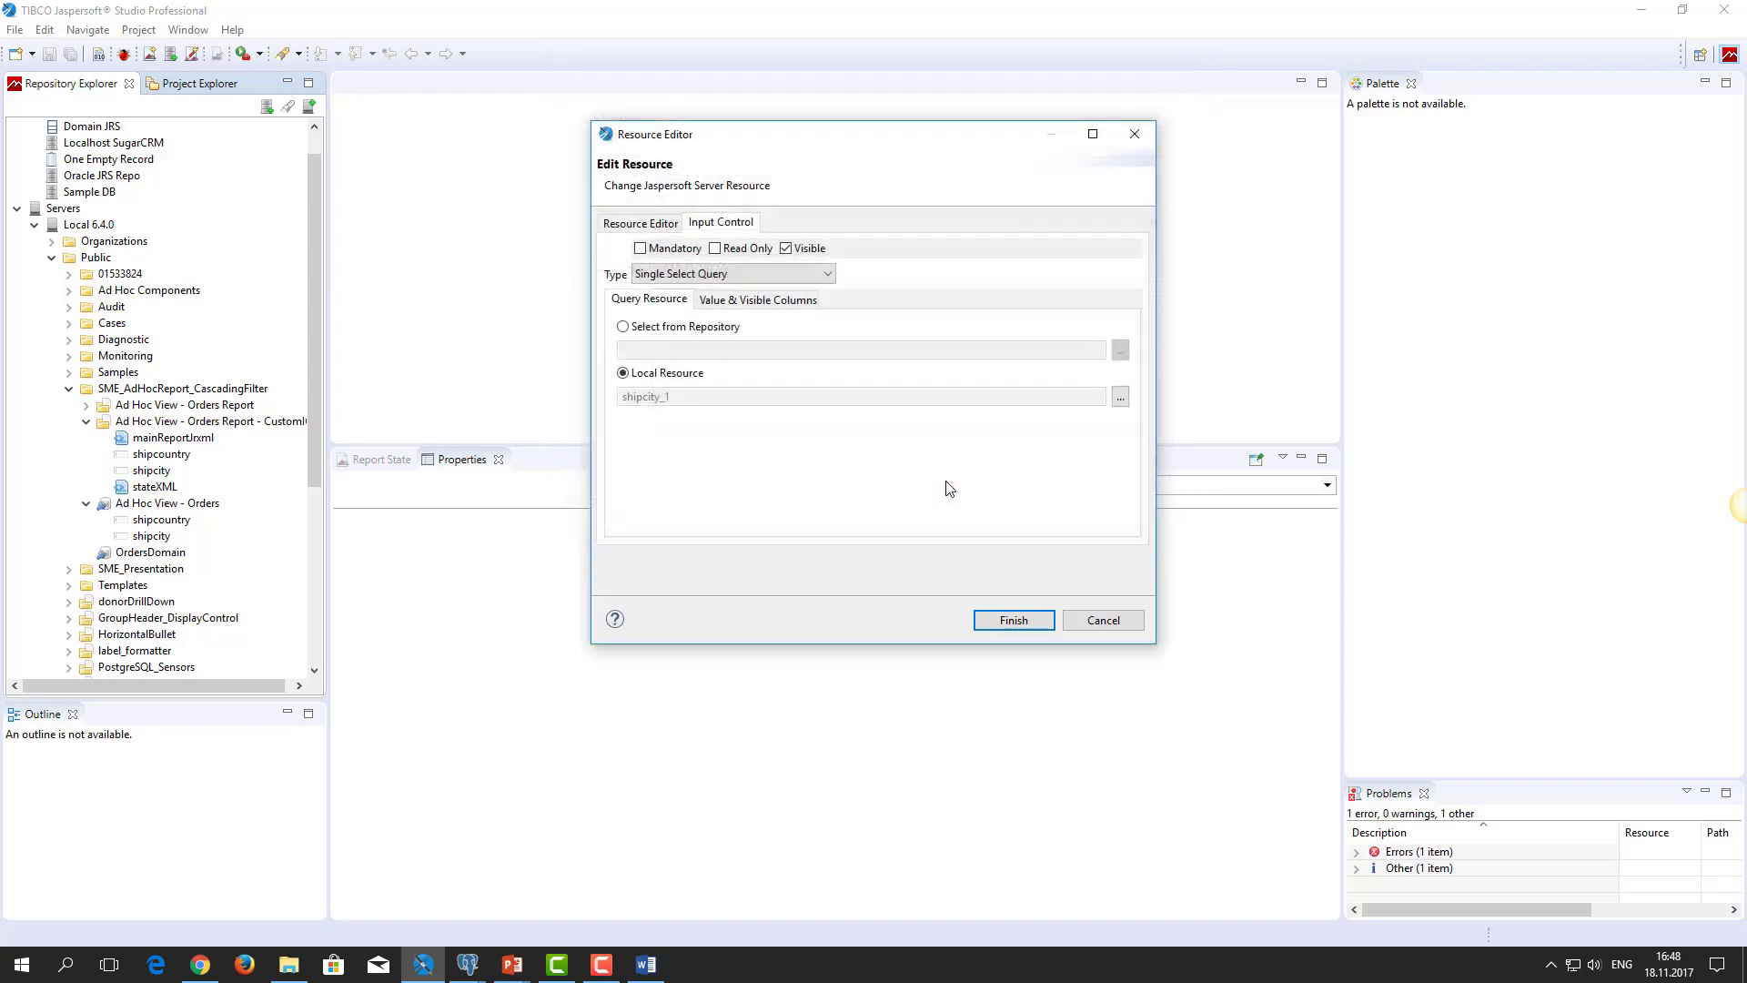
pyautogui.click(1010, 621)
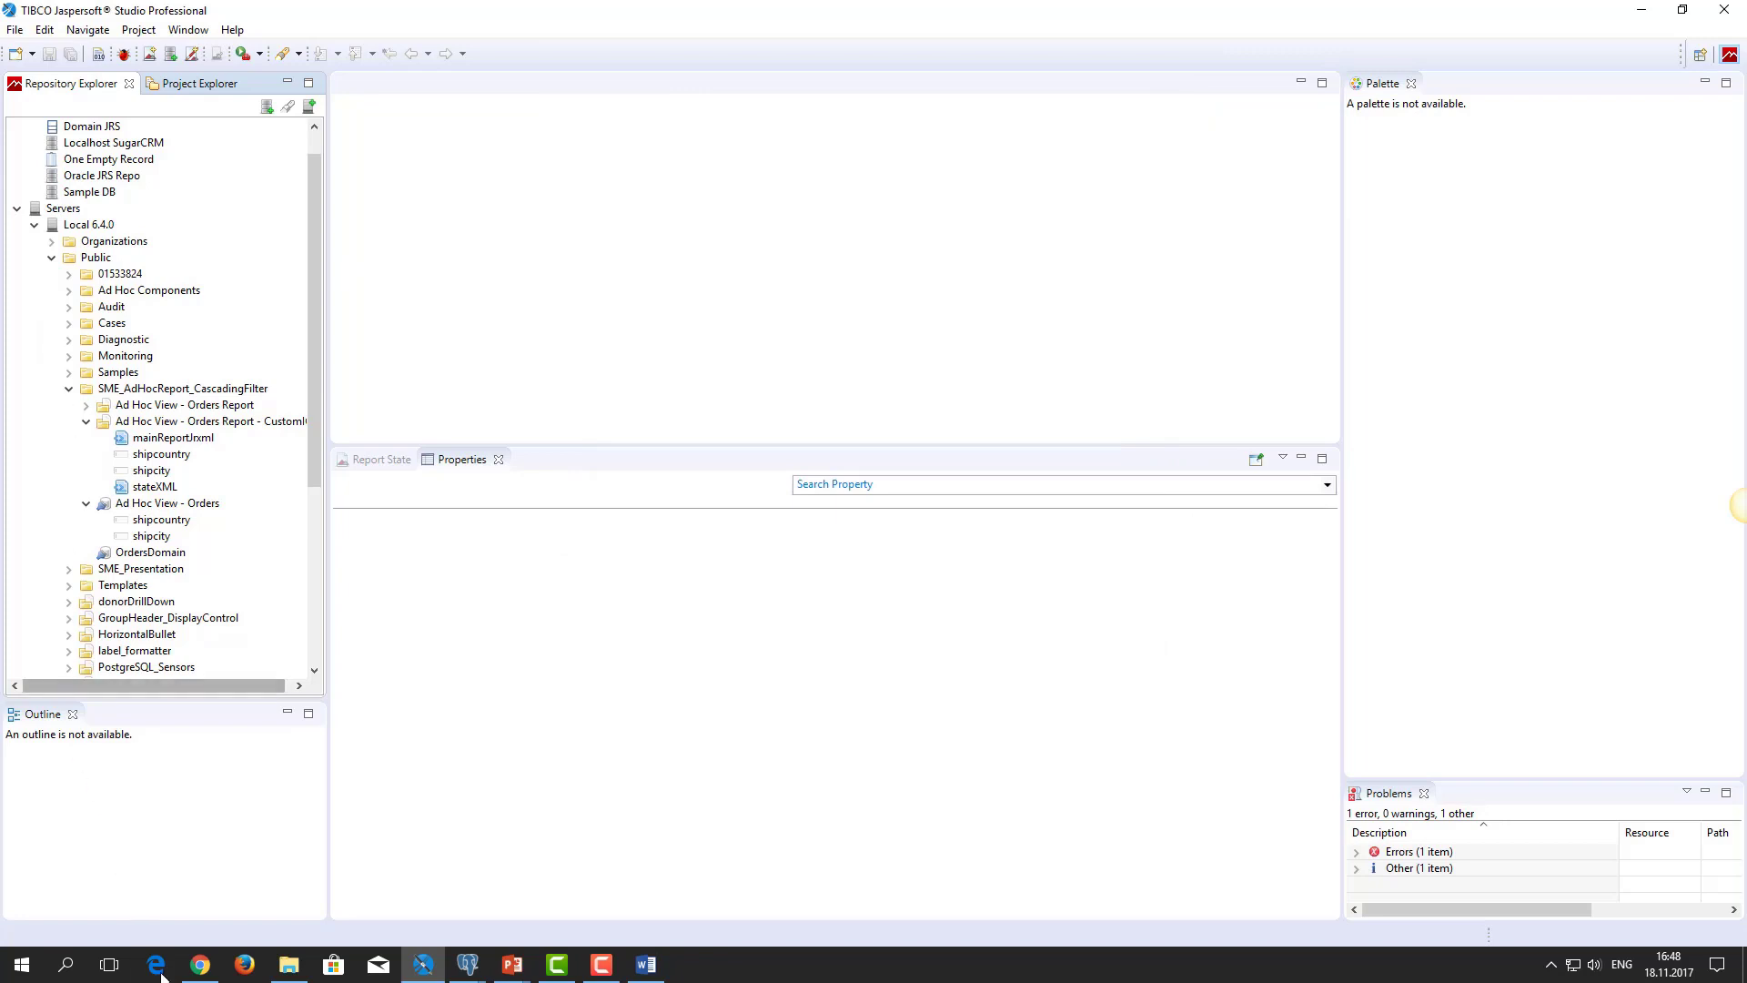
# Step: Run Ad Hoc View - Orders Report - CustomIC from the repository and show its shipcountry and Select City controls
pyautogui.click(201, 965)
pyautogui.moveTo(300, 97)
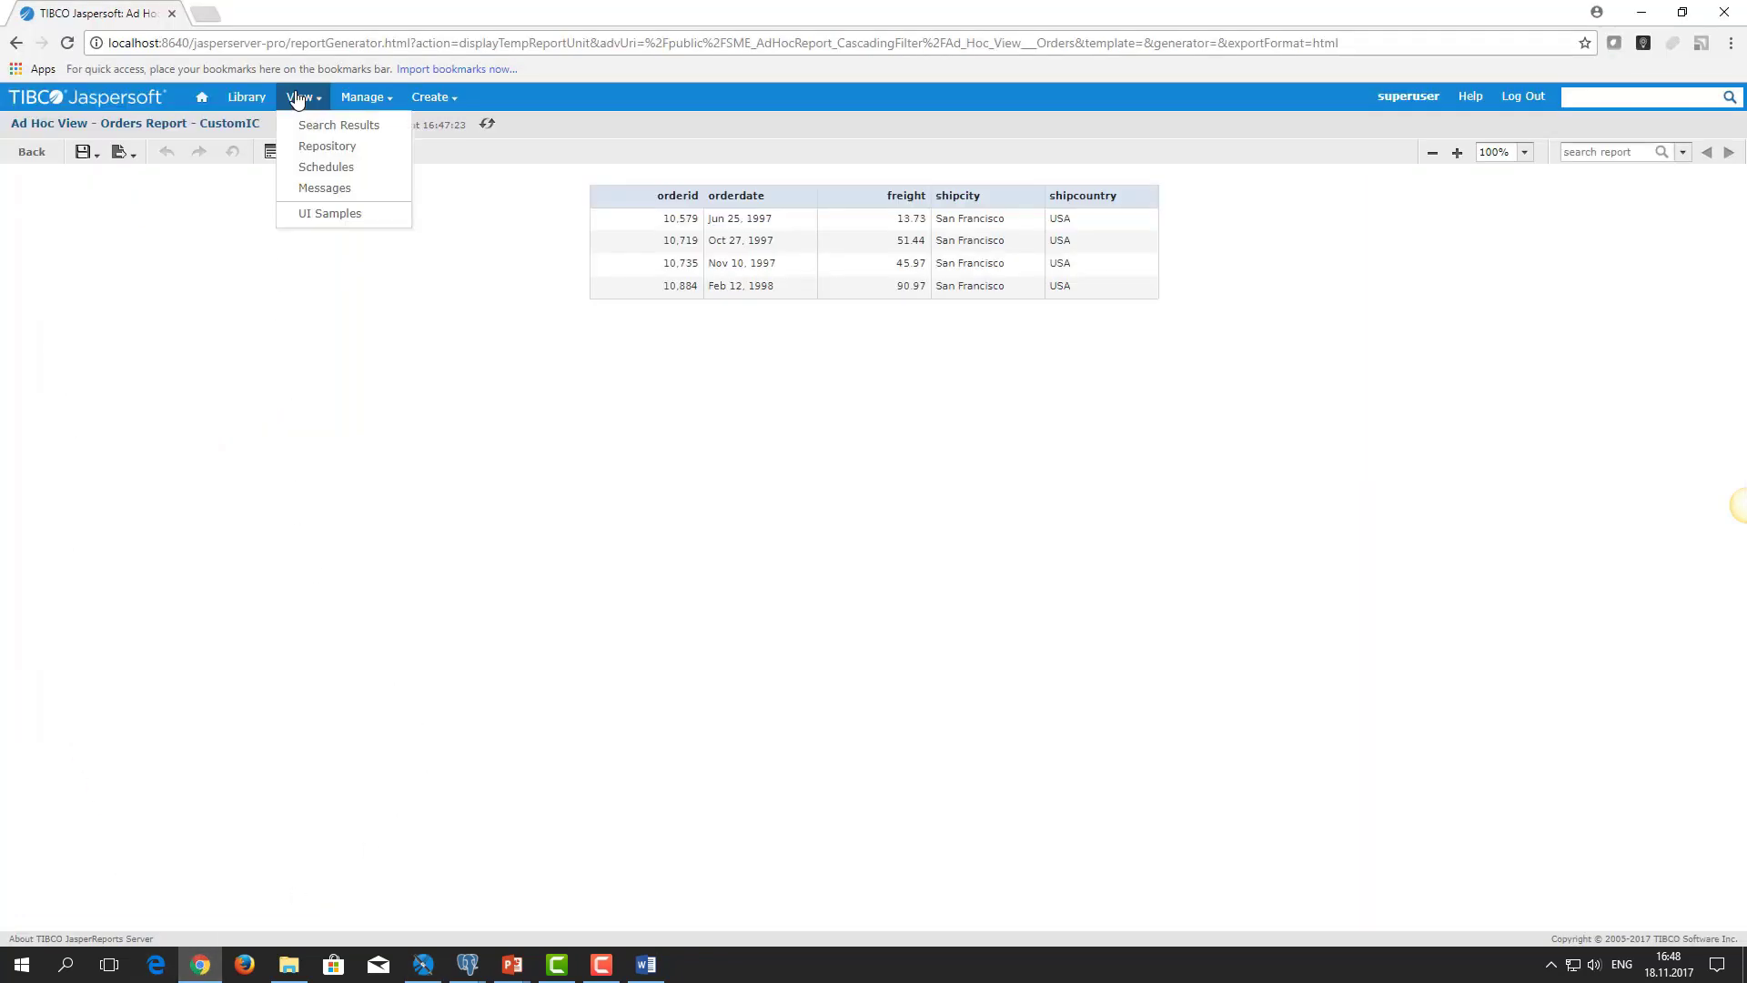
pyautogui.click(323, 147)
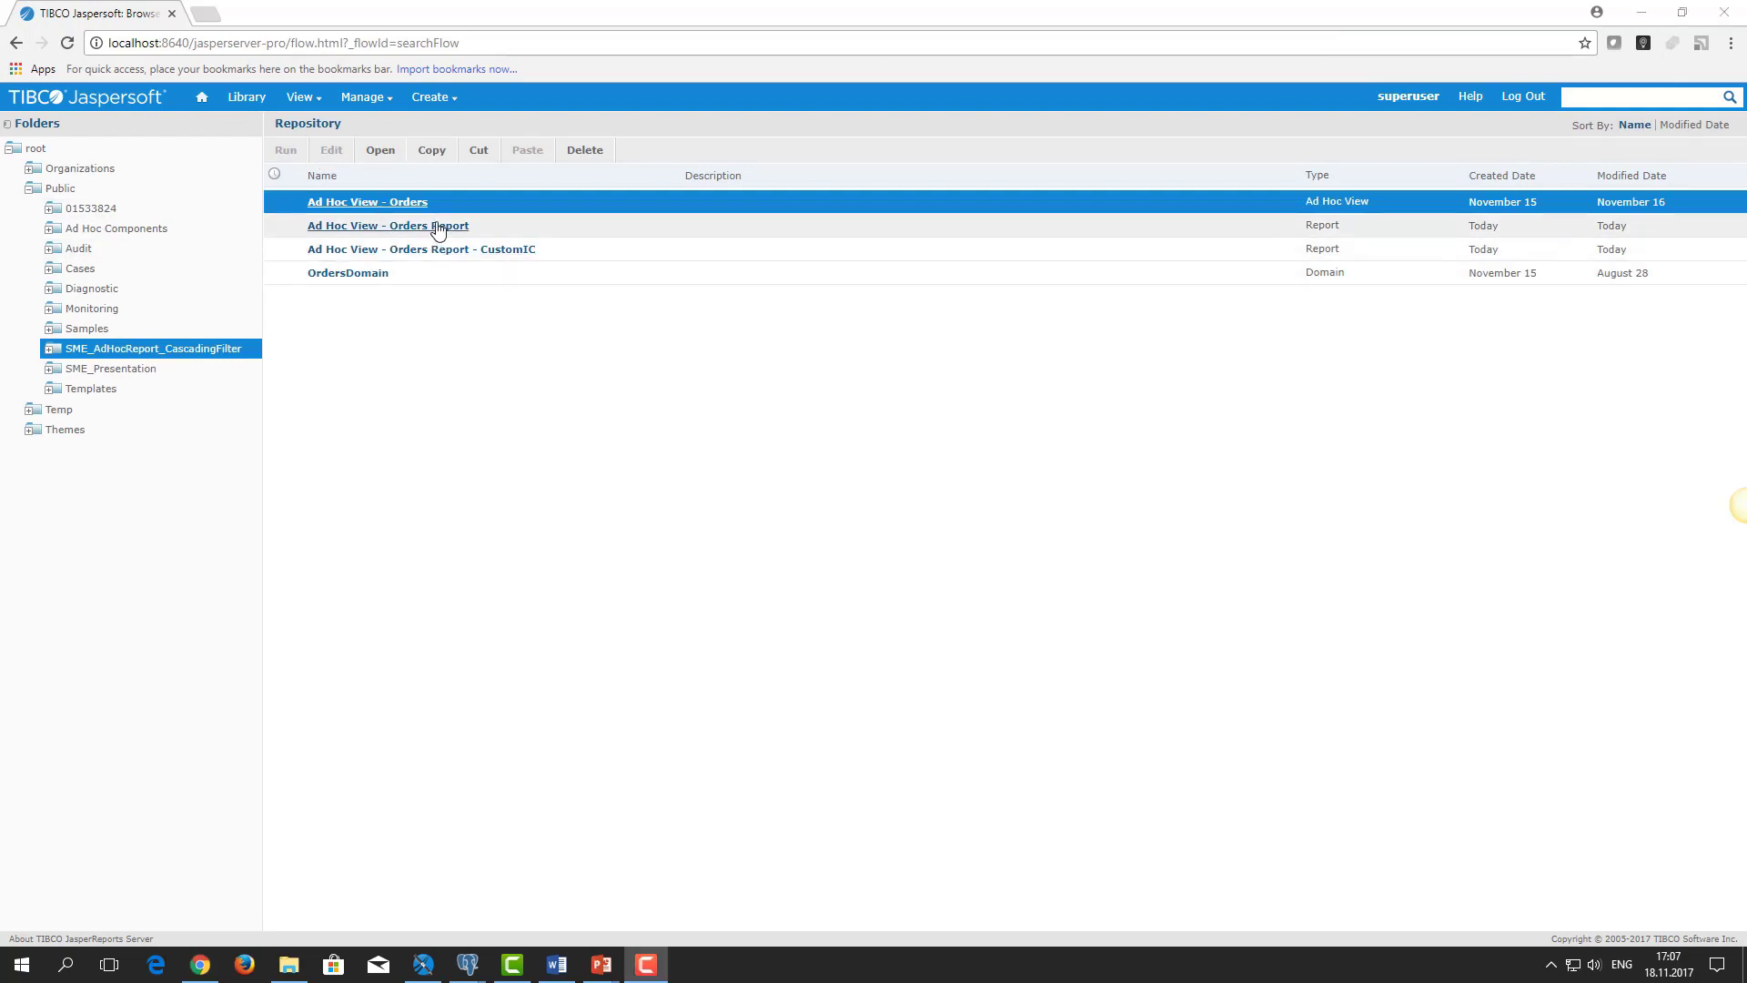
pyautogui.click(388, 259)
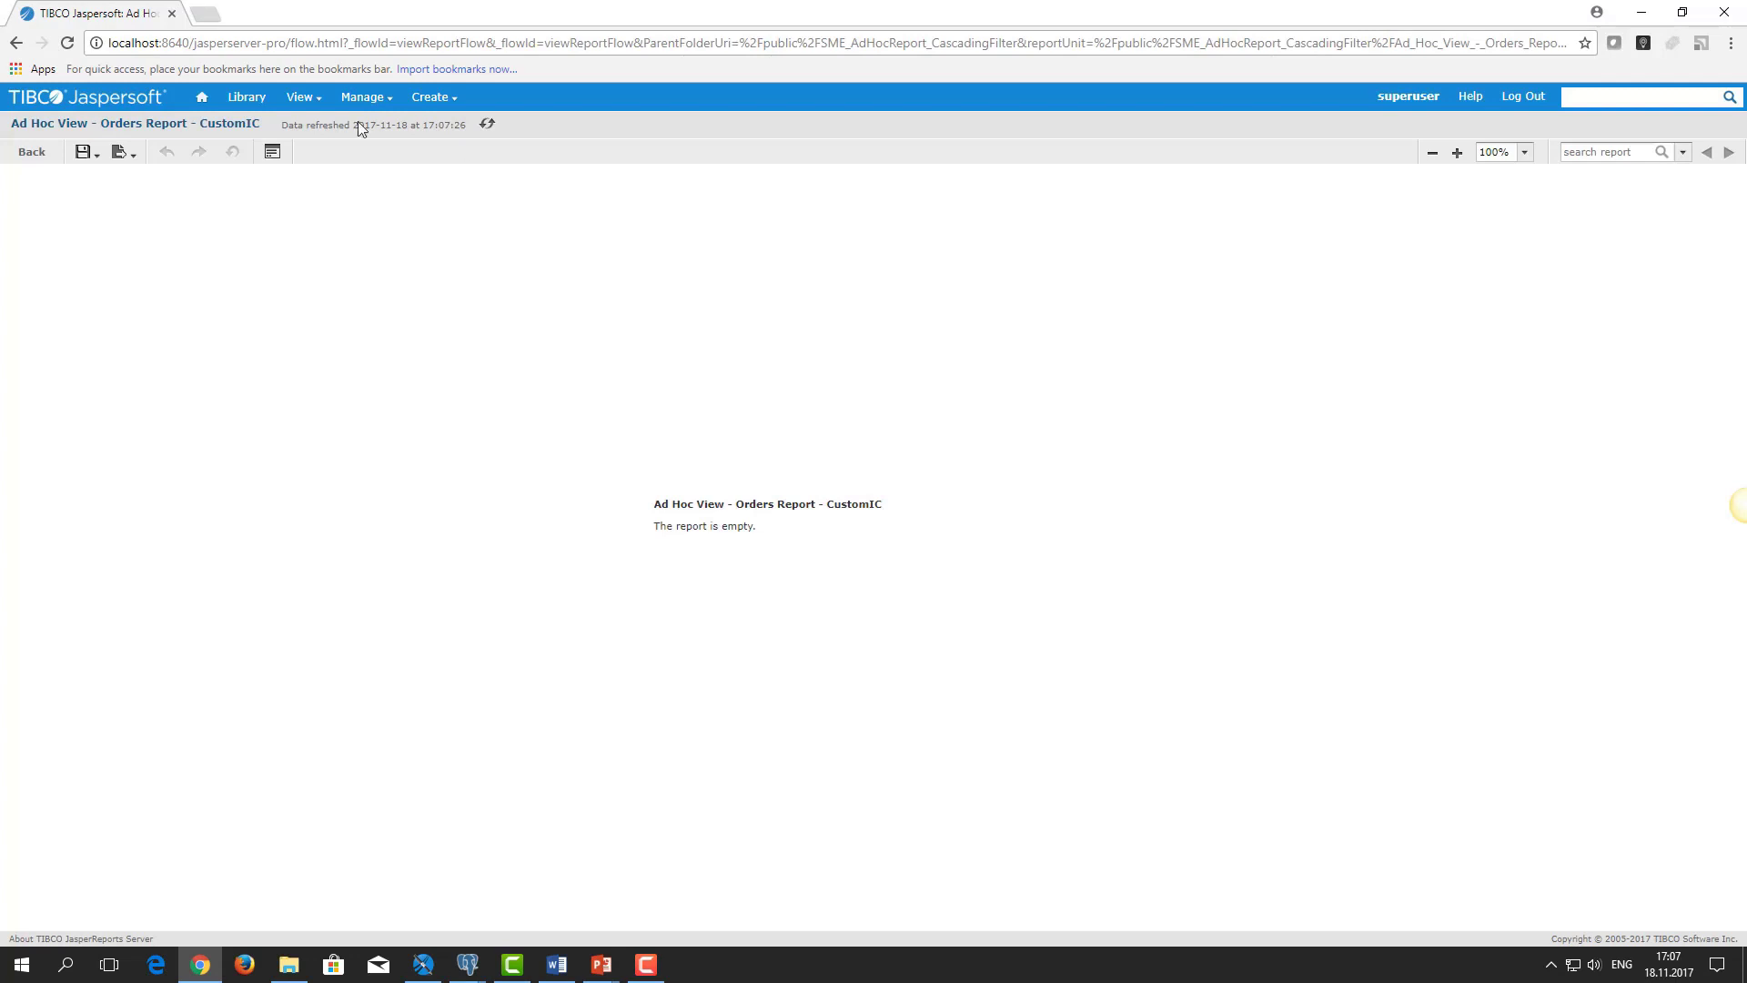
pyautogui.click(272, 152)
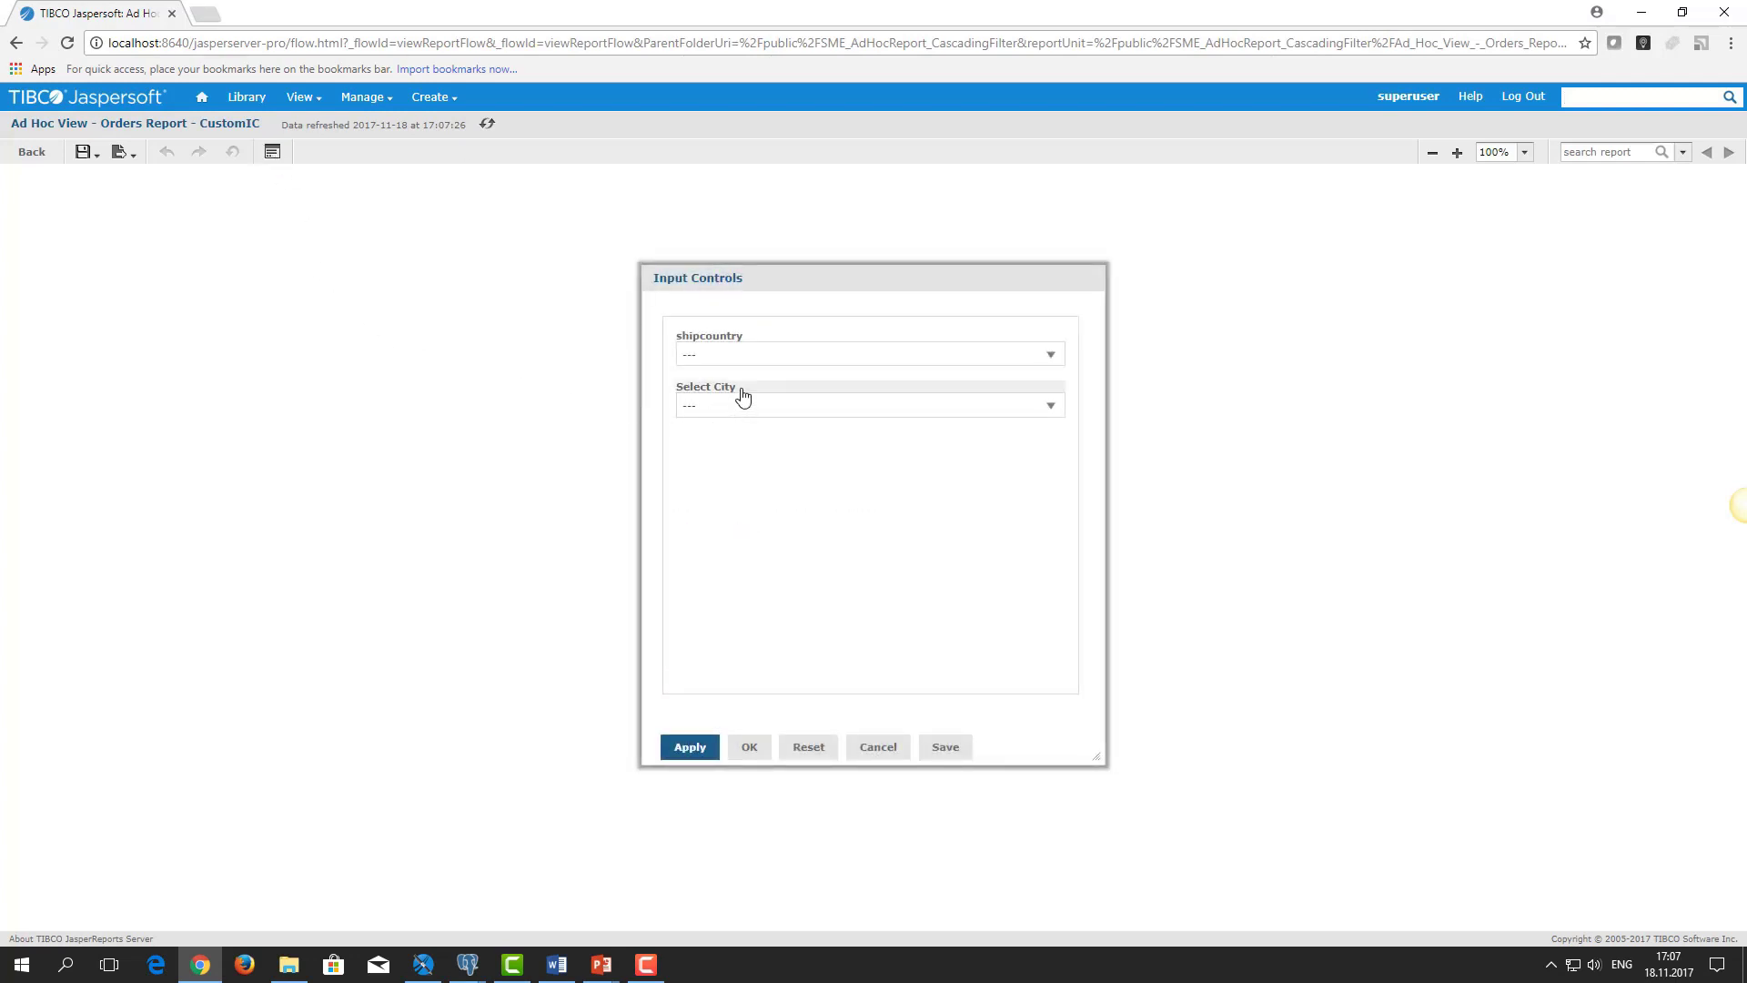